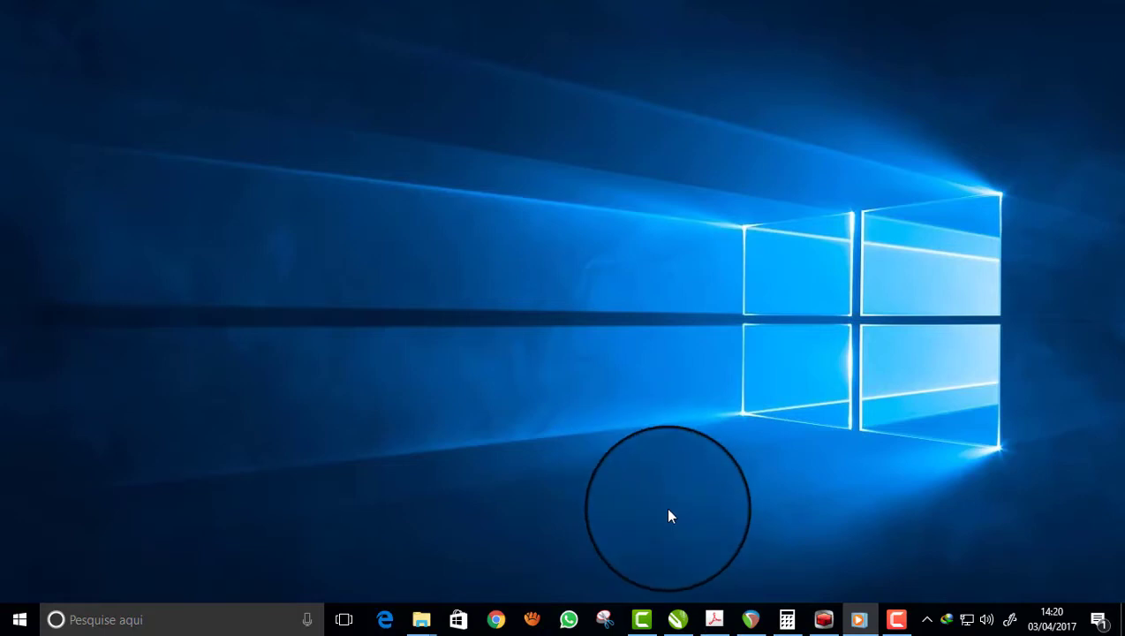
# Step: Bring up CorelDRAW X8 and create a blank A4 document (210 × 297 mm), Sem título-1
pyautogui.click(677, 619)
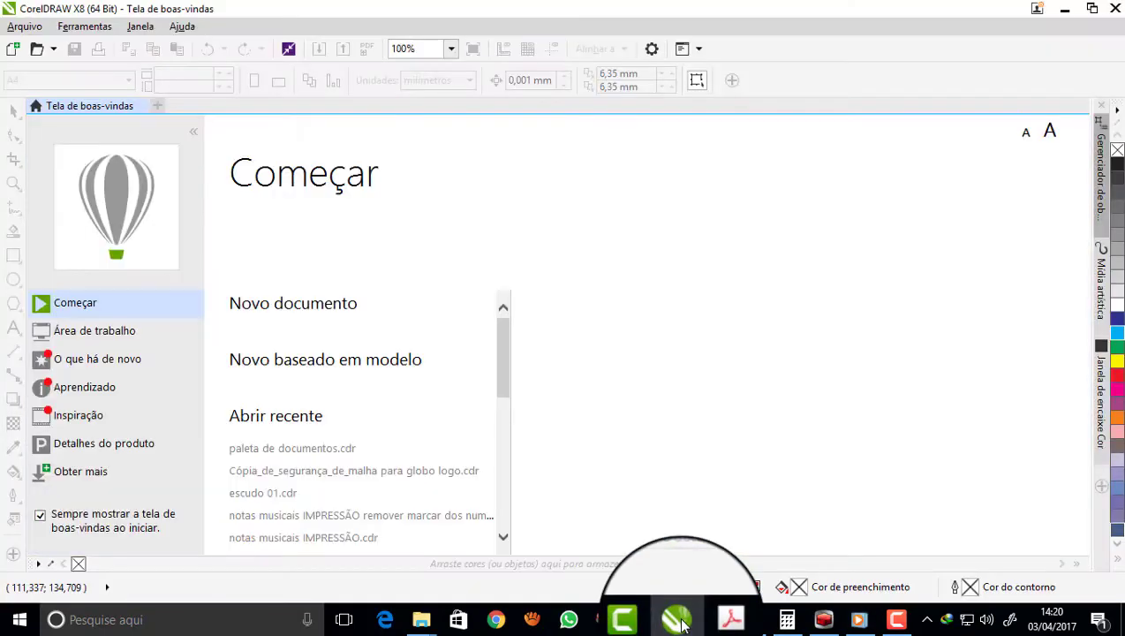
pyautogui.click(340, 304)
pyautogui.click(560, 481)
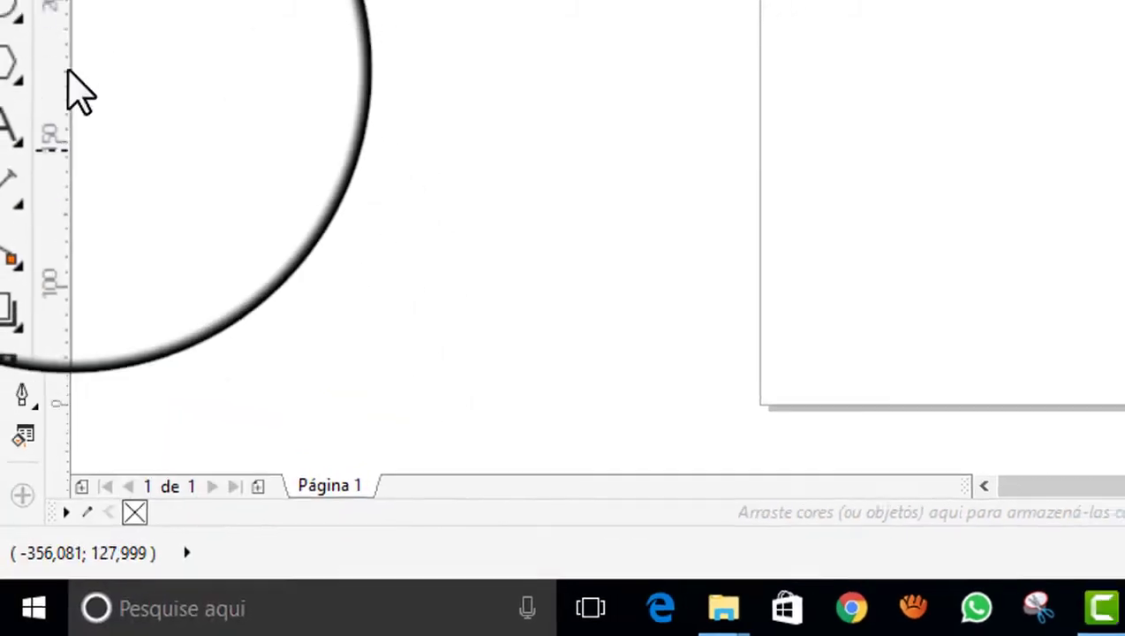
# Step: Draw a circle, enable the document palette's automatic updating, and fill the circle cyan
pyautogui.click(14, 279)
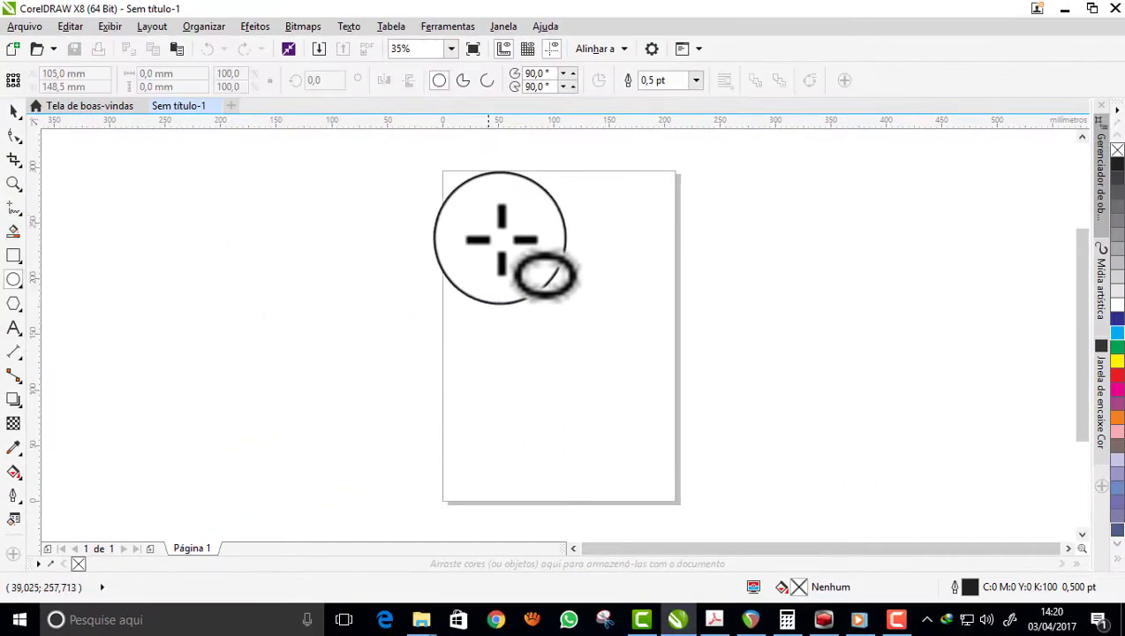
pyautogui.moveTo(483, 213); pyautogui.dragTo(603, 329)
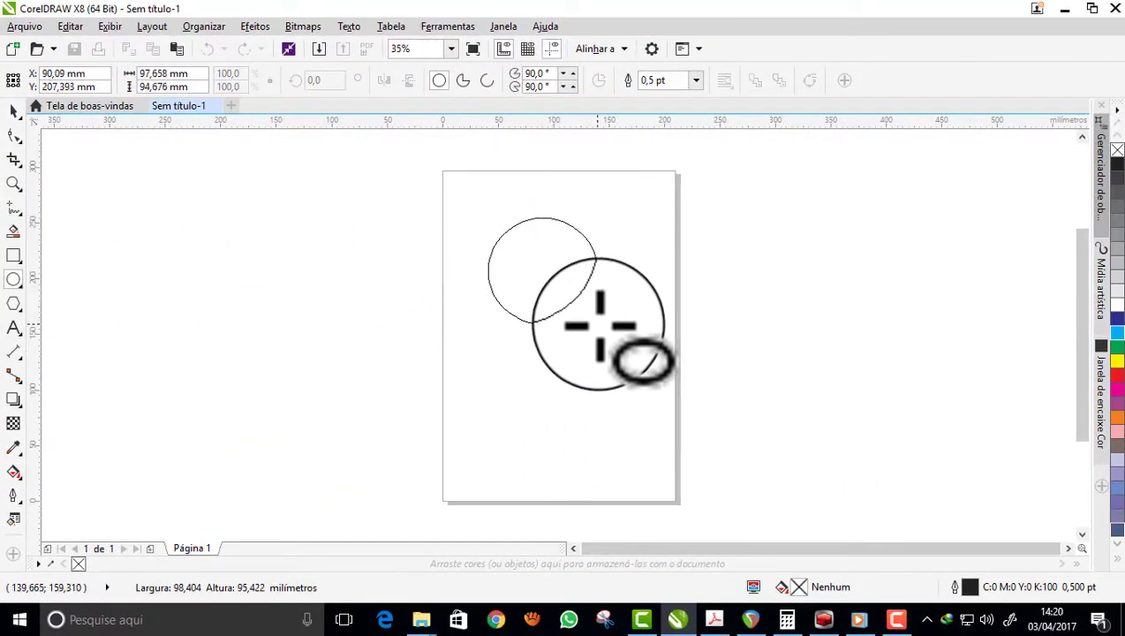
pyautogui.click(1117, 317)
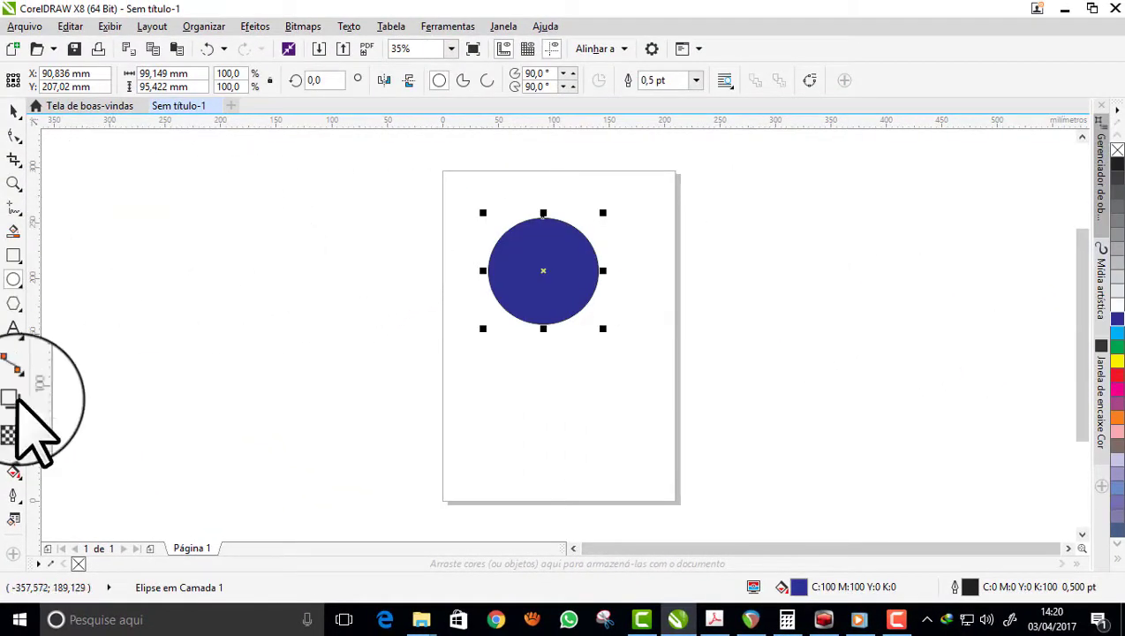
pyautogui.rightClick(38, 564)
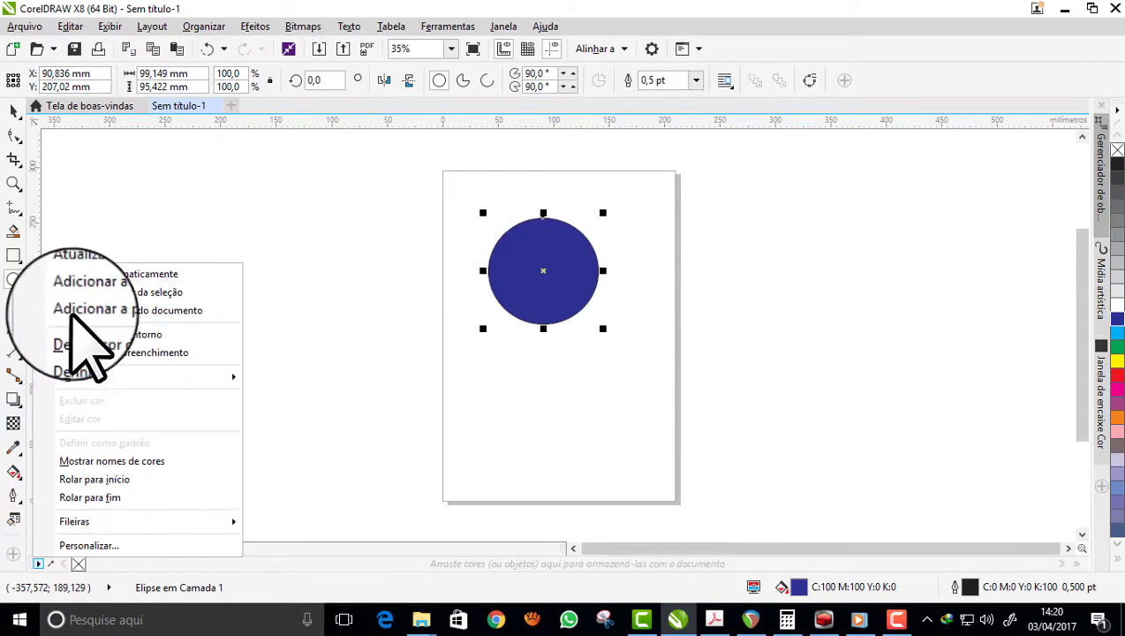
pyautogui.click(71, 275)
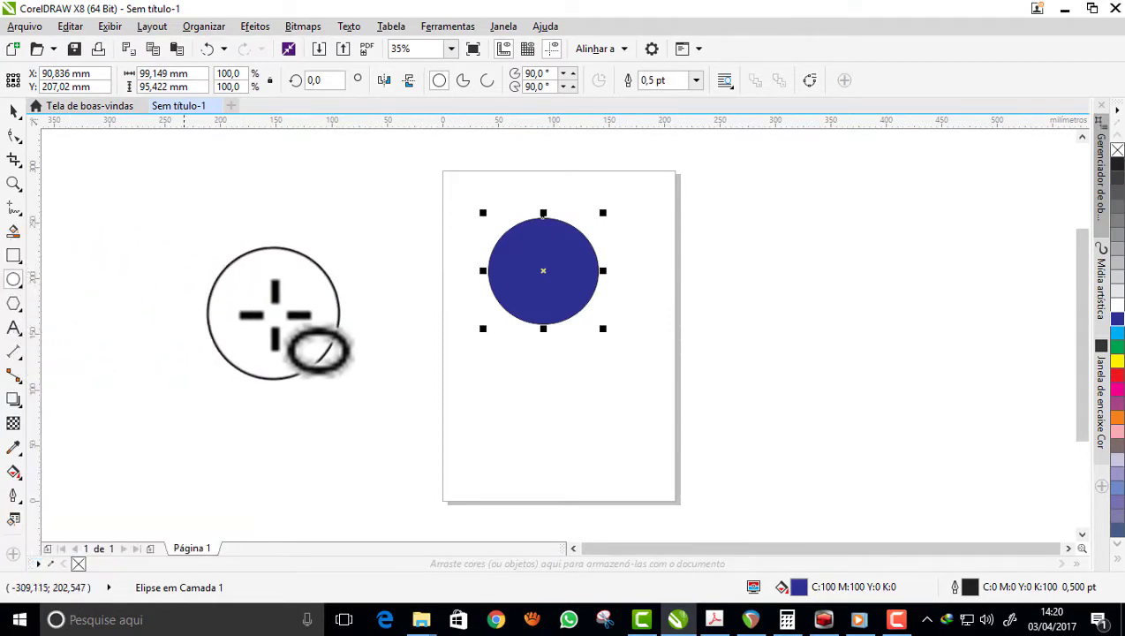
pyautogui.click(1117, 332)
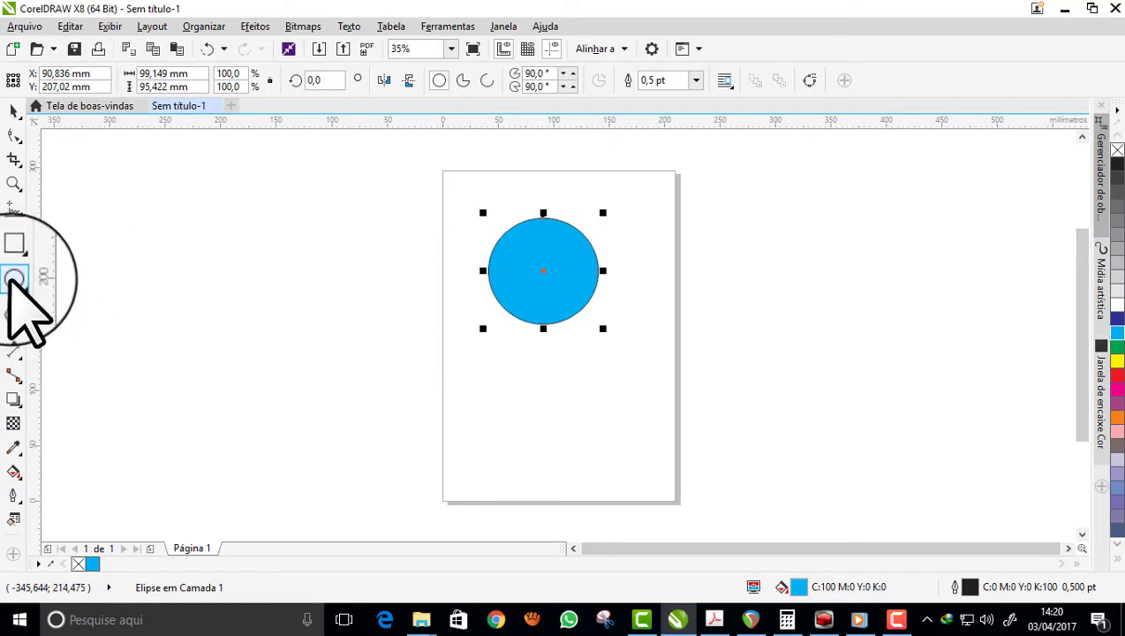
# Step: Draw a red circle below the cyan one, then turn off the palette's automatic updating
pyautogui.moveTo(439, 339); pyautogui.dragTo(564, 446)
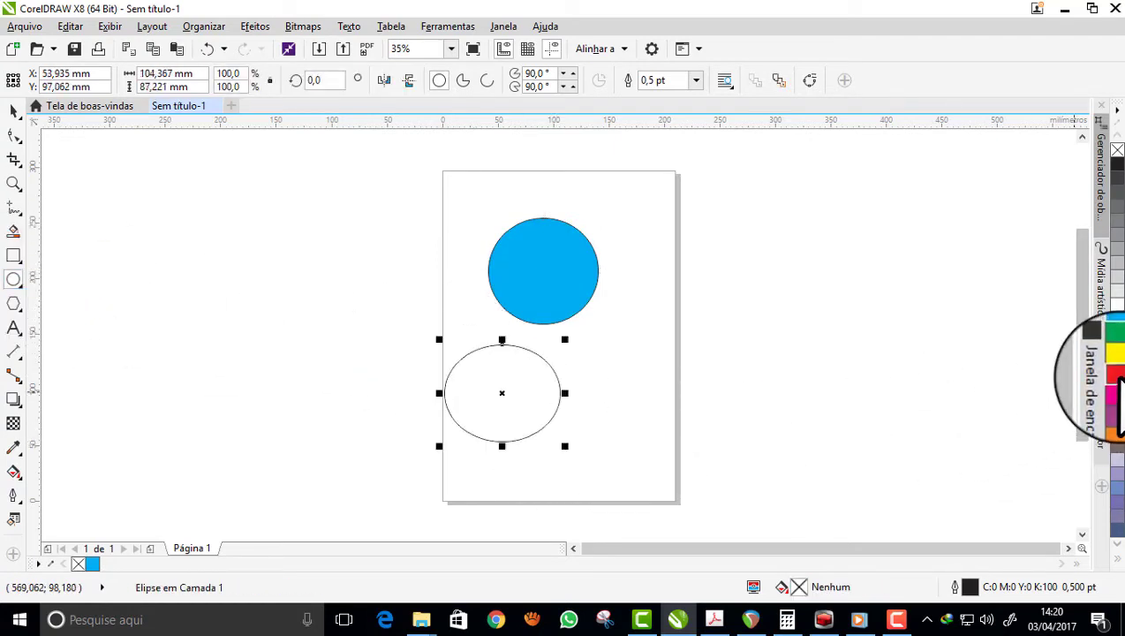
pyautogui.click(1116, 375)
pyautogui.moveTo(501, 339); pyautogui.dragTo(501, 323)
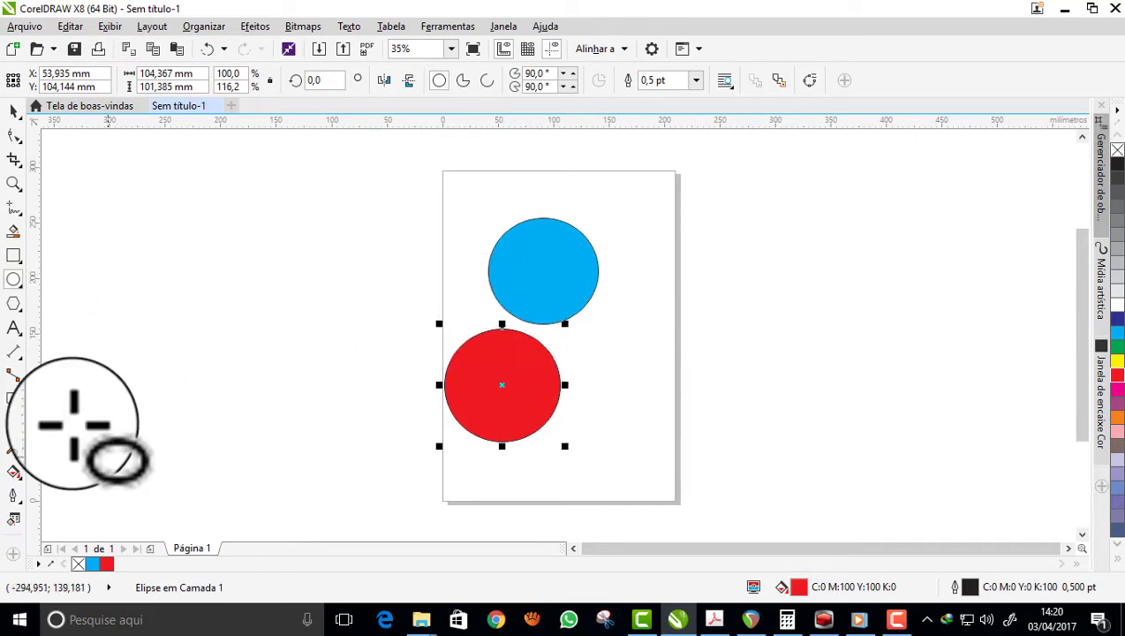
pyautogui.rightClick(37, 564)
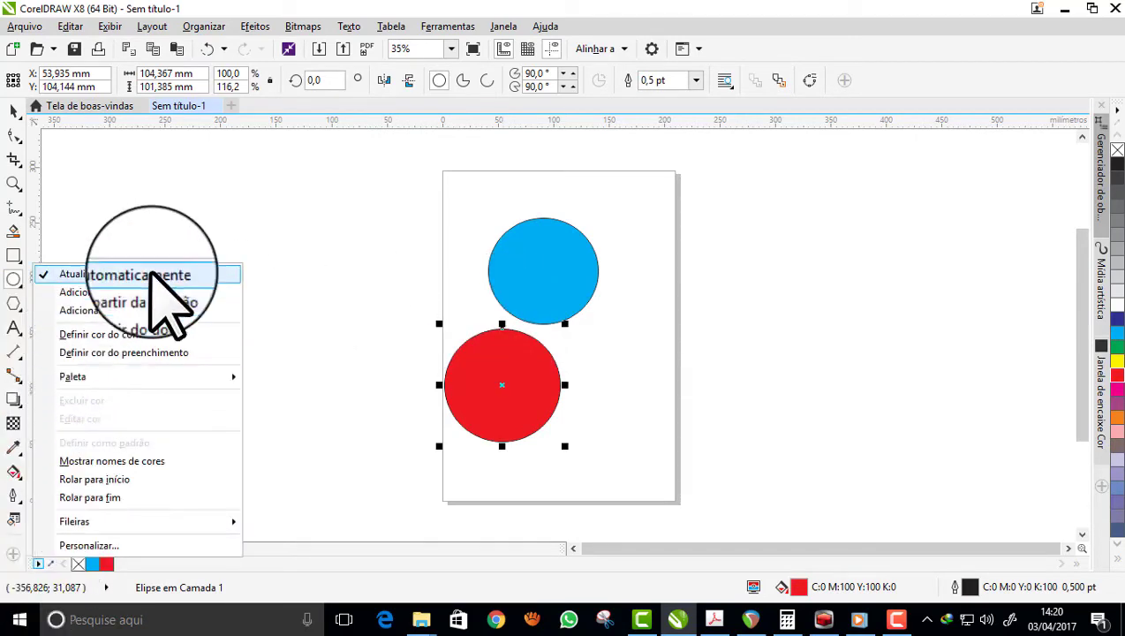
pyautogui.click(53, 274)
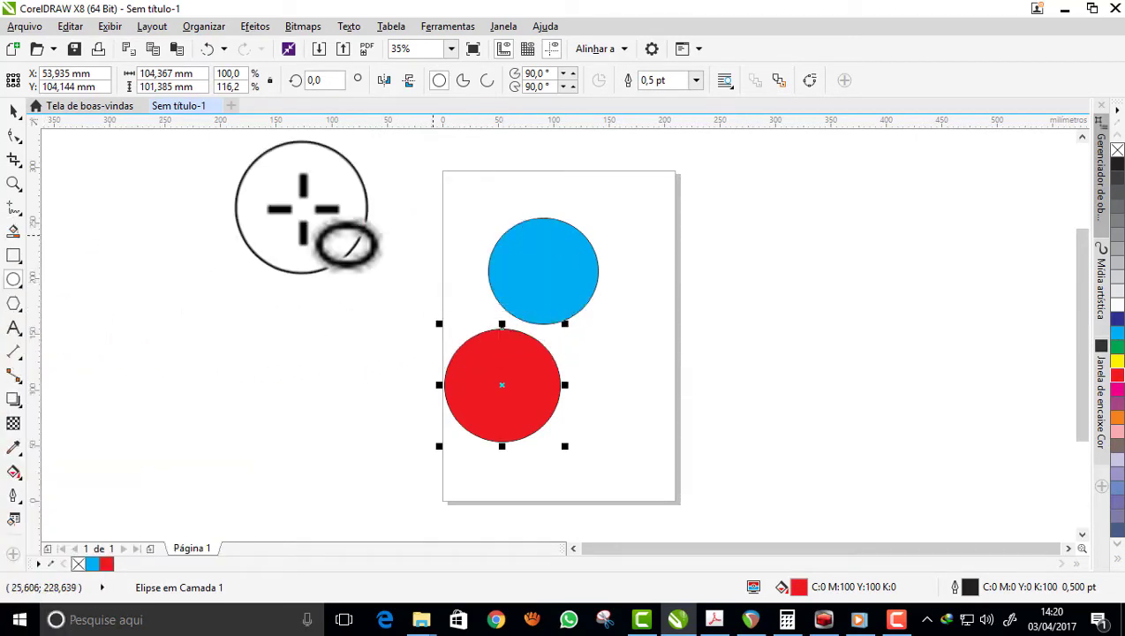
# Step: Rearrange the cyan and red circles so they sit side by side
pyautogui.click(13, 111)
pyautogui.press('Escape')
pyautogui.moveTo(565, 291); pyautogui.dragTo(659, 333)
pyautogui.moveTo(507, 406); pyautogui.dragTo(511, 319)
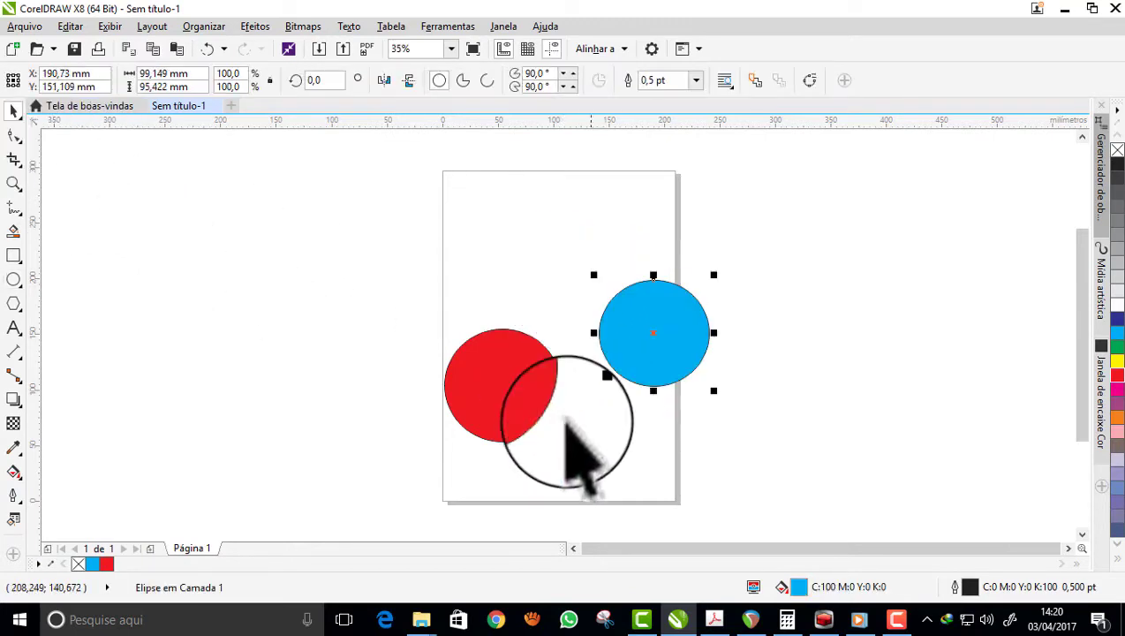
pyautogui.moveTo(668, 359); pyautogui.dragTo(698, 353)
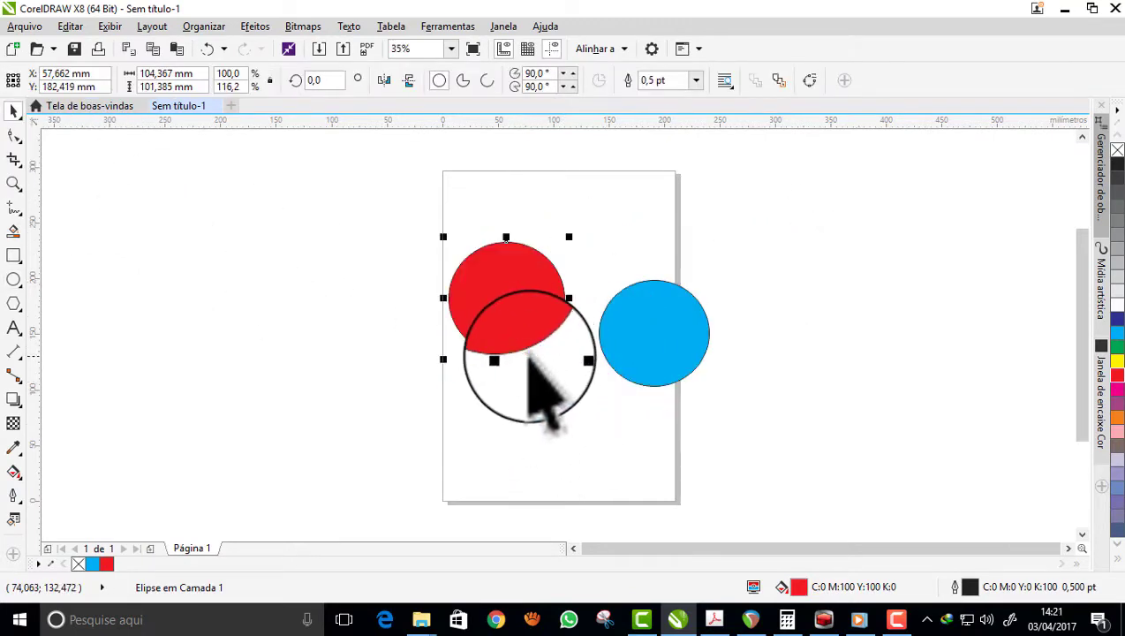
# Step: Draw a yellow circle at the top right and move the red circle to the left
pyautogui.click(14, 279)
pyautogui.moveTo(632, 158); pyautogui.dragTo(775, 293)
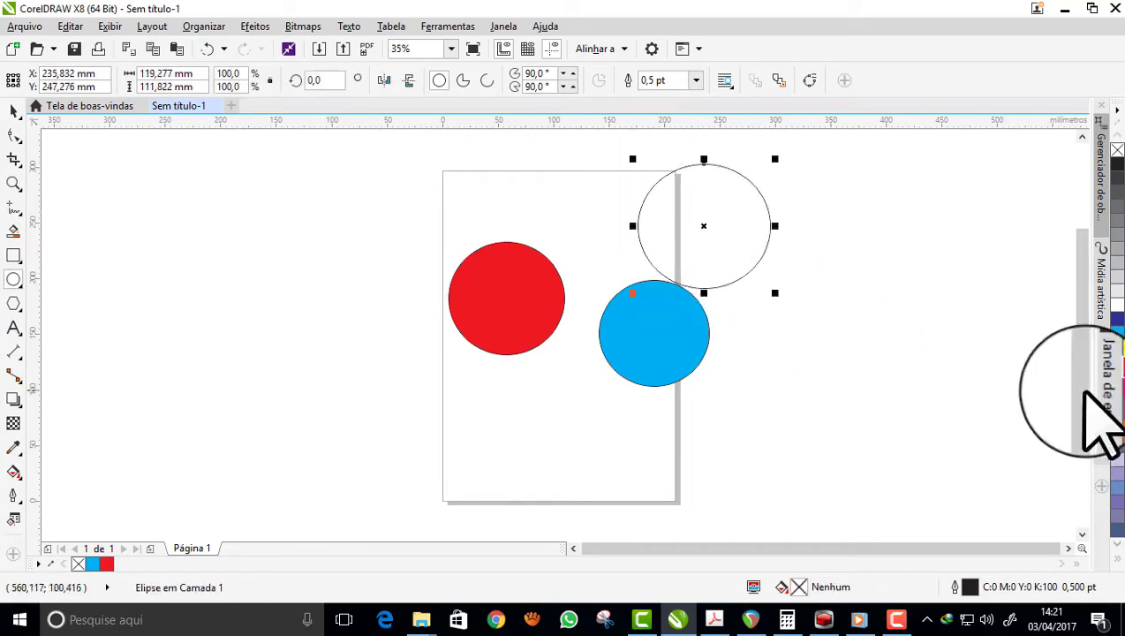
pyautogui.click(1117, 362)
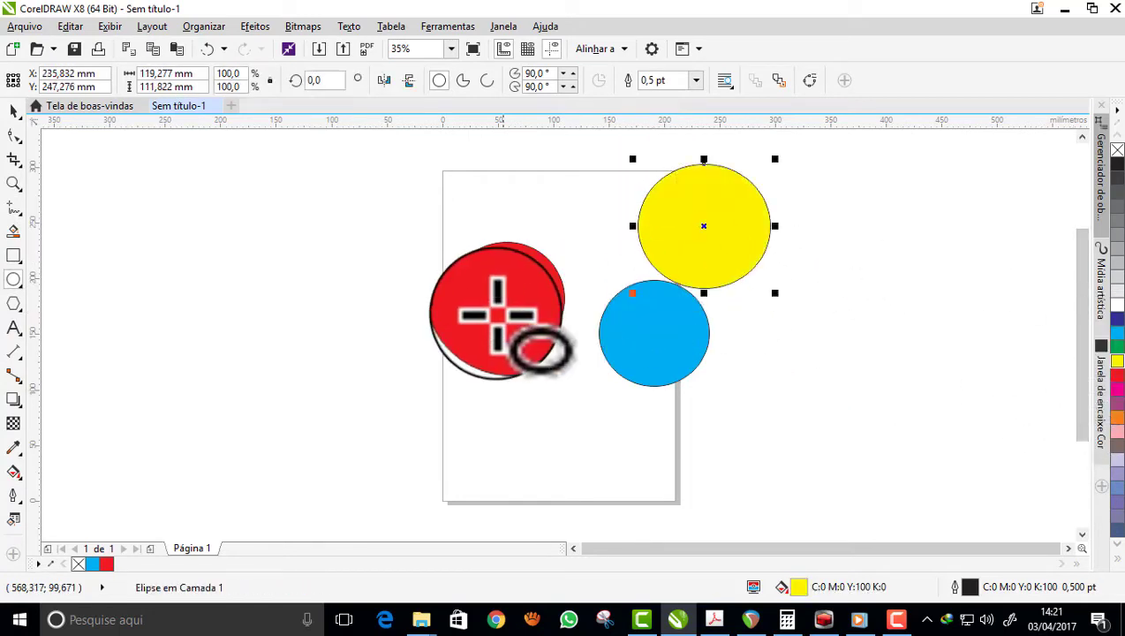
pyautogui.click(13, 110)
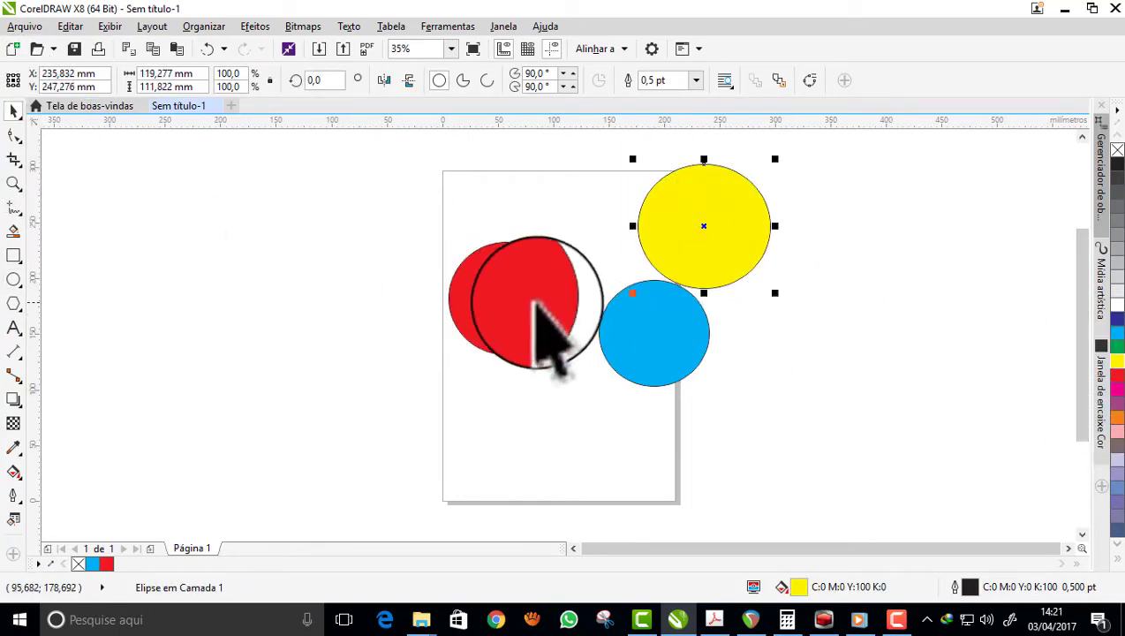
pyautogui.moveTo(516, 327); pyautogui.dragTo(293, 265)
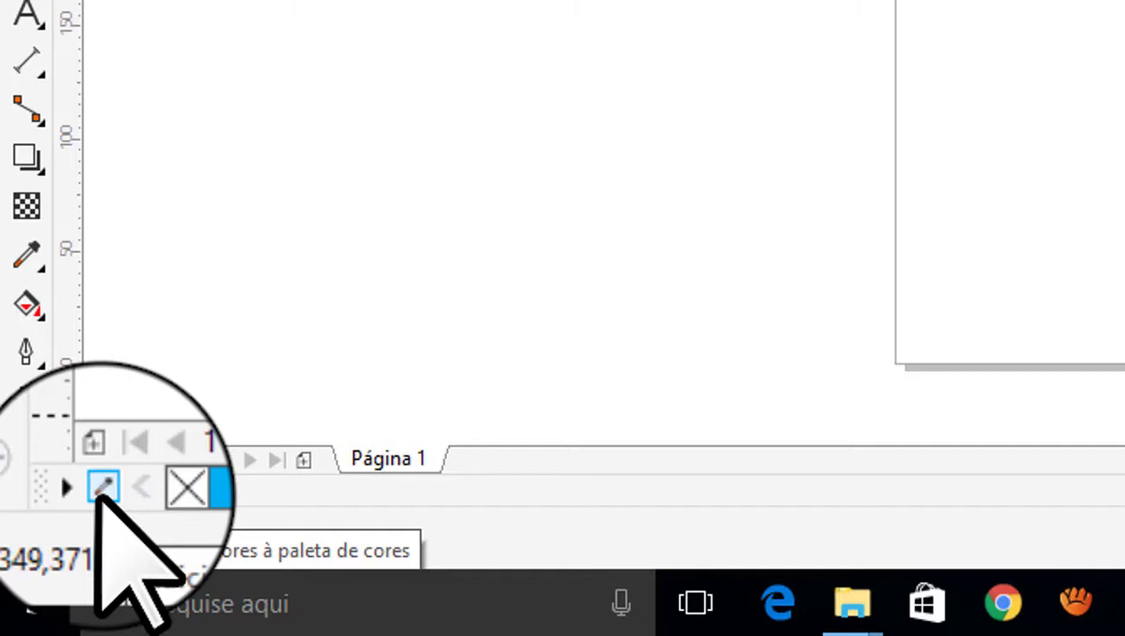
# Step: Sample a green (R23 G160 B93) from the screen into the document palette with its eyedropper
pyautogui.click(98, 493)
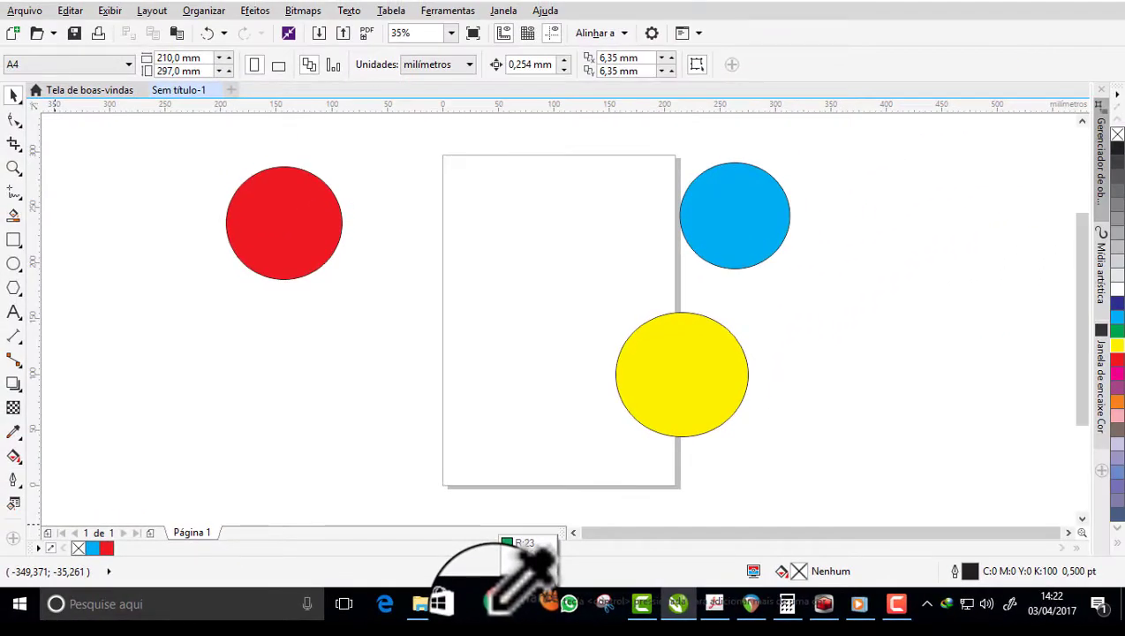
pyautogui.click(494, 608)
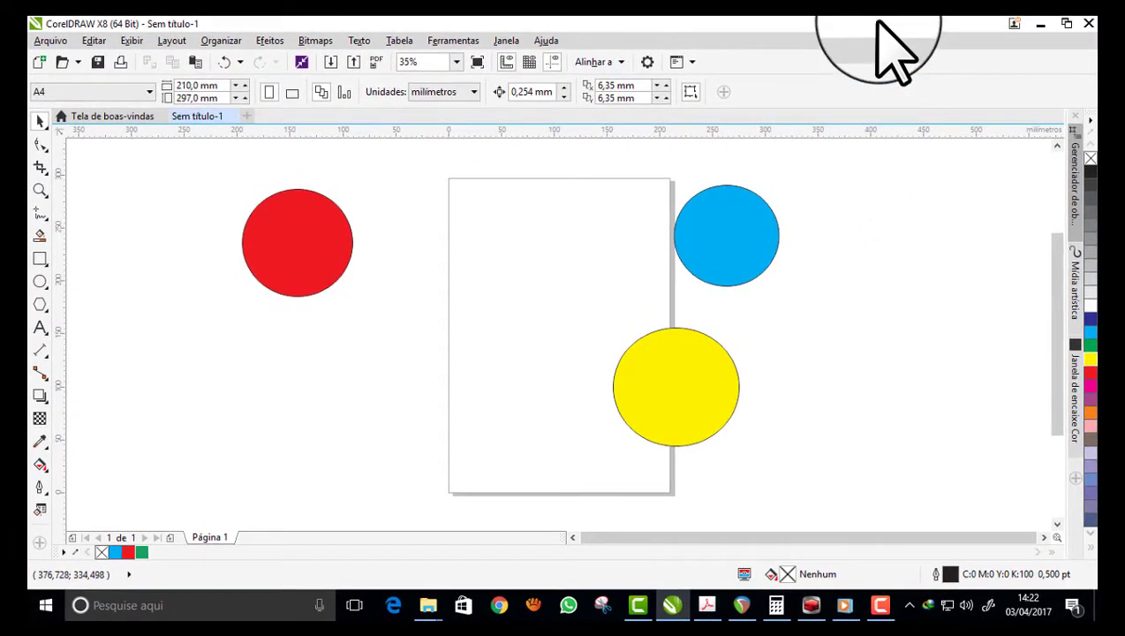
# Step: Shrink the window and sample two dark navy blues from the desktop wallpaper into the document palette
pyautogui.moveTo(878, 24); pyautogui.dragTo(868, 50)
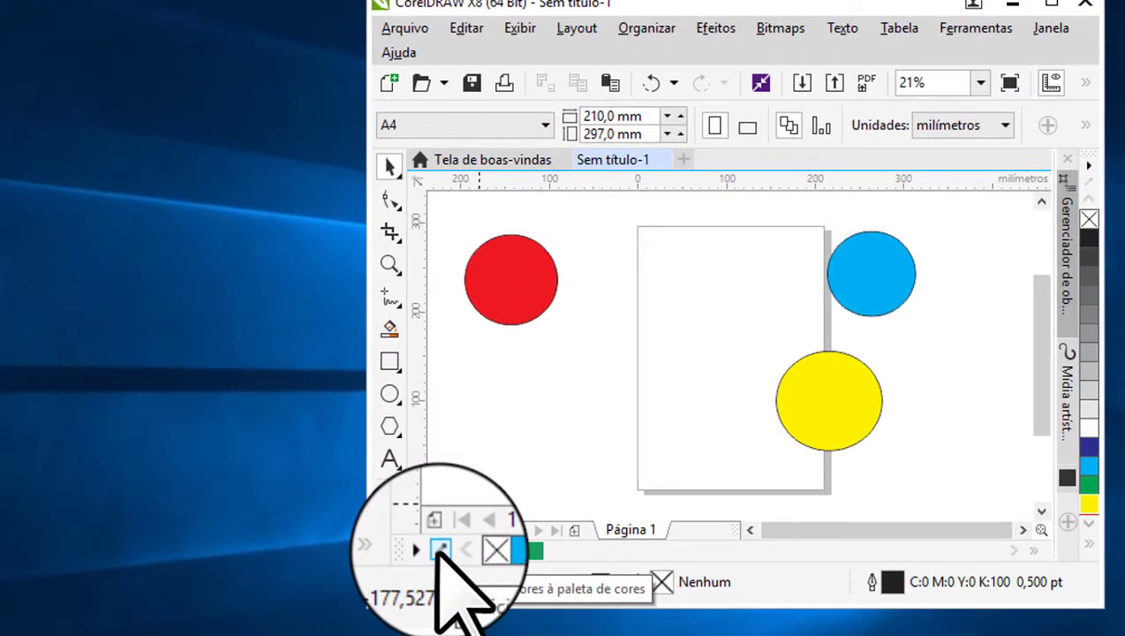
pyautogui.click(438, 550)
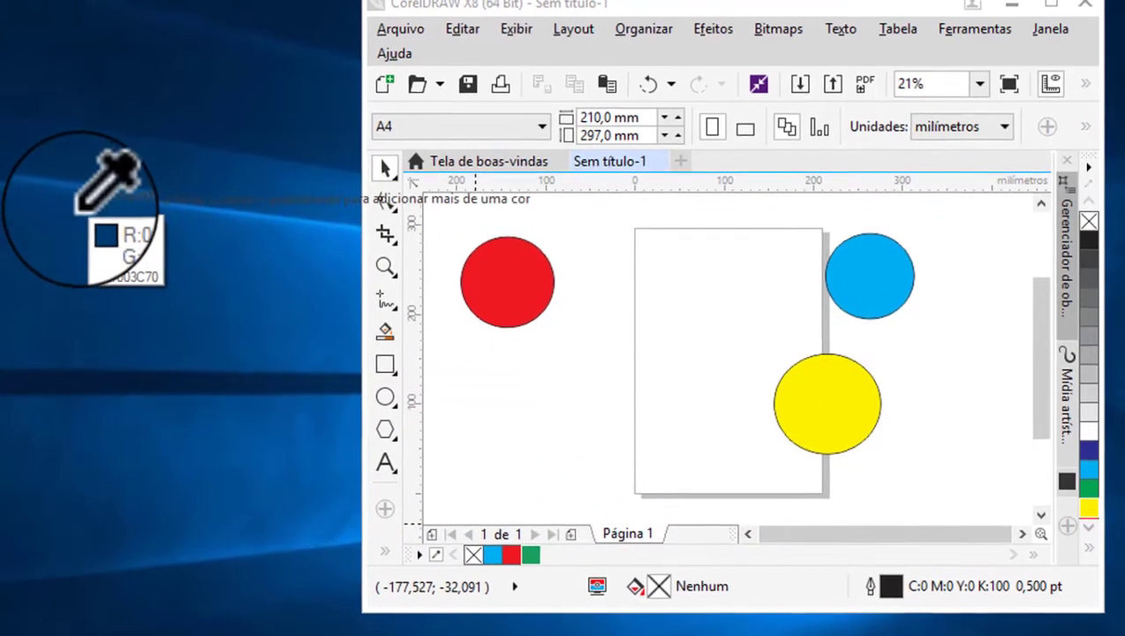
pyautogui.click(14, 28)
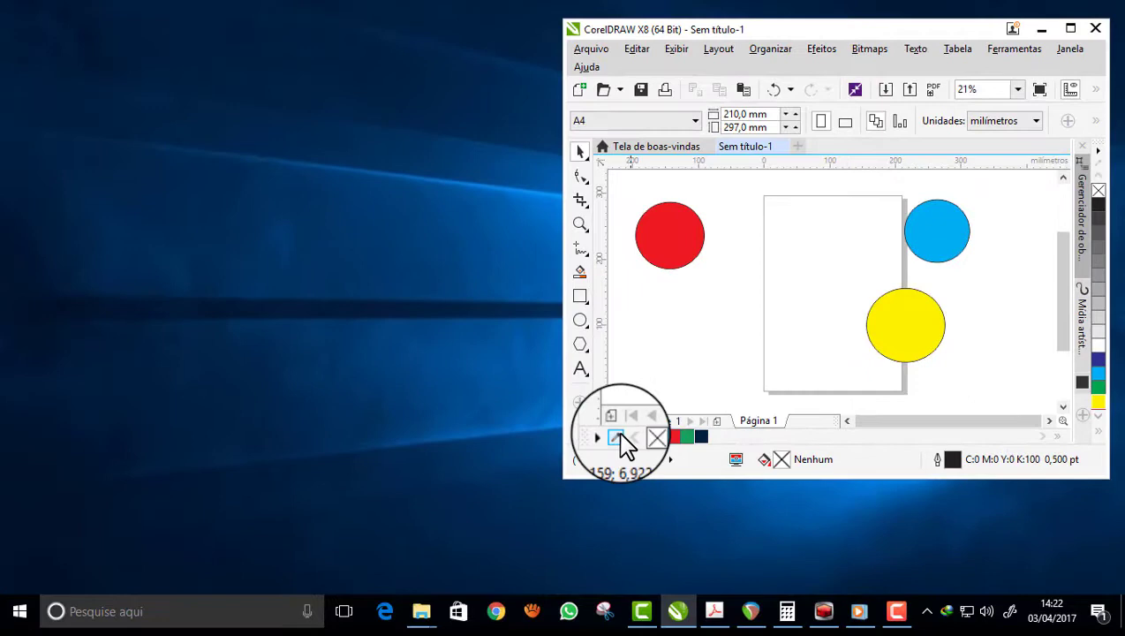
pyautogui.click(618, 437)
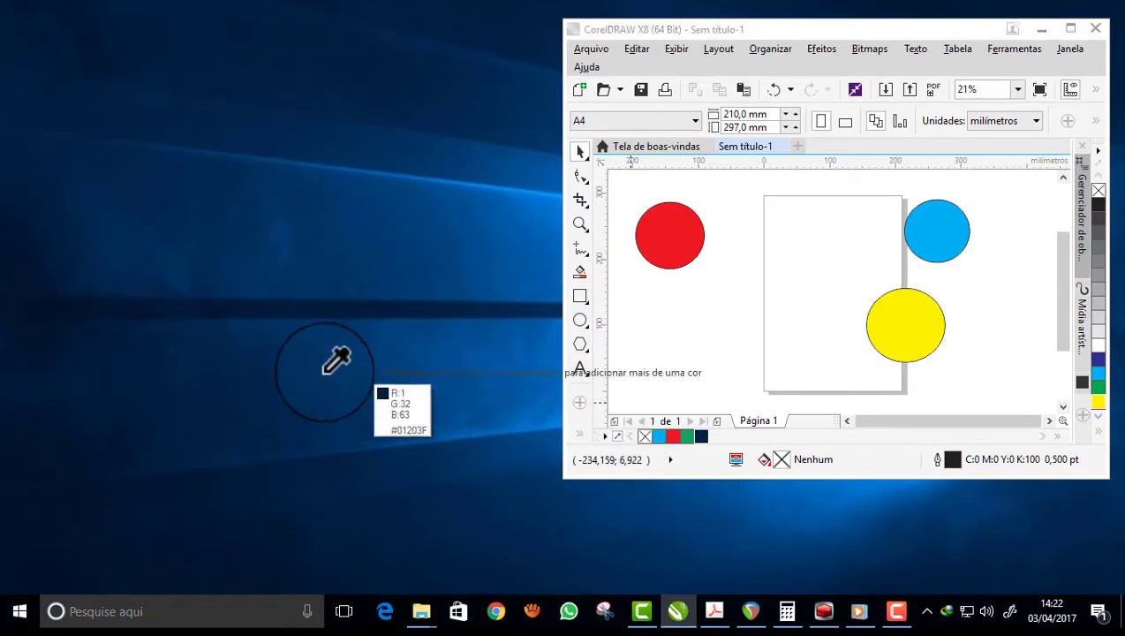
pyautogui.click(318, 367)
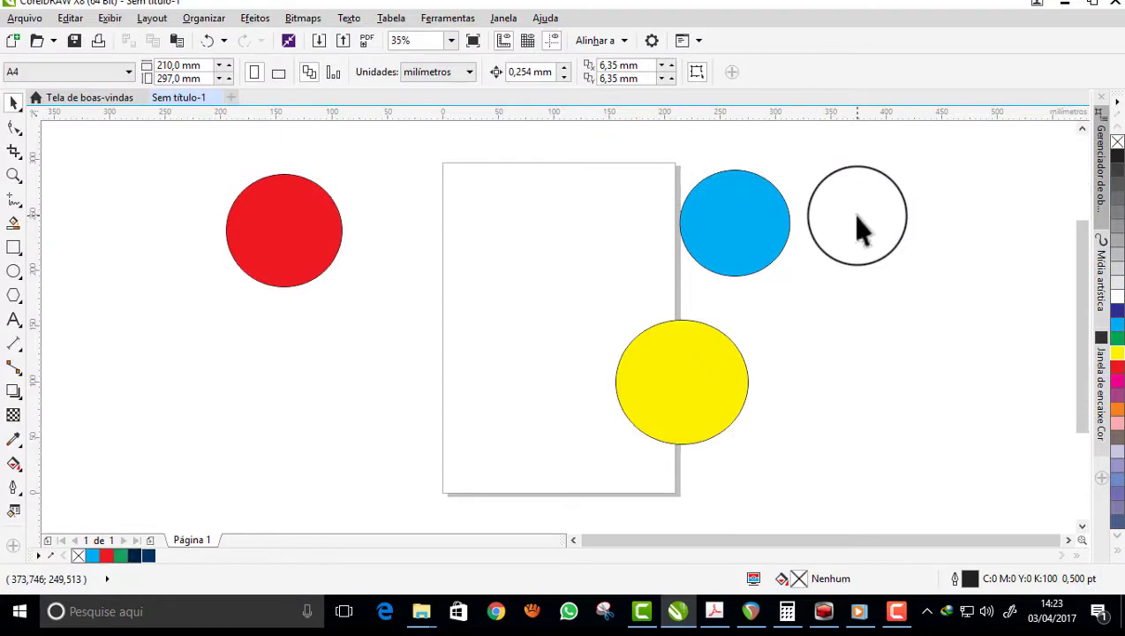
pyautogui.moveTo(856, 217); pyautogui.dragTo(266, 418)
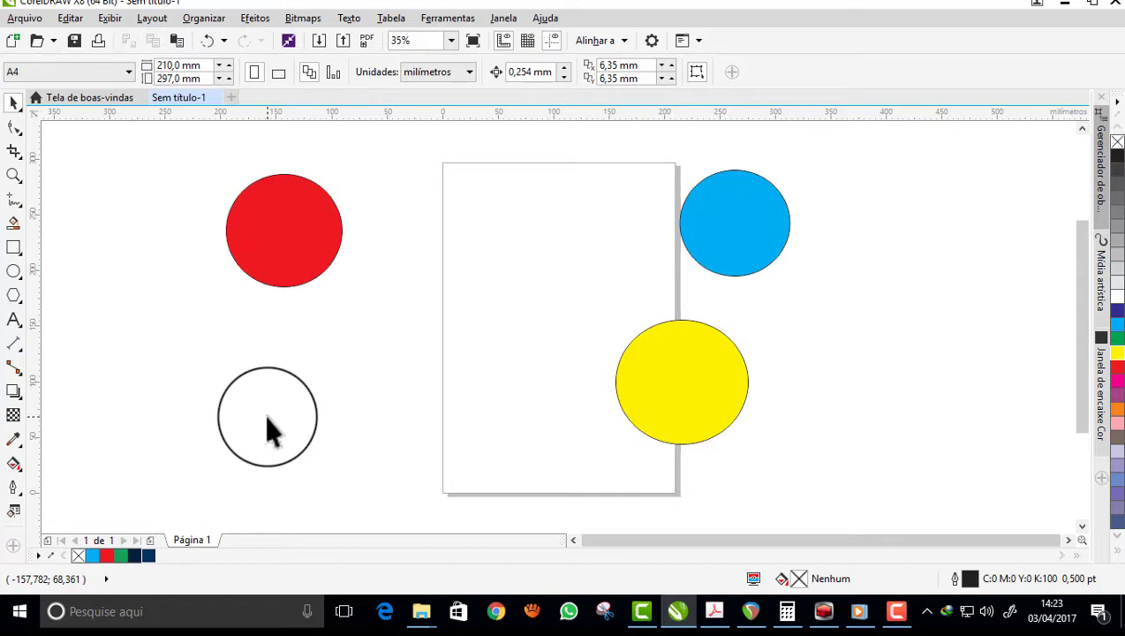
pyautogui.moveTo(266, 416); pyautogui.dragTo(235, 367)
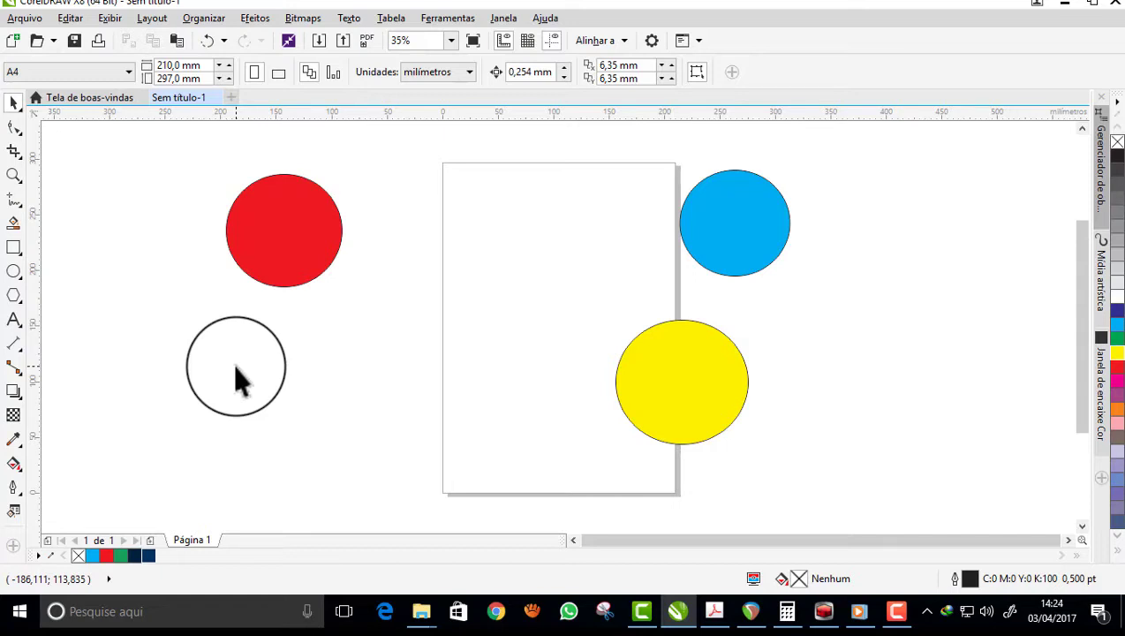
pyautogui.moveTo(235, 366); pyautogui.dragTo(231, 368)
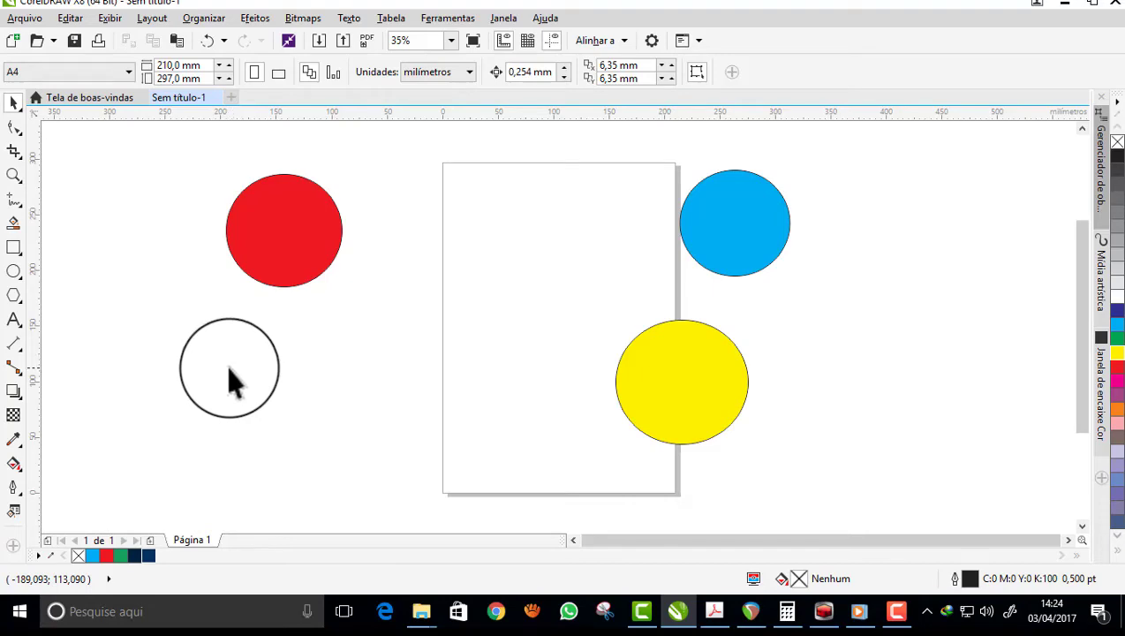
pyautogui.moveTo(236, 380)
pyautogui.mouseDown()
pyautogui.moveTo(103, 468)
pyautogui.moveTo(40, 565)
pyautogui.moveTo(37, 554)
pyautogui.mouseUp()
# Step: Add document colours to the palette, then fill the middle circle green and the left one light grey
pyautogui.rightClick(39, 561)
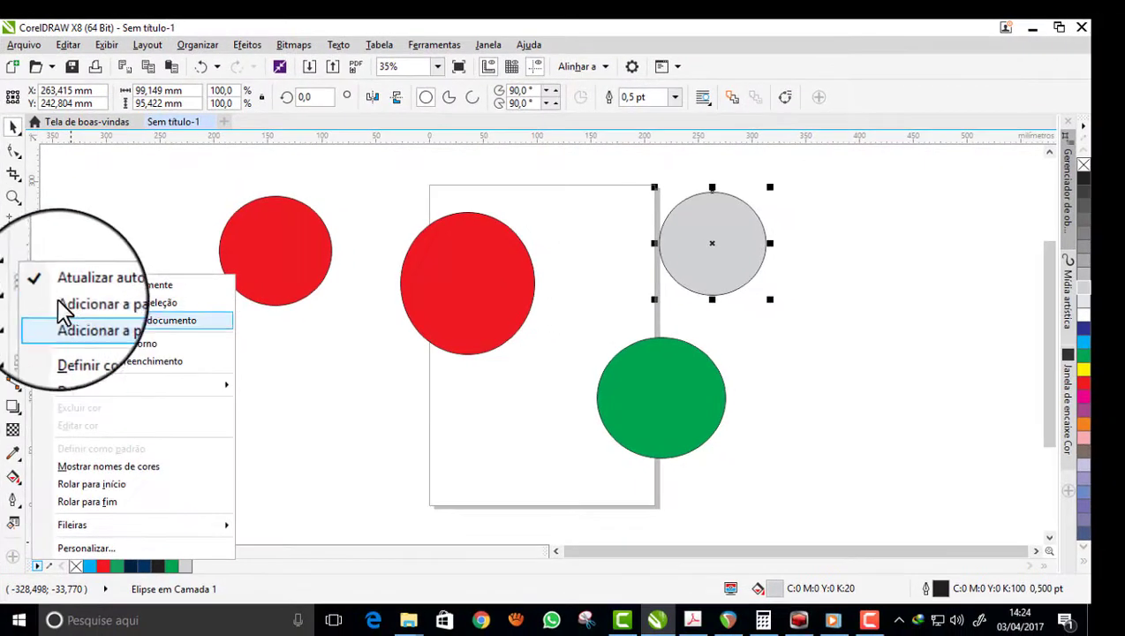
pyautogui.click(50, 285)
pyautogui.click(455, 319)
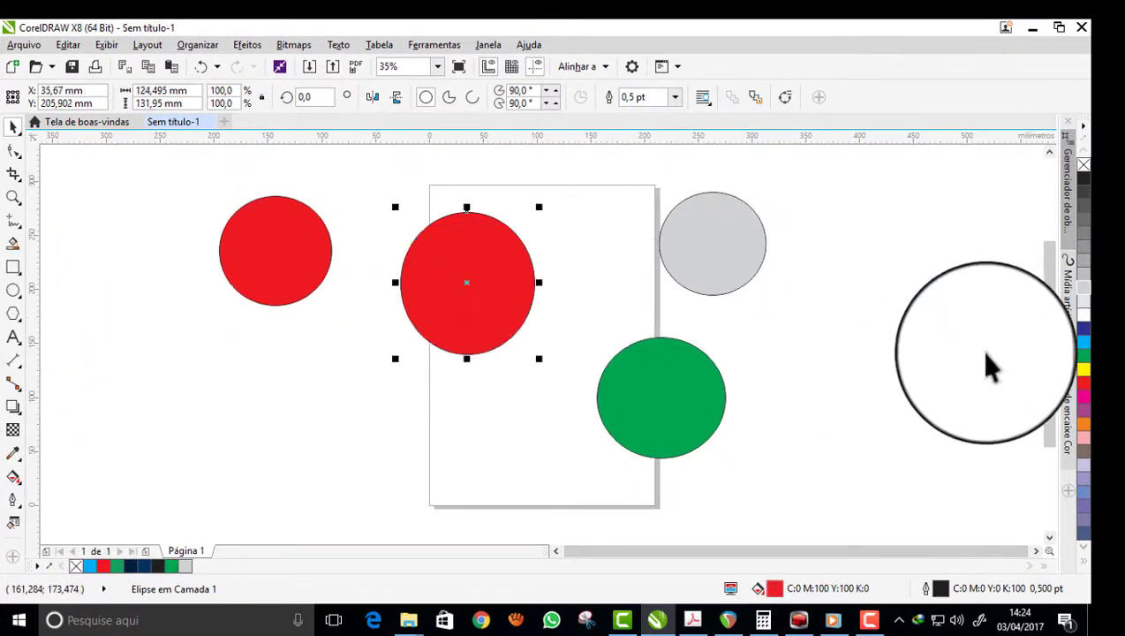
pyautogui.click(1084, 355)
pyautogui.click(239, 249)
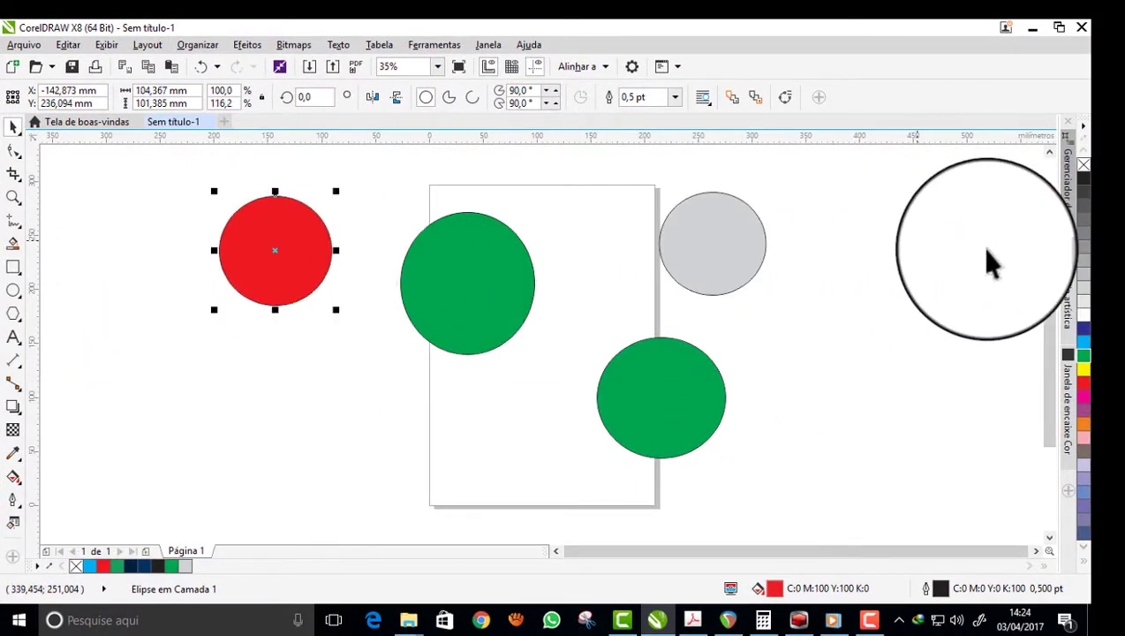
pyautogui.click(1085, 298)
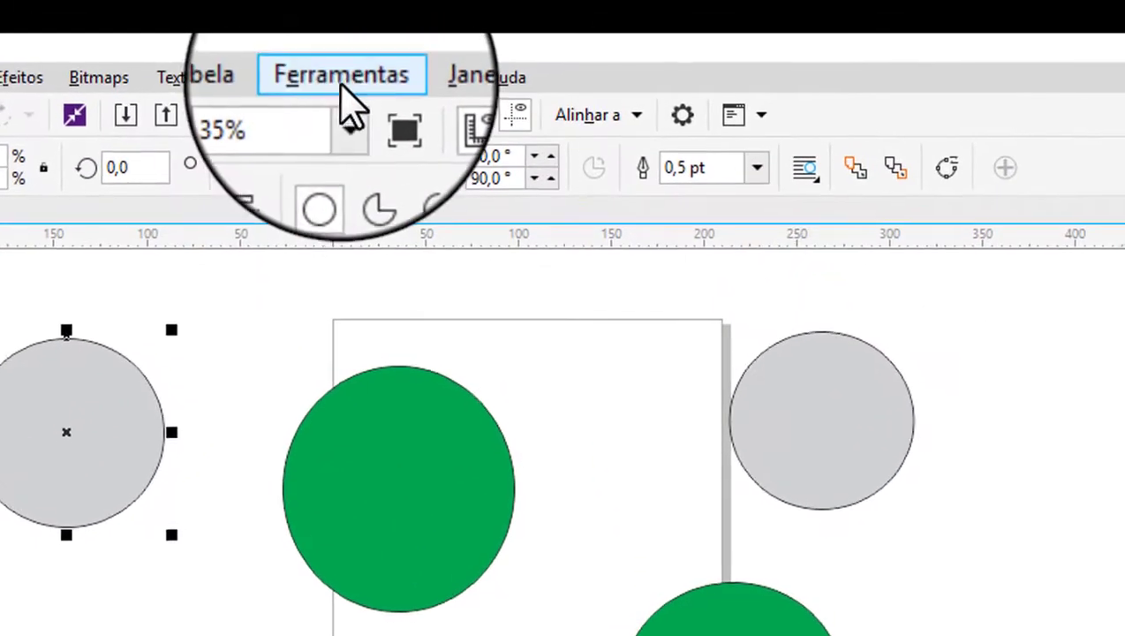
pyautogui.click(434, 46)
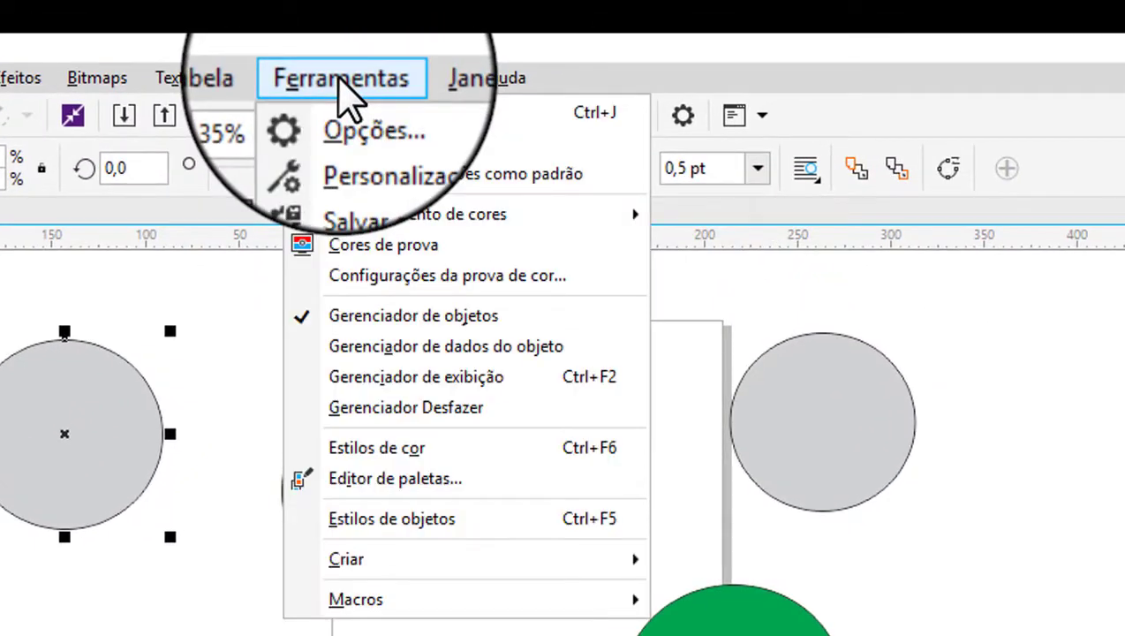
pyautogui.click(402, 152)
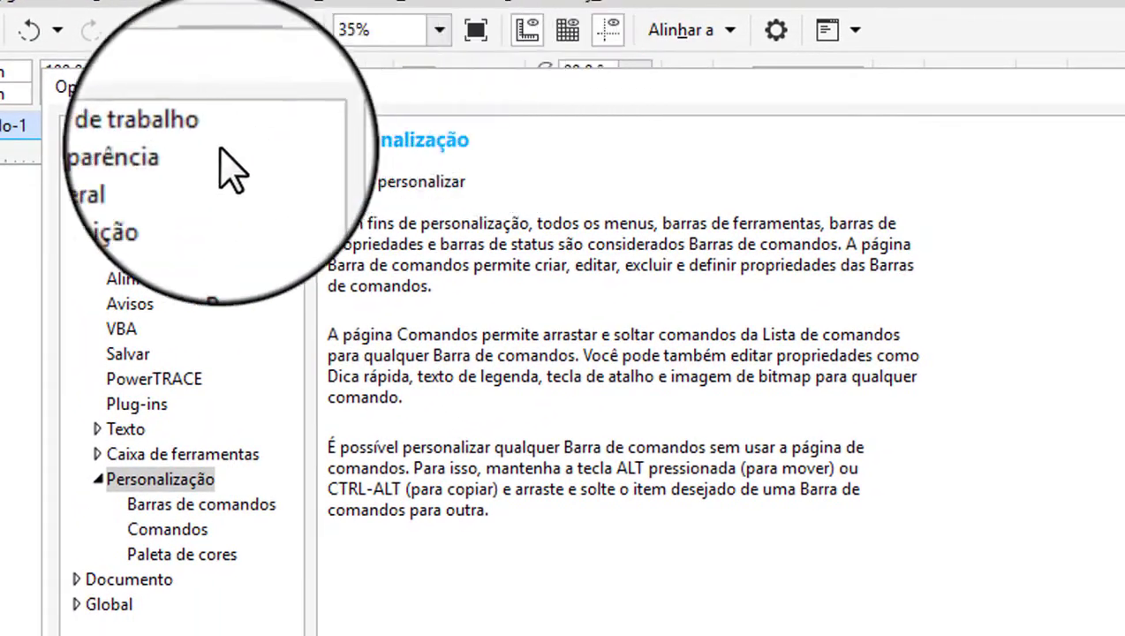
pyautogui.click(176, 554)
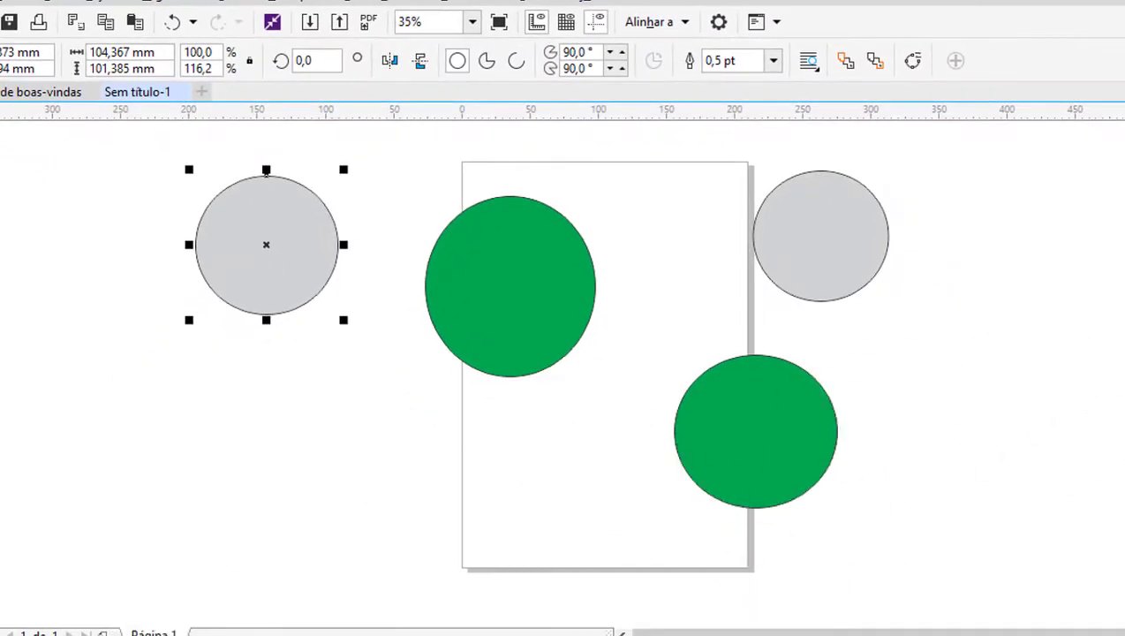
pyautogui.scroll(-1, 282, 600)
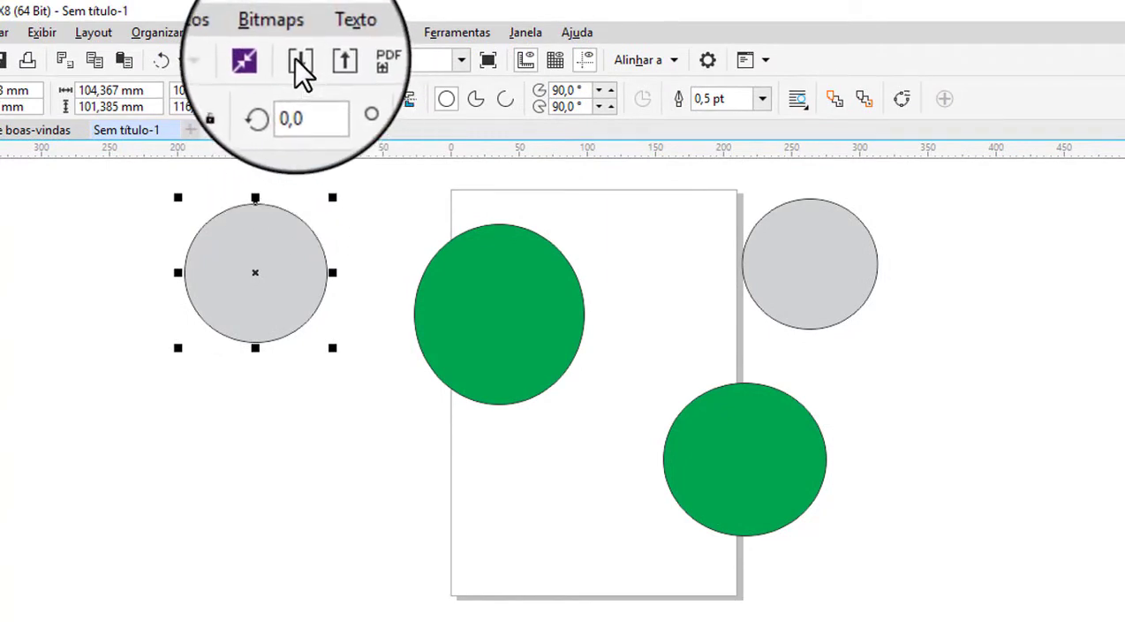
# Step: Import the apple artwork and place it beside the page, about 155 mm wide
pyautogui.click(296, 61)
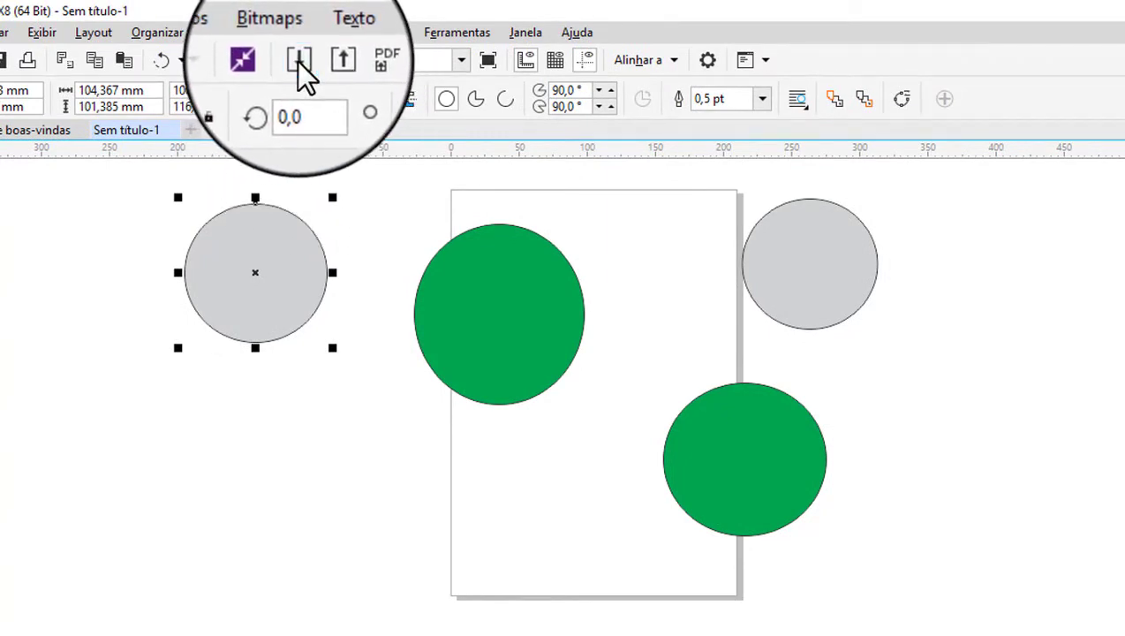
pyautogui.scroll(-3, 308, 316)
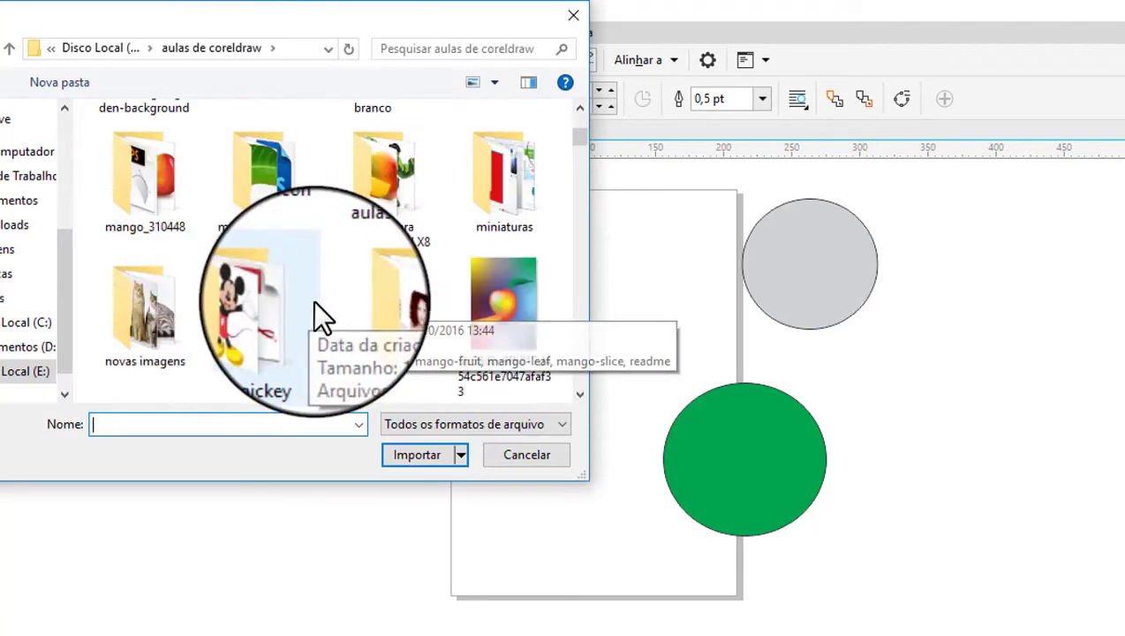
pyautogui.click(520, 298)
pyautogui.click(439, 455)
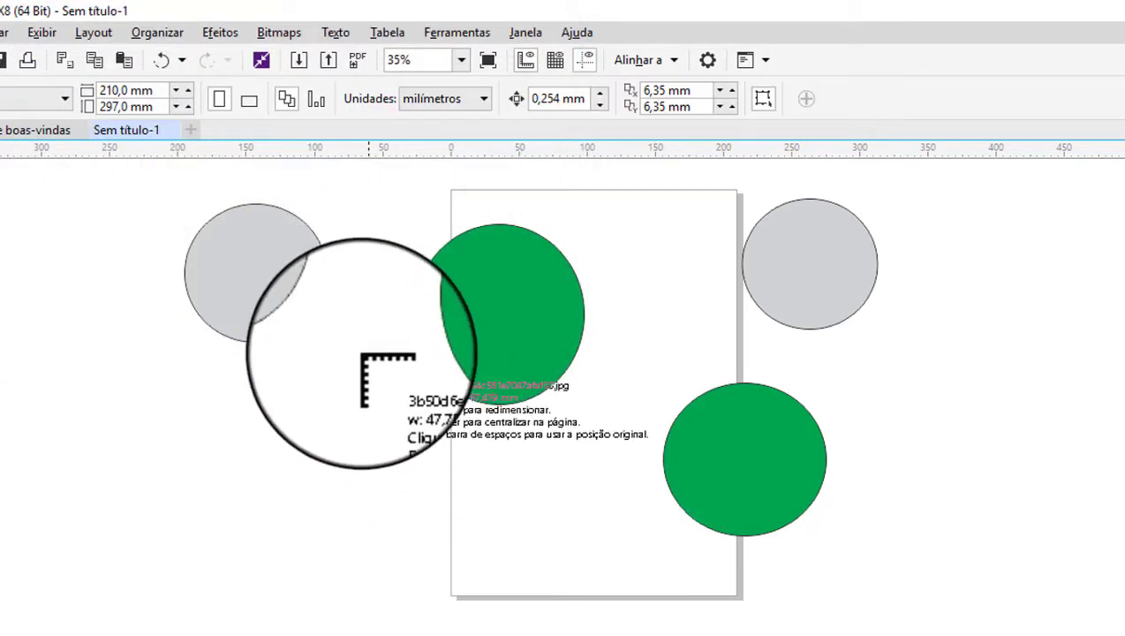
pyautogui.click(339, 285)
pyautogui.moveTo(404, 385); pyautogui.dragTo(553, 586)
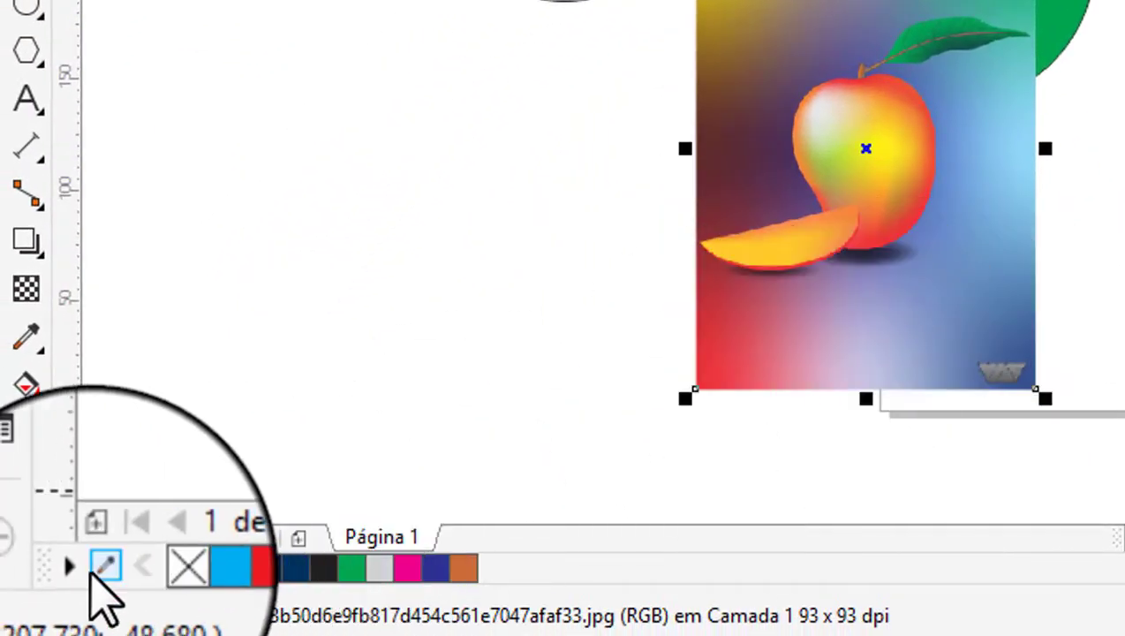
# Step: Sample the apple image's dark purple into the document palette
pyautogui.click(100, 566)
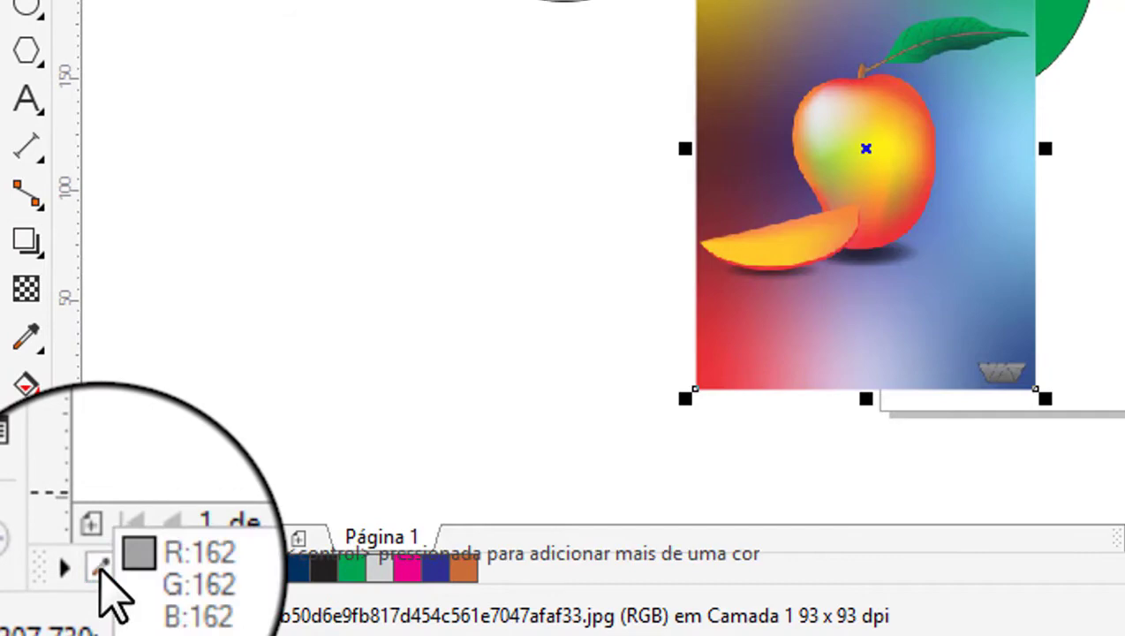
pyautogui.click(763, 157)
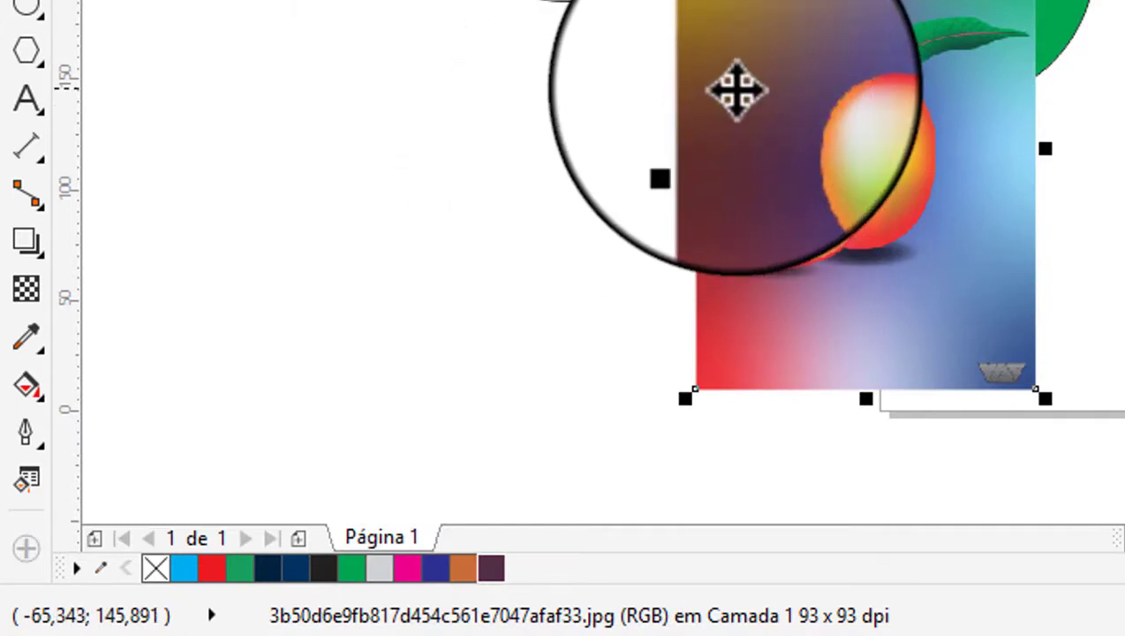
pyautogui.press('Escape')
pyautogui.press('Delete')
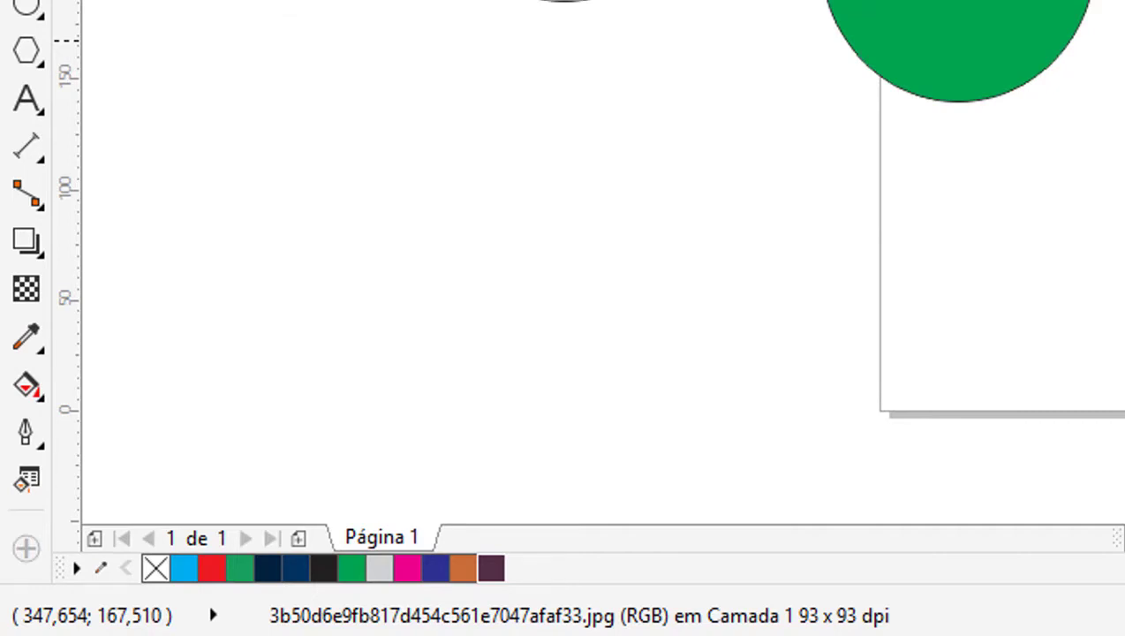
# Step: Holding Ctrl, sample a series of apple colours into the palette: greens, reds, oranges, blues, greys, pink, yellow
pyautogui.press('ctrl')
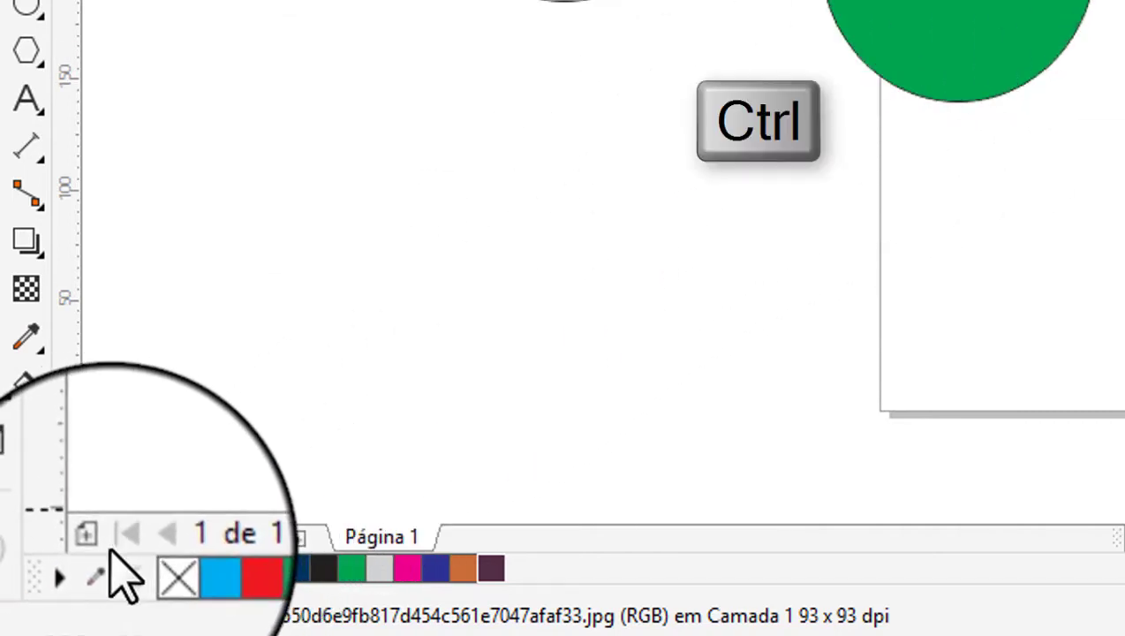
pyautogui.click(99, 574)
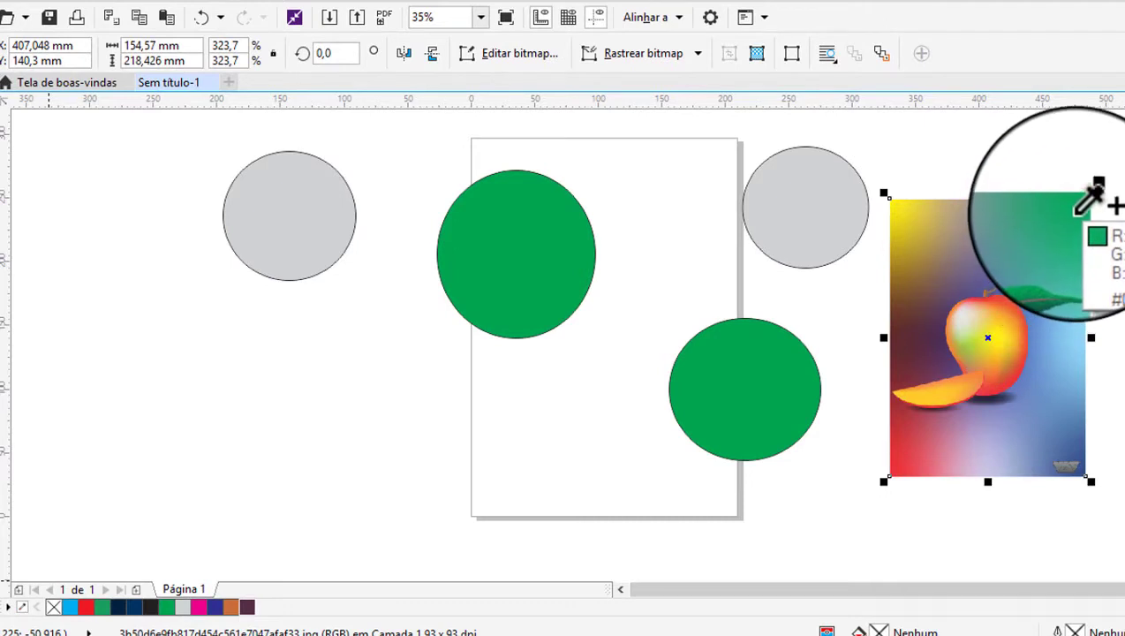
pyautogui.click(1039, 270)
pyautogui.click(1001, 305)
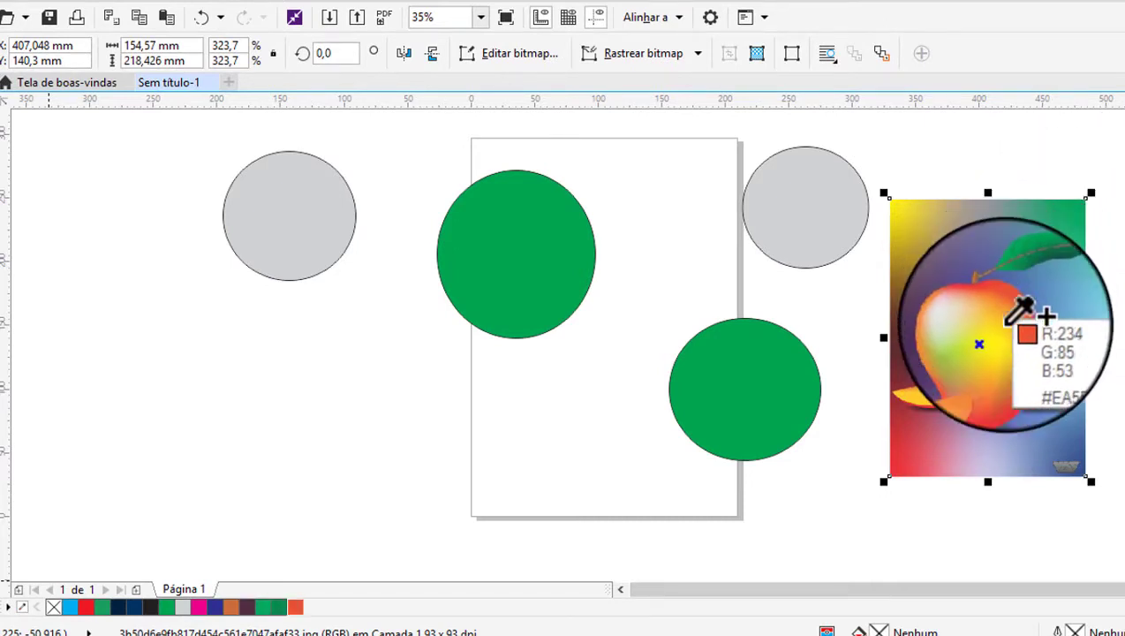
pyautogui.click(1004, 380)
pyautogui.click(999, 382)
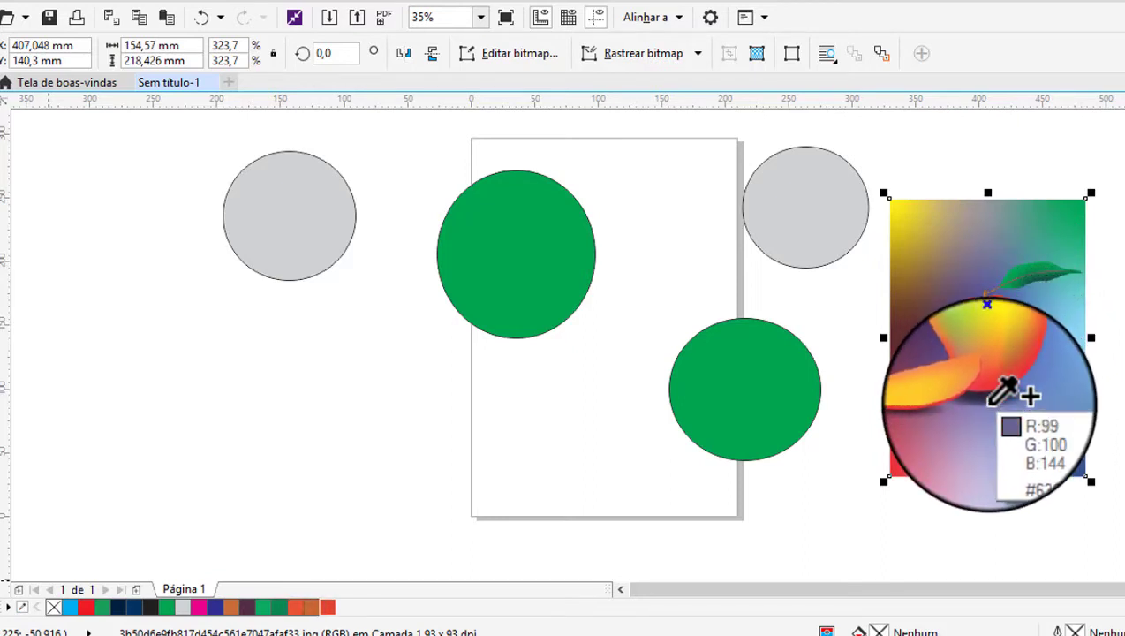
pyautogui.click(994, 406)
pyautogui.click(1035, 421)
pyautogui.click(1072, 456)
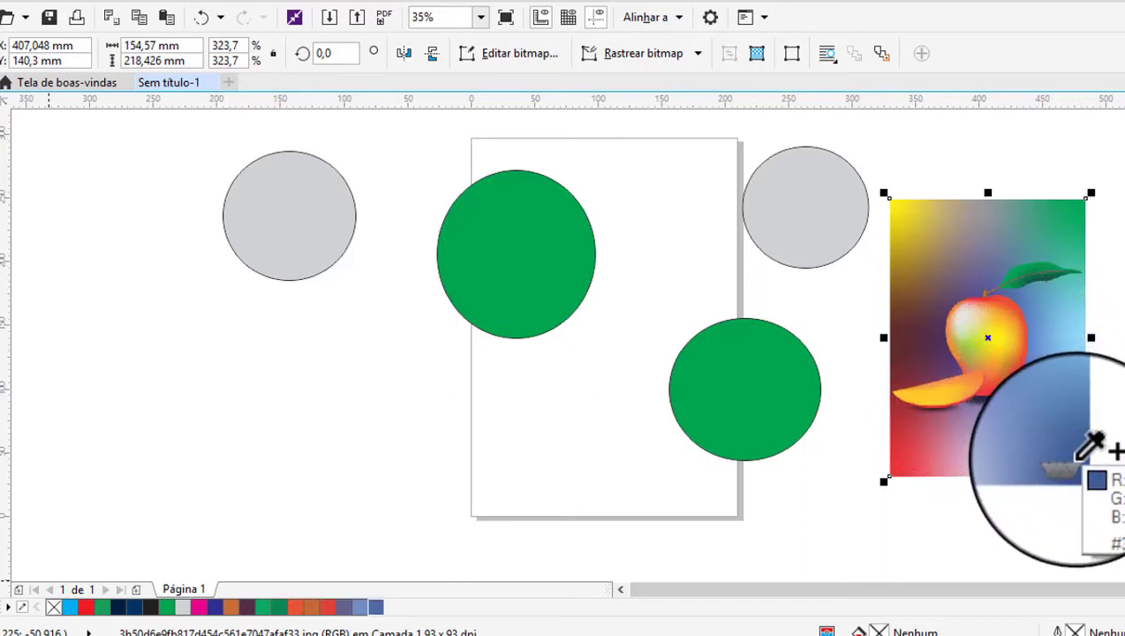
pyautogui.click(989, 462)
pyautogui.click(952, 460)
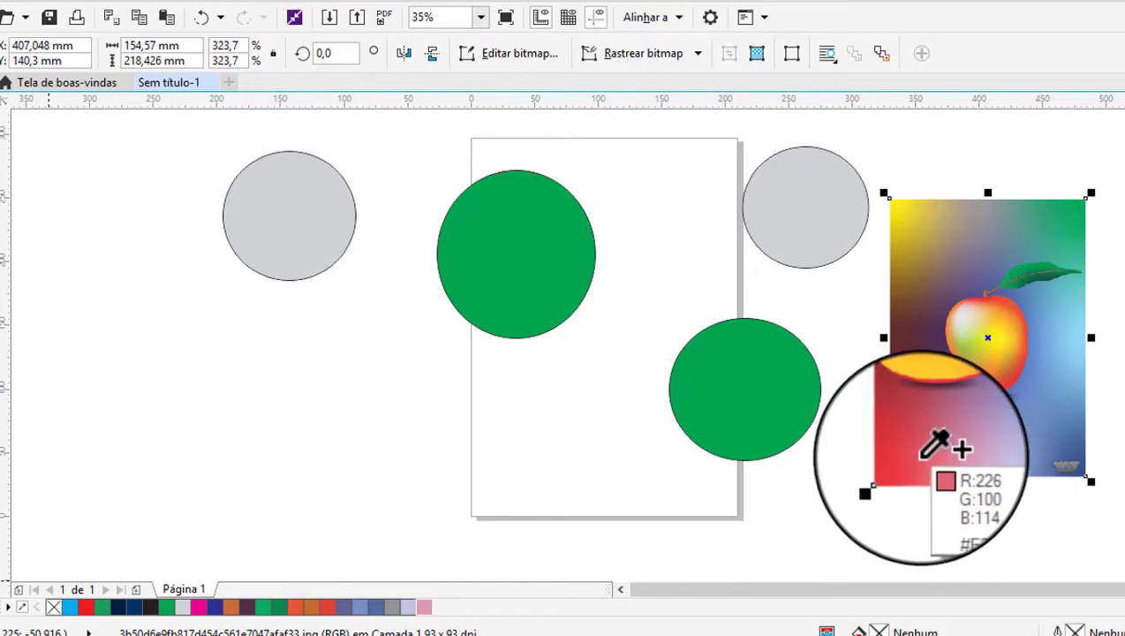
pyautogui.click(944, 465)
pyautogui.click(899, 432)
pyautogui.click(928, 399)
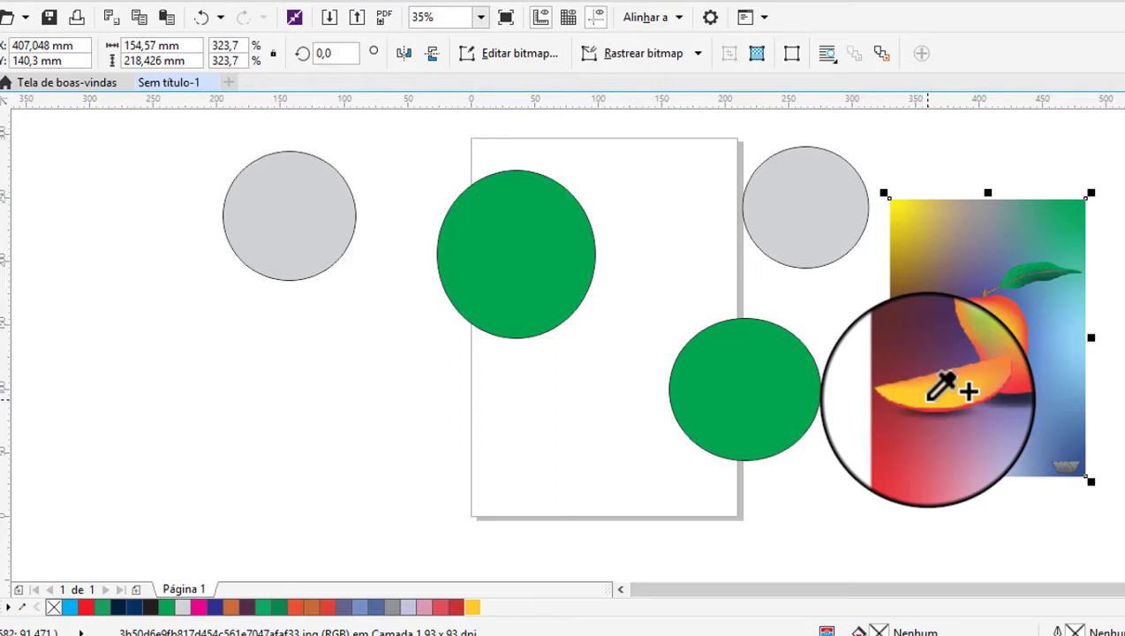
pyautogui.click(452, 394)
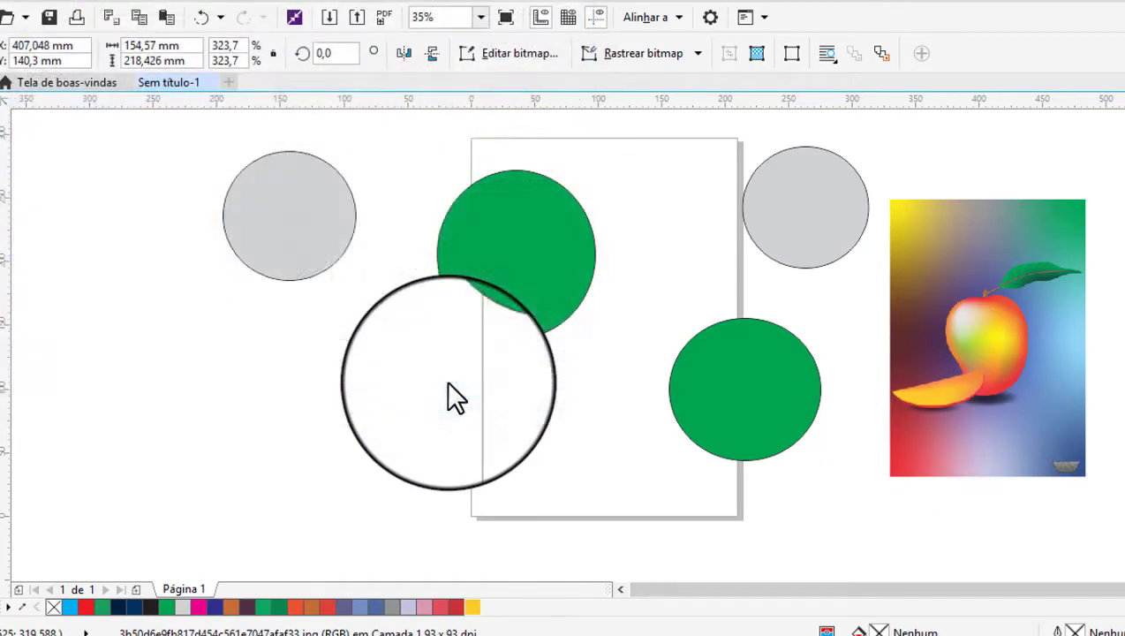
# Step: Place the woman's photo right of the apple and add 10 of its colours to the document palette
pyautogui.click(363, 205)
pyautogui.scroll(-2, 436, 230)
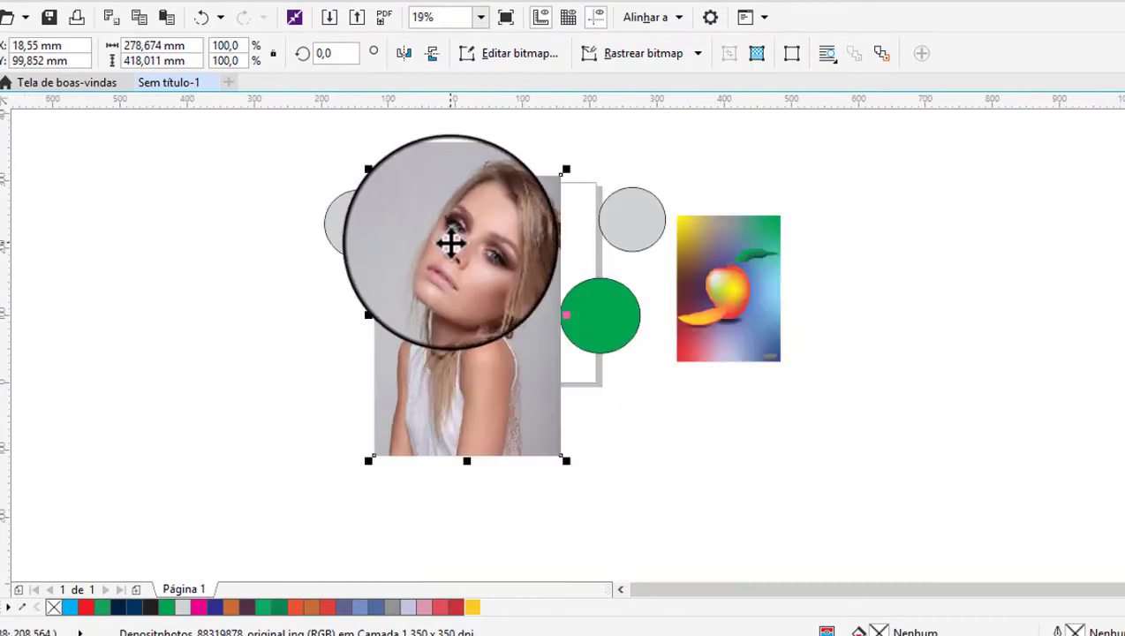
pyautogui.moveTo(586, 236)
pyautogui.mouseDown()
pyautogui.moveTo(910, 244)
pyautogui.moveTo(459, 253)
pyautogui.moveTo(864, 274)
pyautogui.mouseUp()
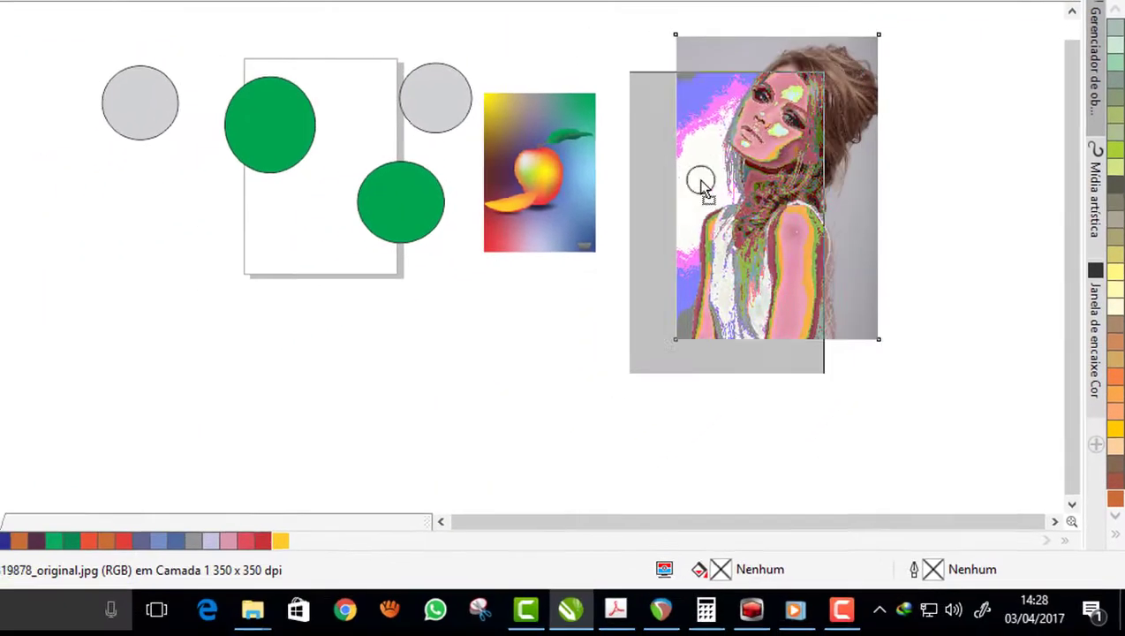
pyautogui.moveTo(700, 185)
pyautogui.mouseDown()
pyautogui.moveTo(379, 394)
pyautogui.moveTo(338, 534)
pyautogui.mouseUp()
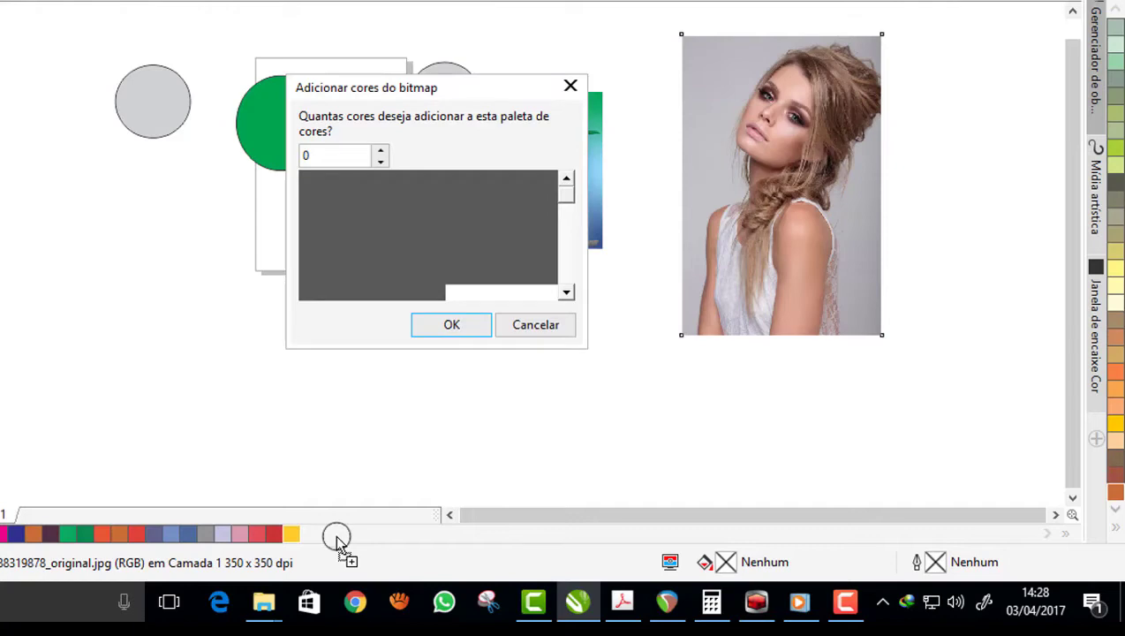
pyautogui.click(324, 159)
pyautogui.write('10')
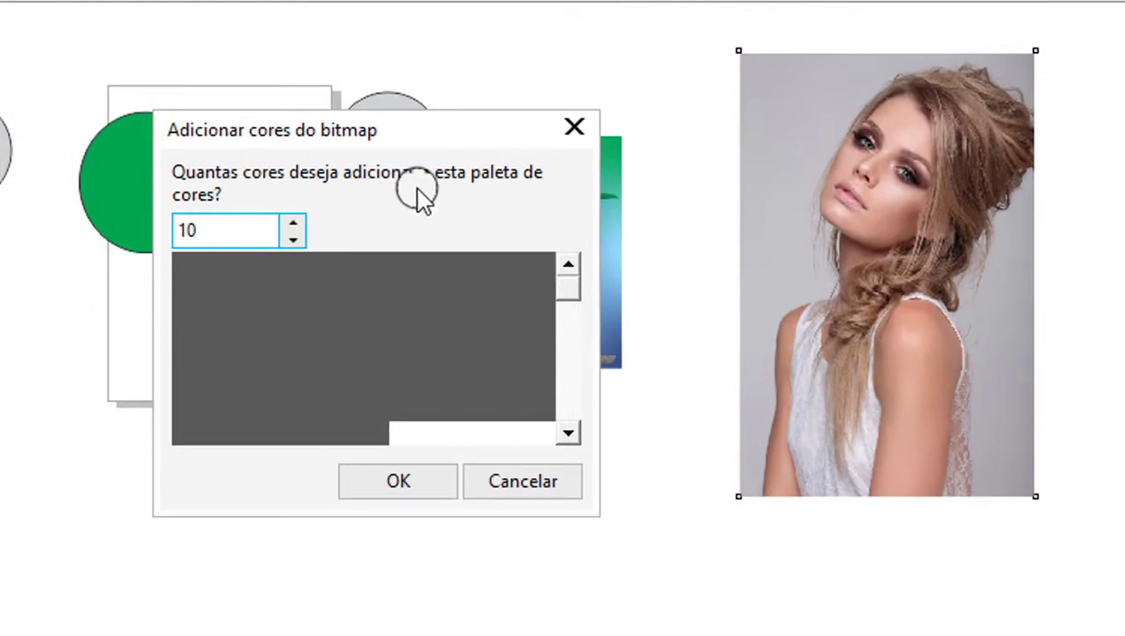
pyautogui.click(424, 484)
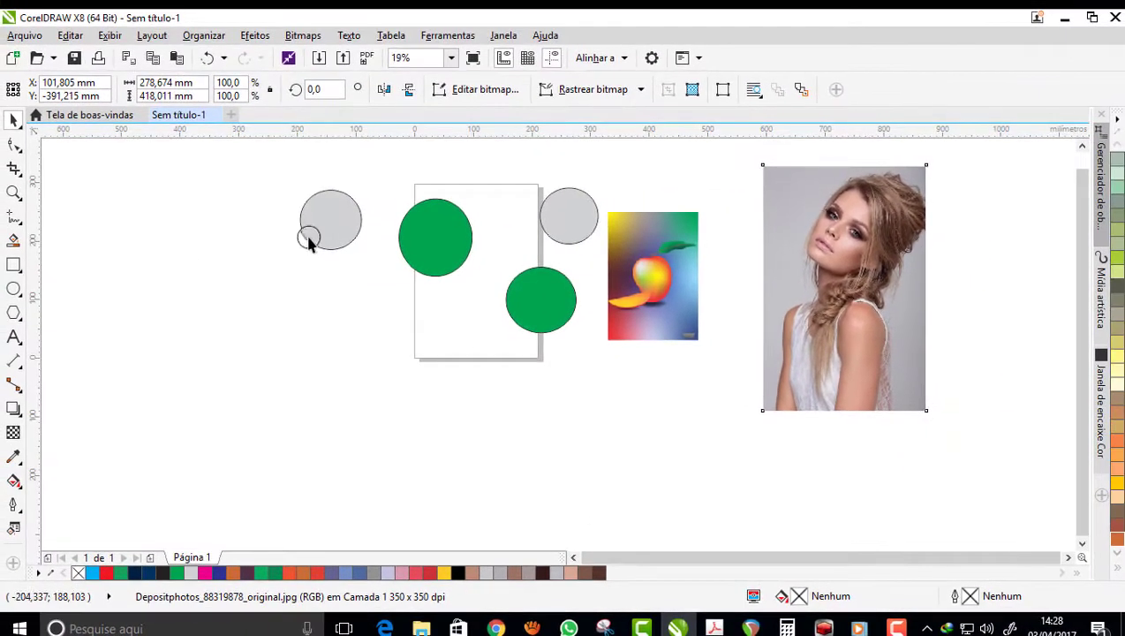
# Step: Fill the lower green circle pale yellow and the upper green circle khaki
pyautogui.click(311, 237)
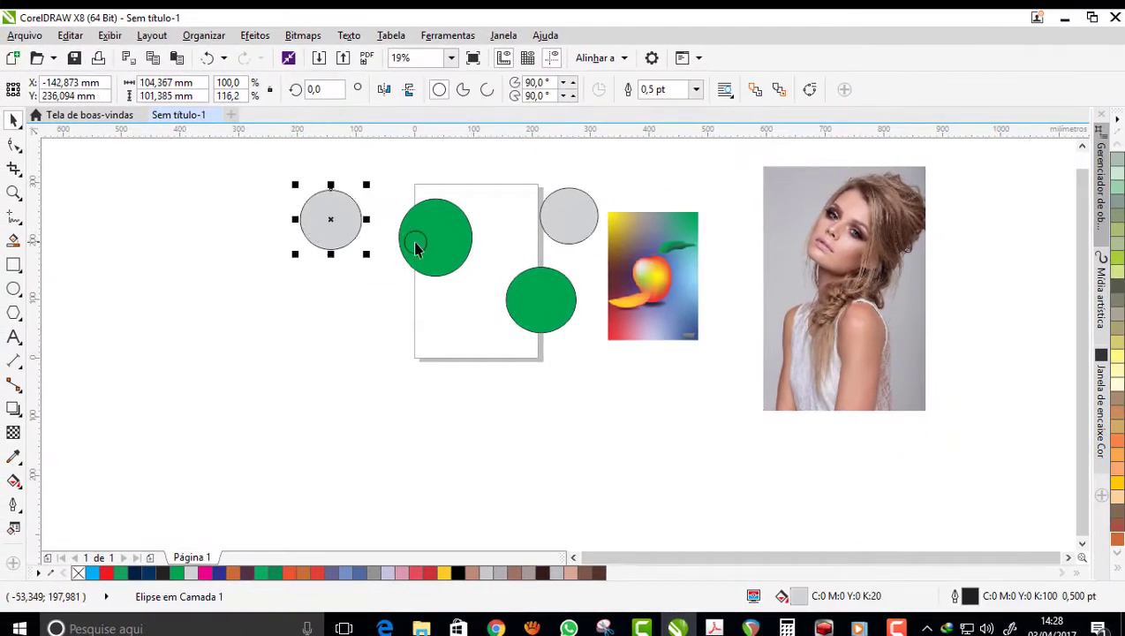
pyautogui.click(415, 248)
pyautogui.keyDown('shift'); pyautogui.click(572, 230); pyautogui.keyUp('shift')
pyautogui.click(551, 325)
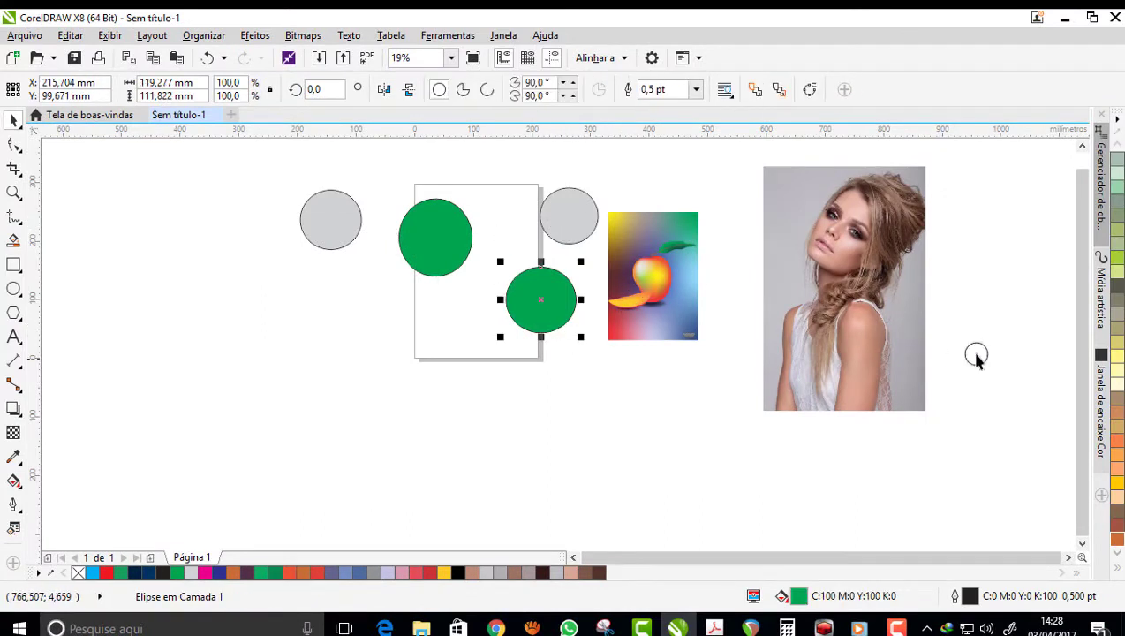
pyautogui.click(1114, 355)
pyautogui.click(461, 225)
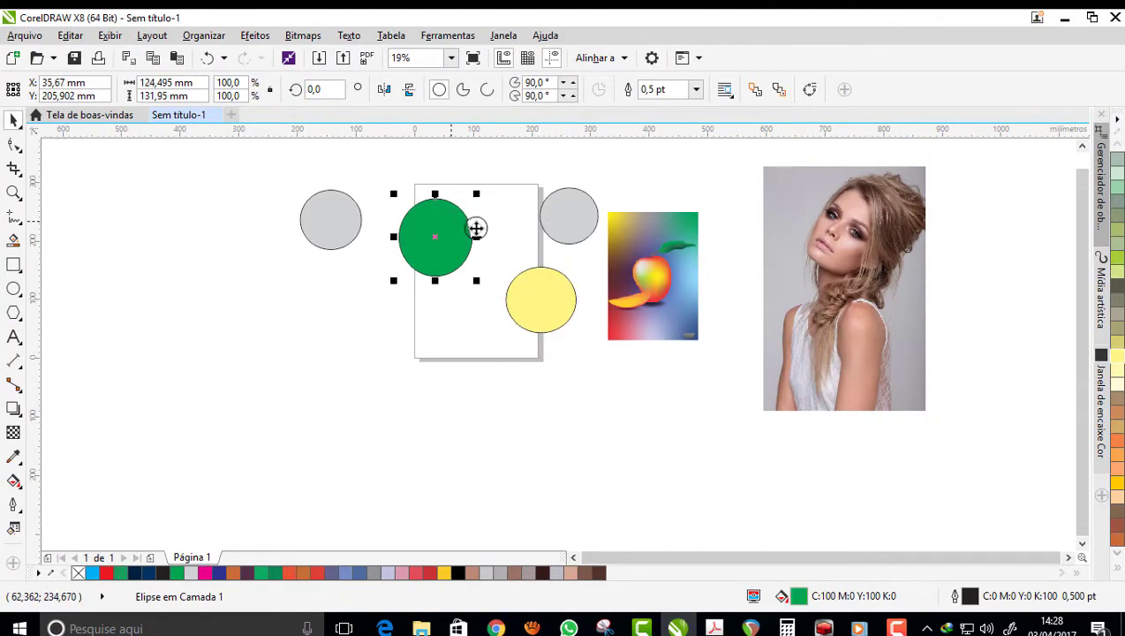
pyautogui.click(1105, 349)
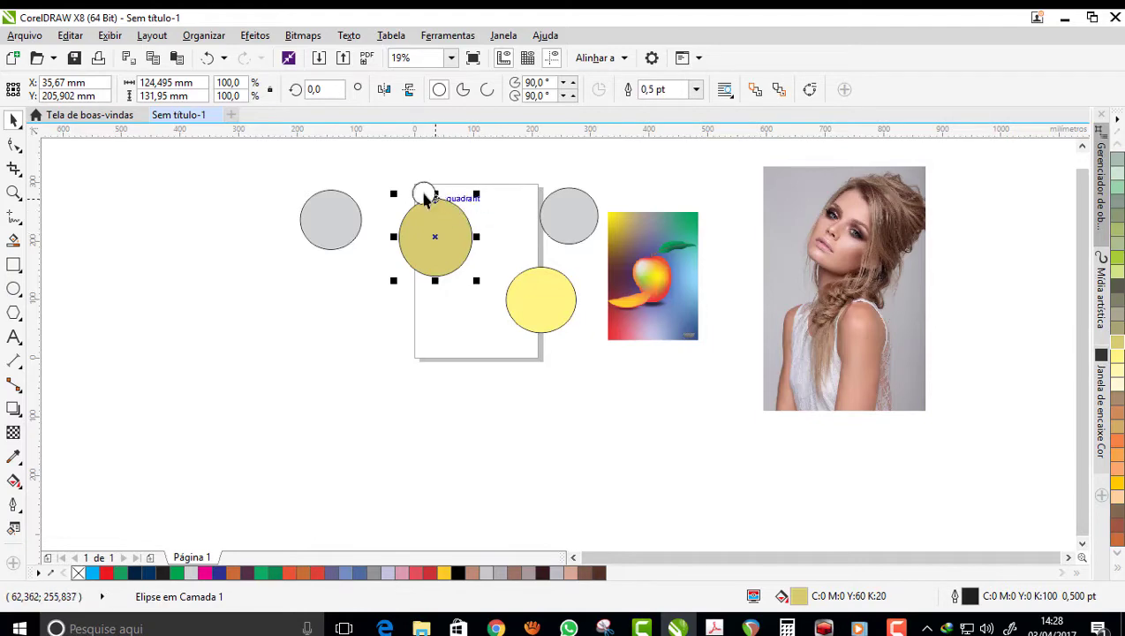
# Step: Select all five objects and add 15 colours per bitmap from the selection to the palette
pyautogui.moveTo(367, 155); pyautogui.dragTo(974, 461)
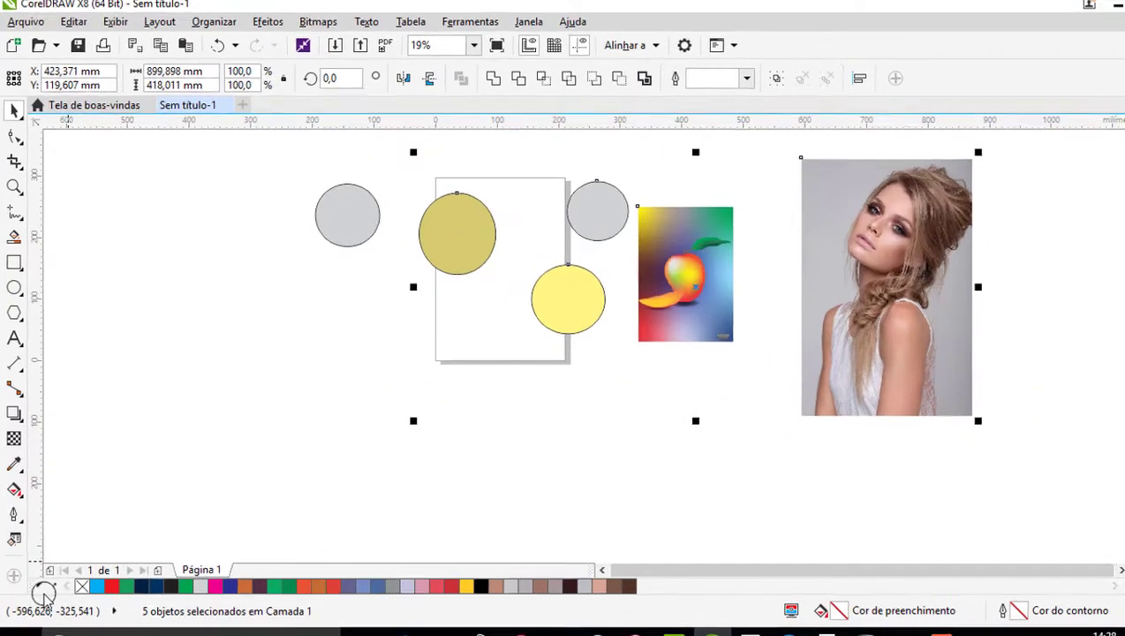
pyautogui.rightClick(34, 572)
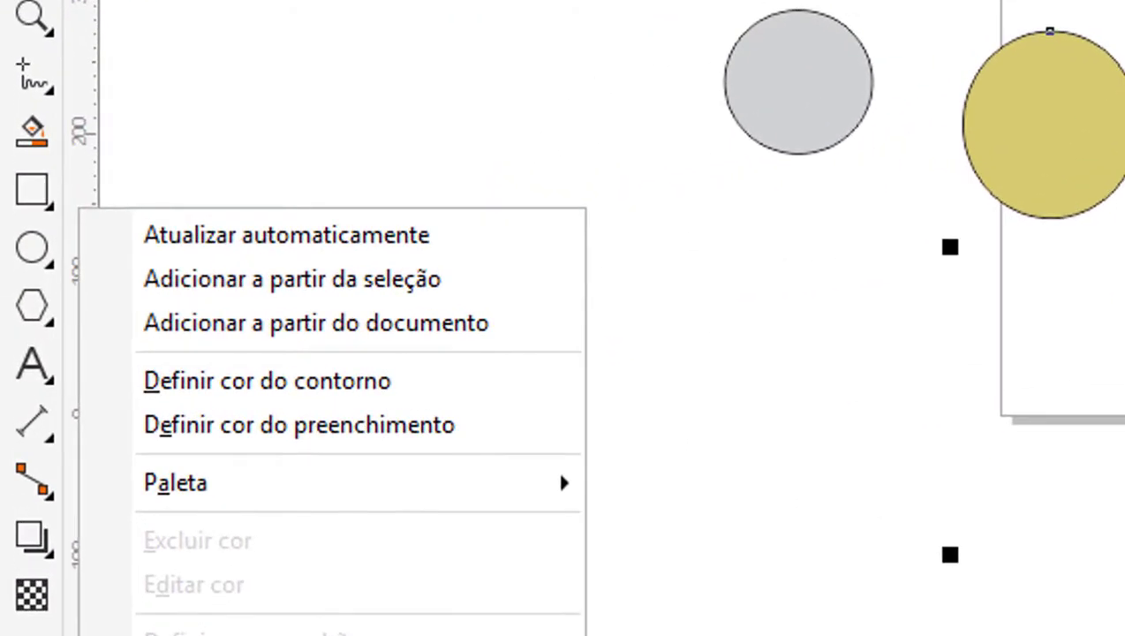
pyautogui.click(346, 281)
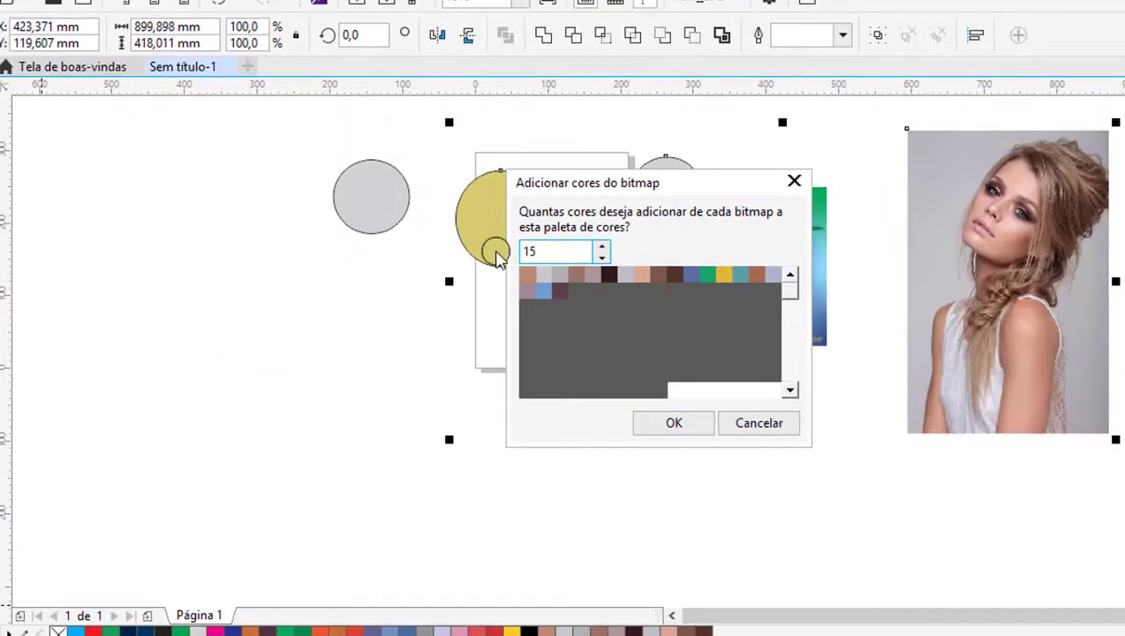
pyautogui.click(690, 422)
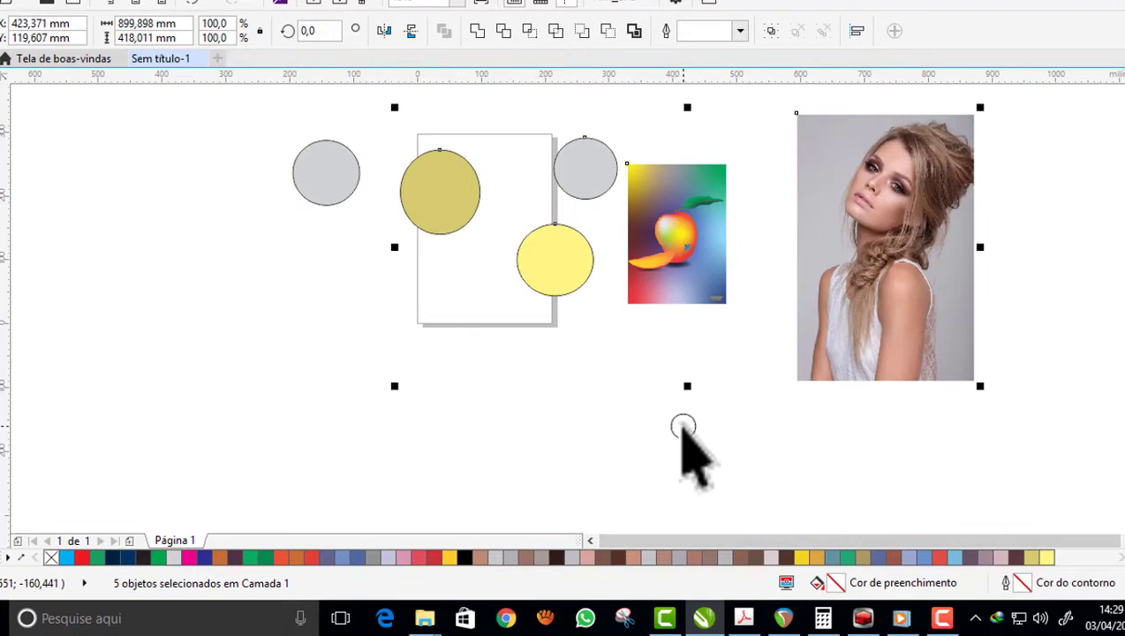
# Step: Give the far-left grey circle an orange-red fill of C4 M89 Y100 K0, kept in the document palette
pyautogui.click(326, 167)
pyautogui.scroll(2, 658, 134)
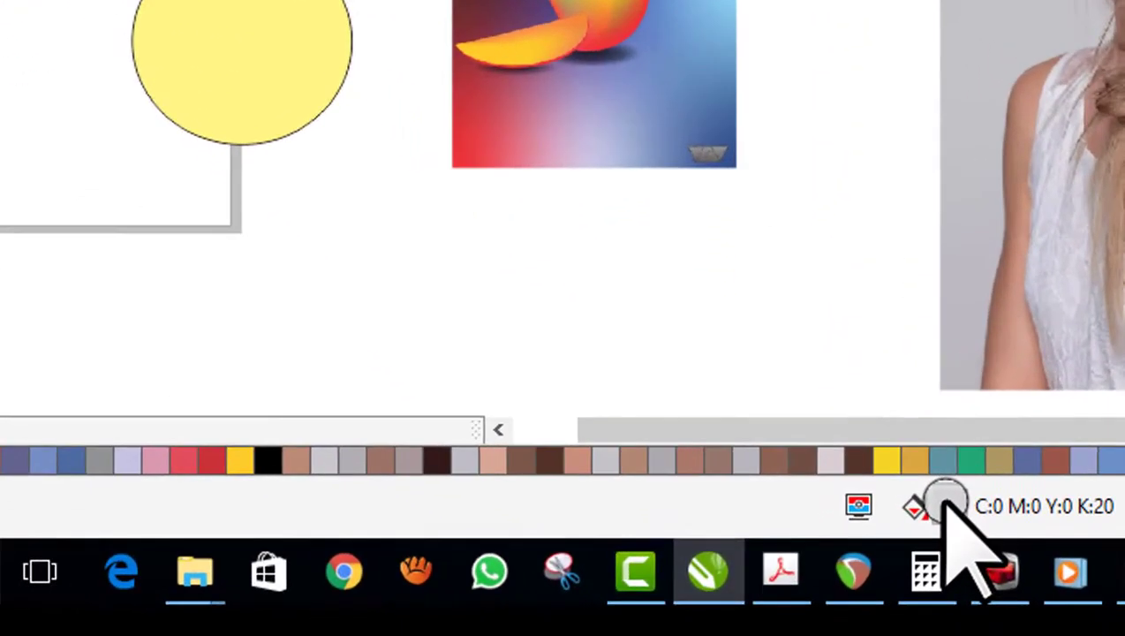
pyautogui.doubleClick(943, 505)
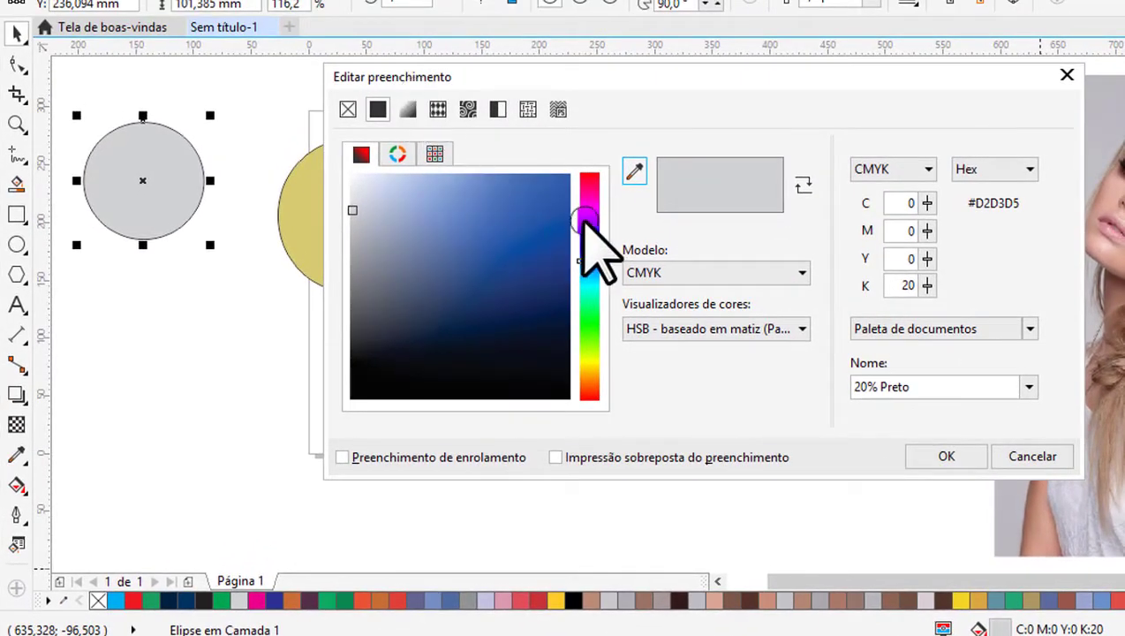
pyautogui.moveTo(588, 235)
pyautogui.mouseDown()
pyautogui.moveTo(588, 272)
pyautogui.moveTo(538, 347)
pyautogui.mouseUp()
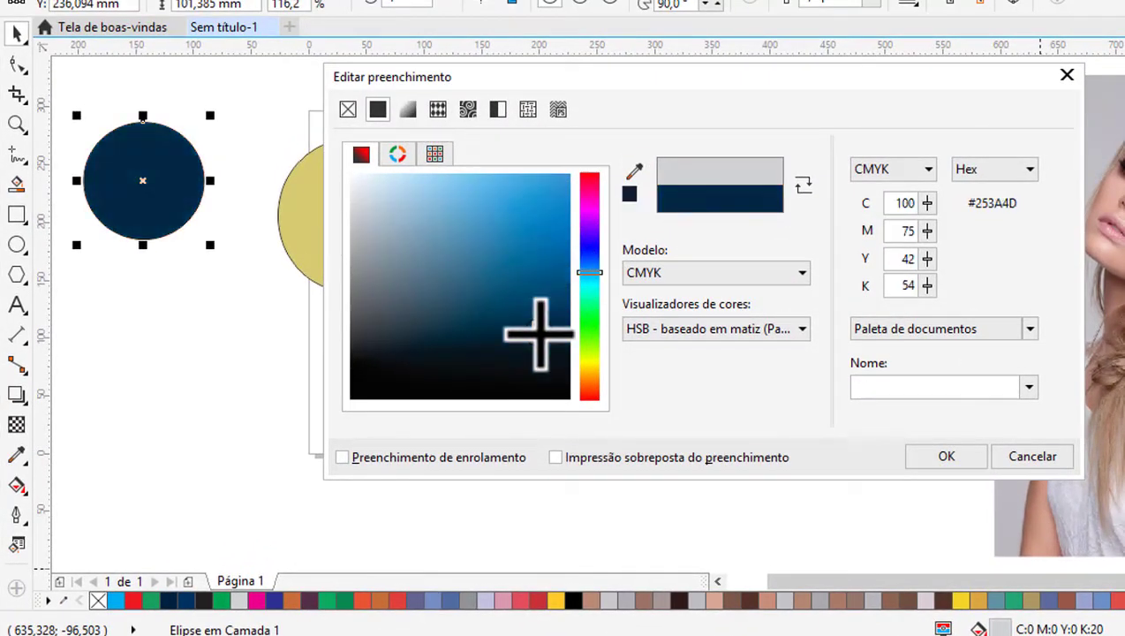
pyautogui.moveTo(584, 268); pyautogui.dragTo(588, 387)
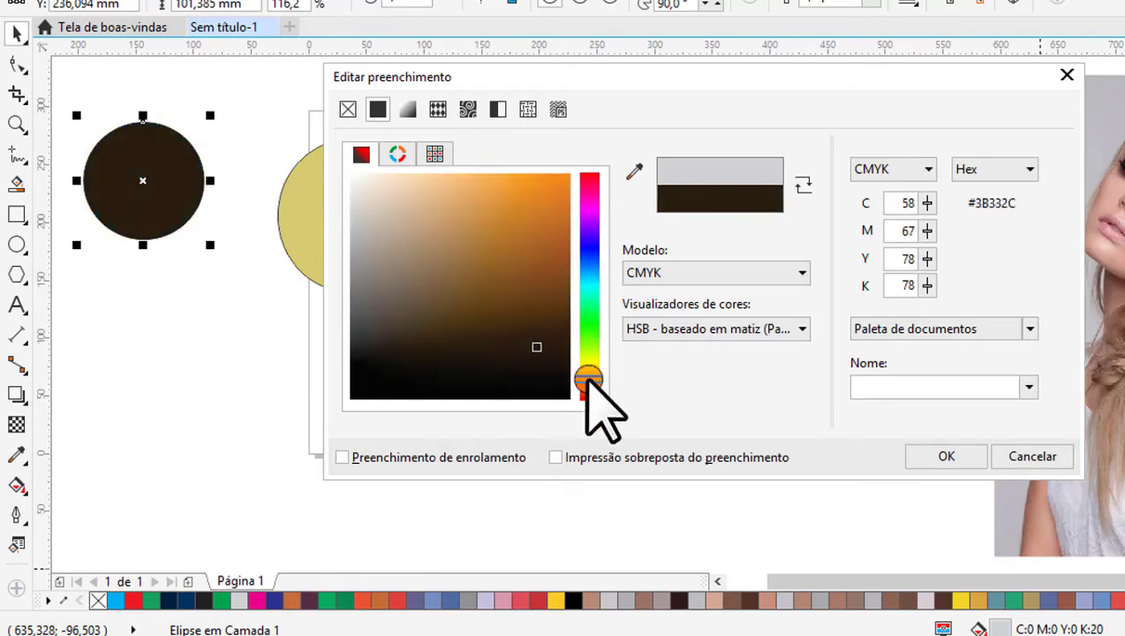
pyautogui.moveTo(557, 346); pyautogui.dragTo(565, 192)
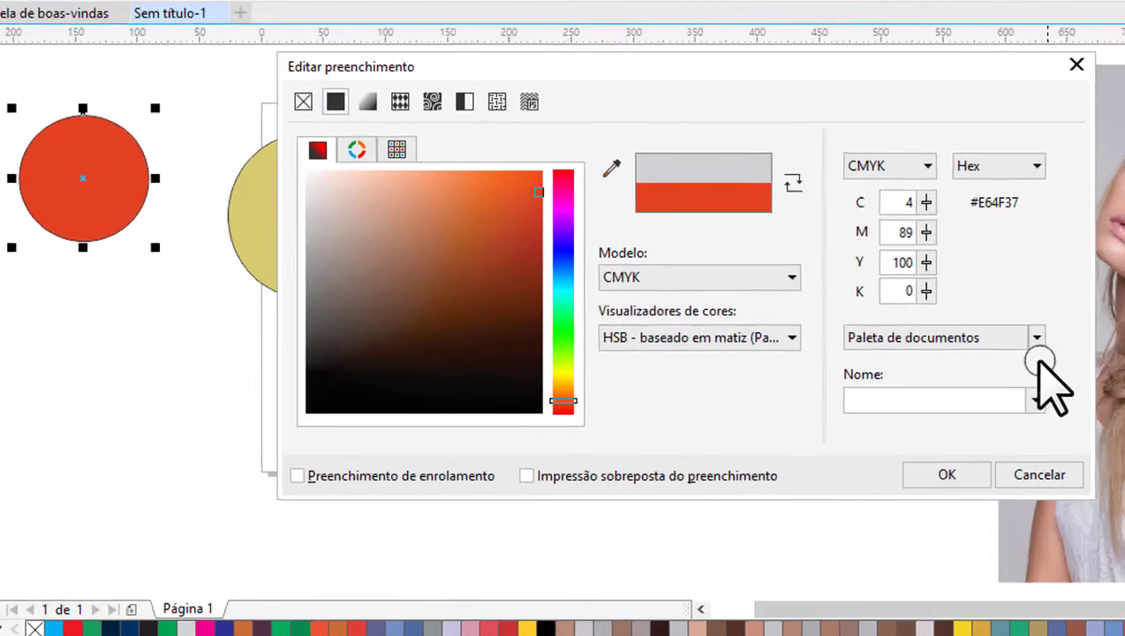
pyautogui.click(1030, 329)
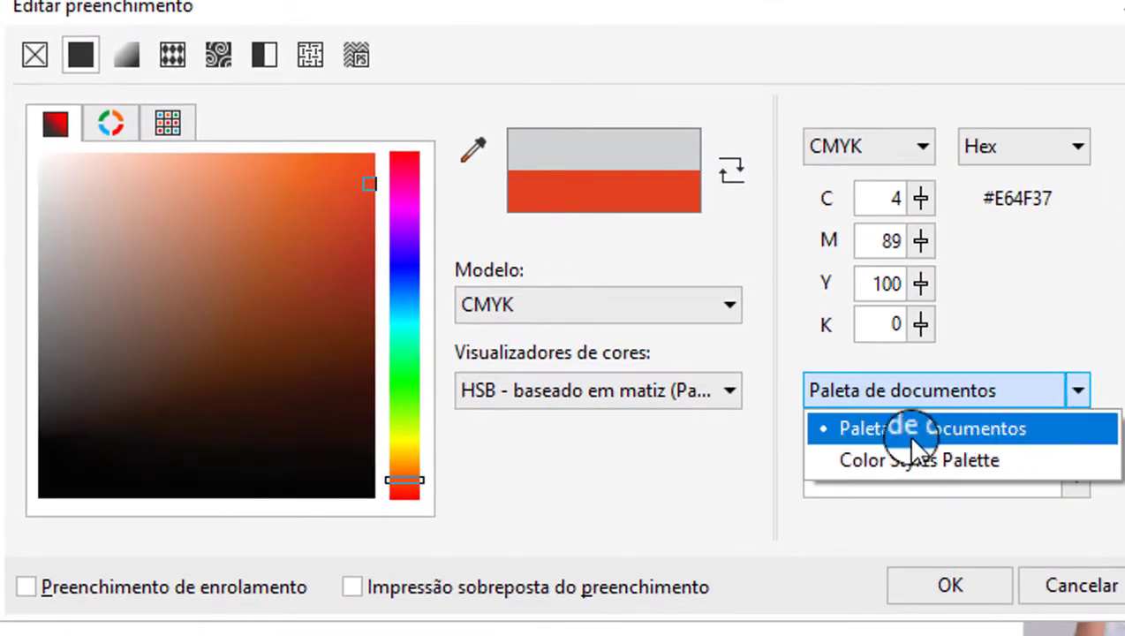
pyautogui.click(932, 422)
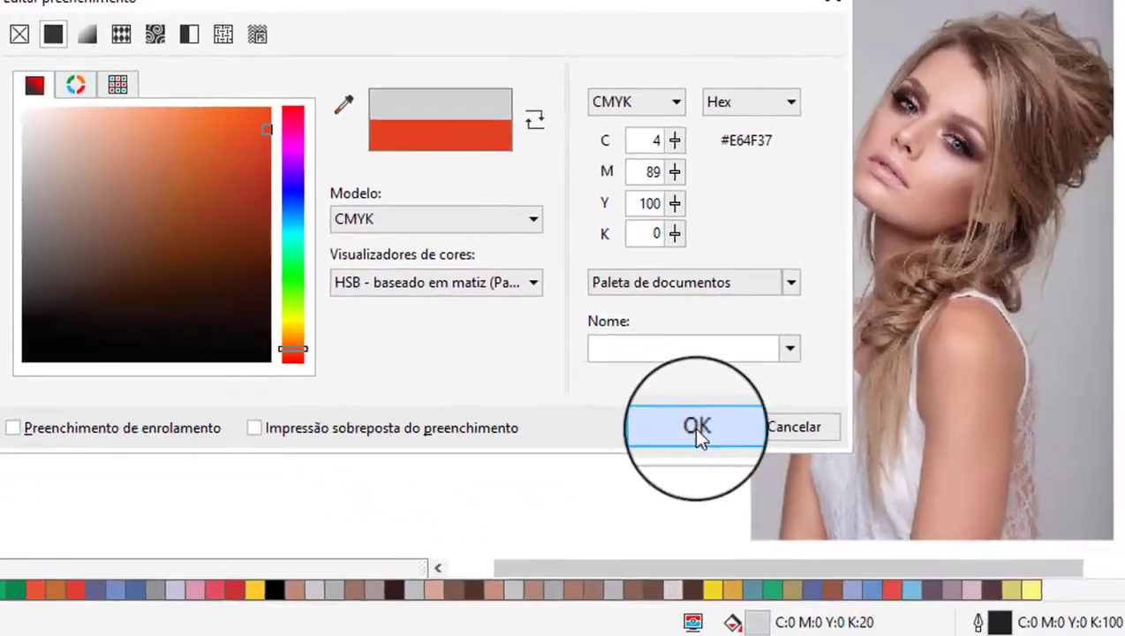
pyautogui.click(943, 590)
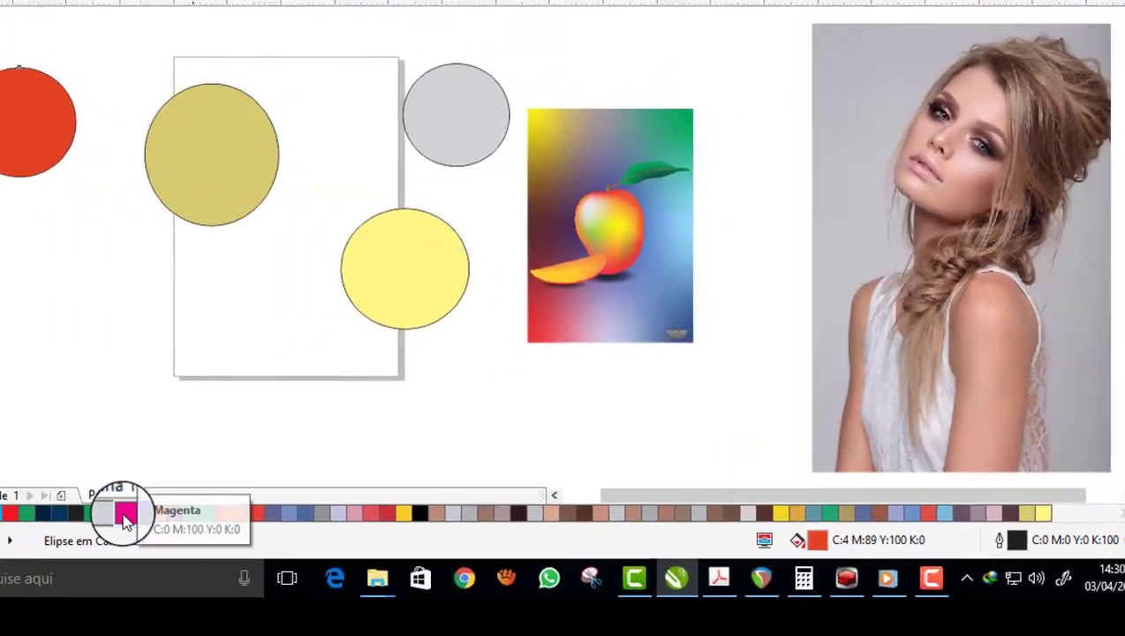
# Step: Fill the far-left circle with the deep magenta shade C32 M100 Y43 K16 from the magenta swatch pop-up
pyautogui.click(167, 505)
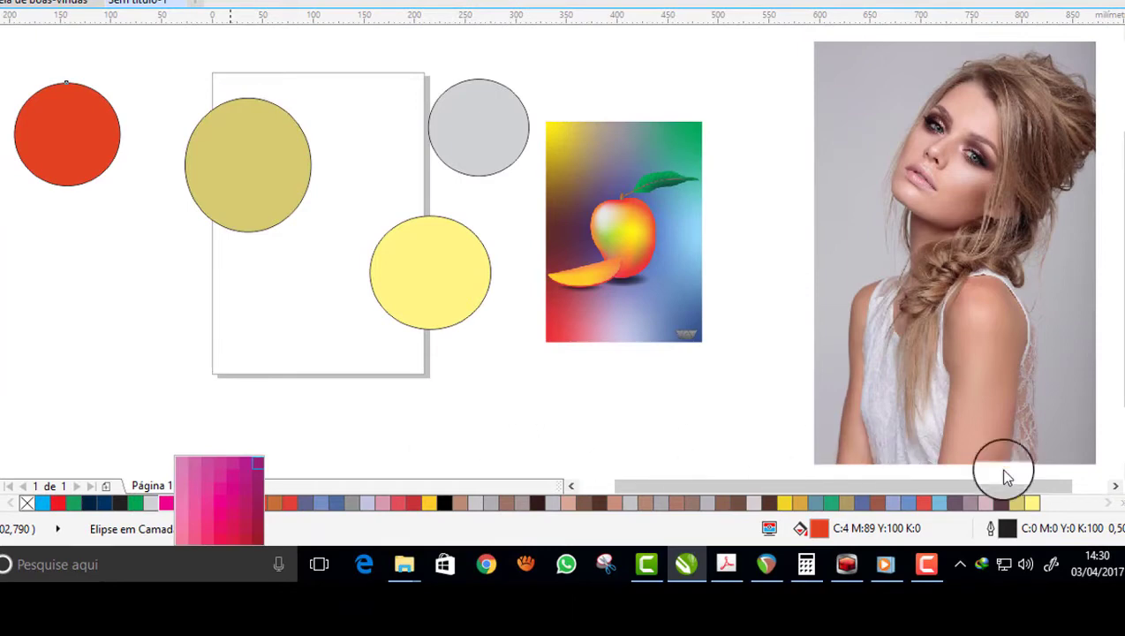
pyautogui.click(1006, 502)
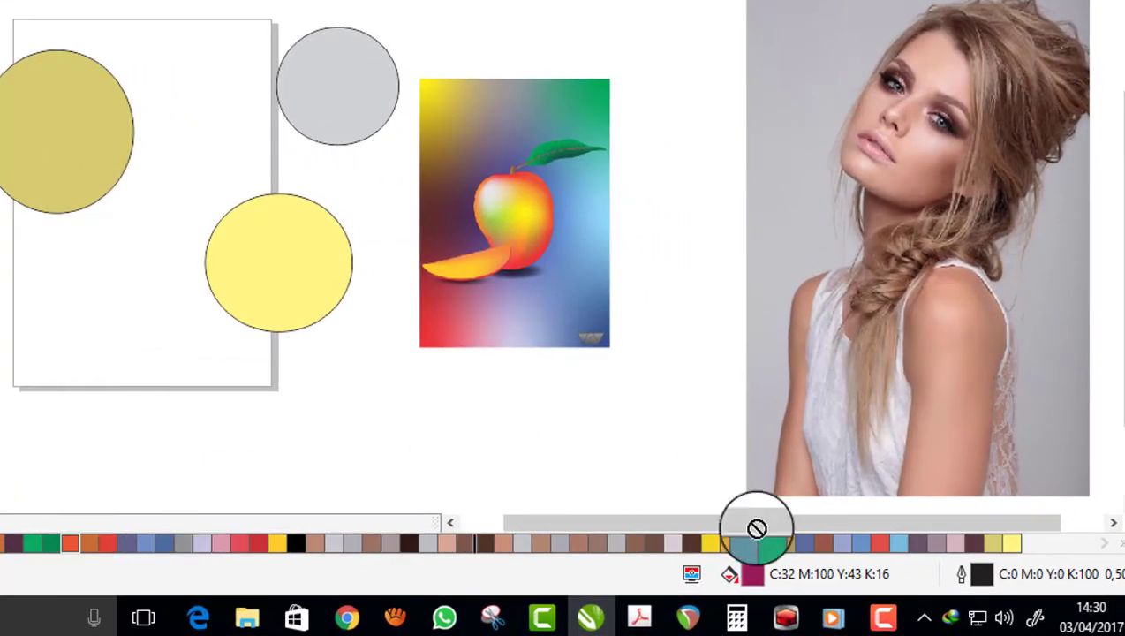
pyautogui.moveTo(757, 528)
pyautogui.mouseDown()
pyautogui.moveTo(1028, 546)
pyautogui.moveTo(856, 541)
pyautogui.moveTo(1035, 558)
pyautogui.moveTo(979, 540)
pyautogui.moveTo(30, 542)
pyautogui.moveTo(202, 544)
pyautogui.mouseUp()
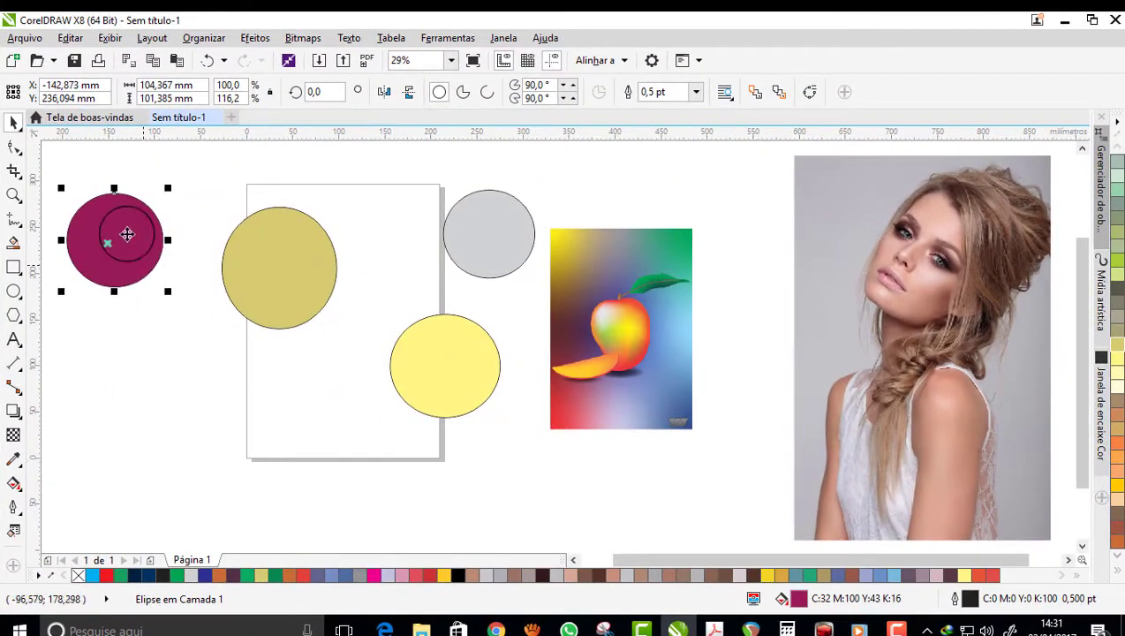
# Step: Open the Arte cd drawing and accept the suggested substitutes for its missing fonts
pyautogui.click(25, 38)
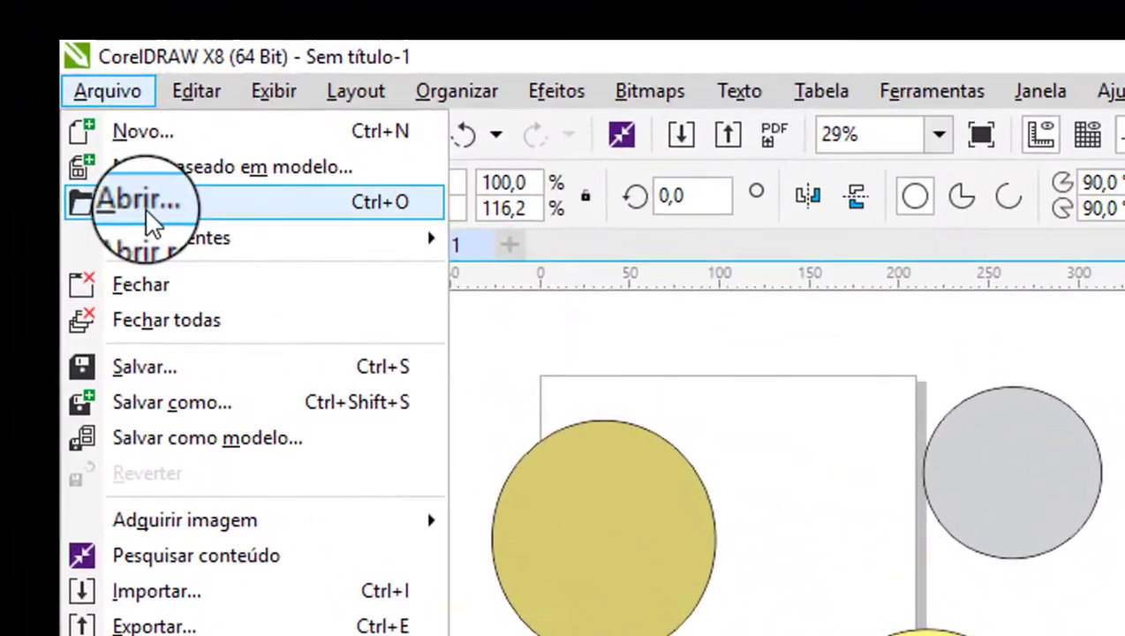
pyautogui.click(150, 212)
pyautogui.scroll(-2, 333, 239)
pyautogui.scroll(-2, 333, 237)
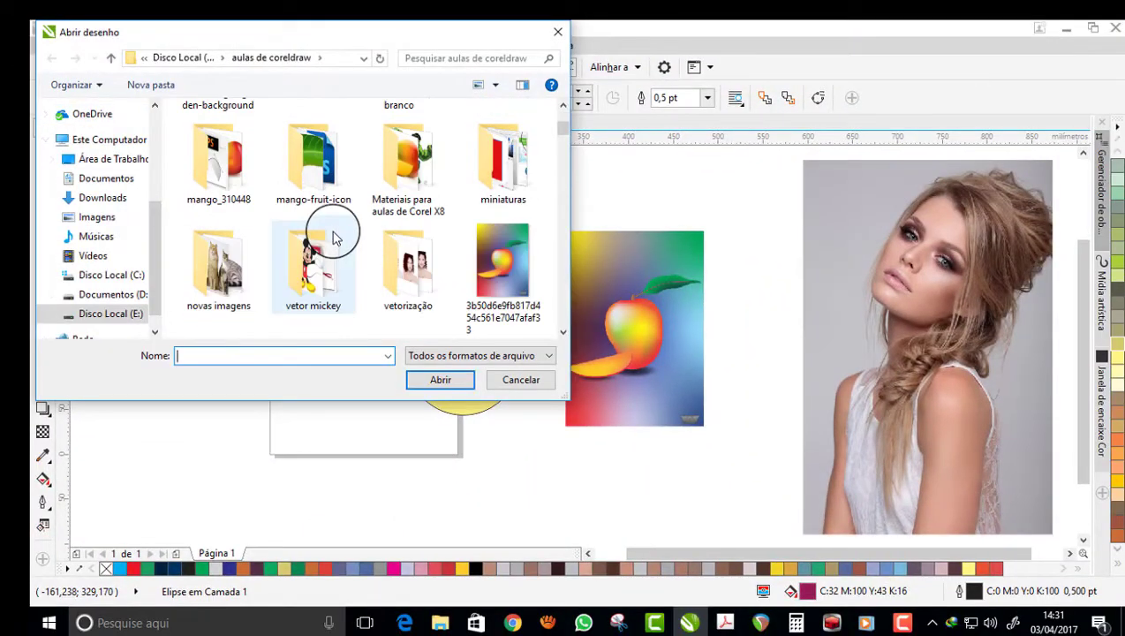
pyautogui.scroll(-2, 333, 238)
pyautogui.scroll(-3, 352, 219)
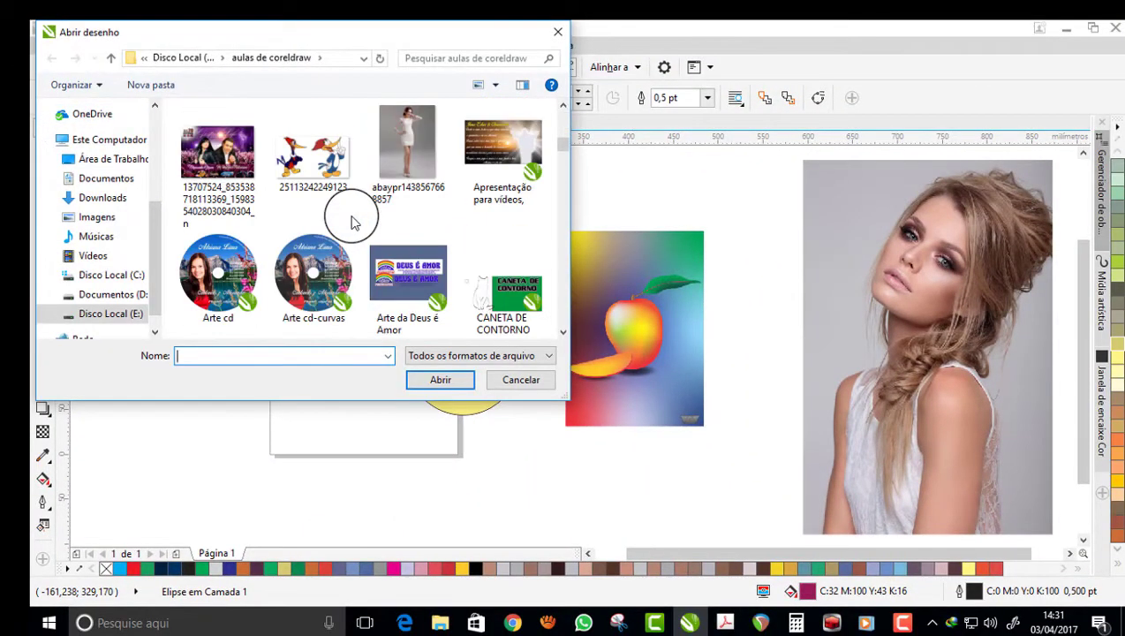
pyautogui.click(232, 265)
pyautogui.click(441, 422)
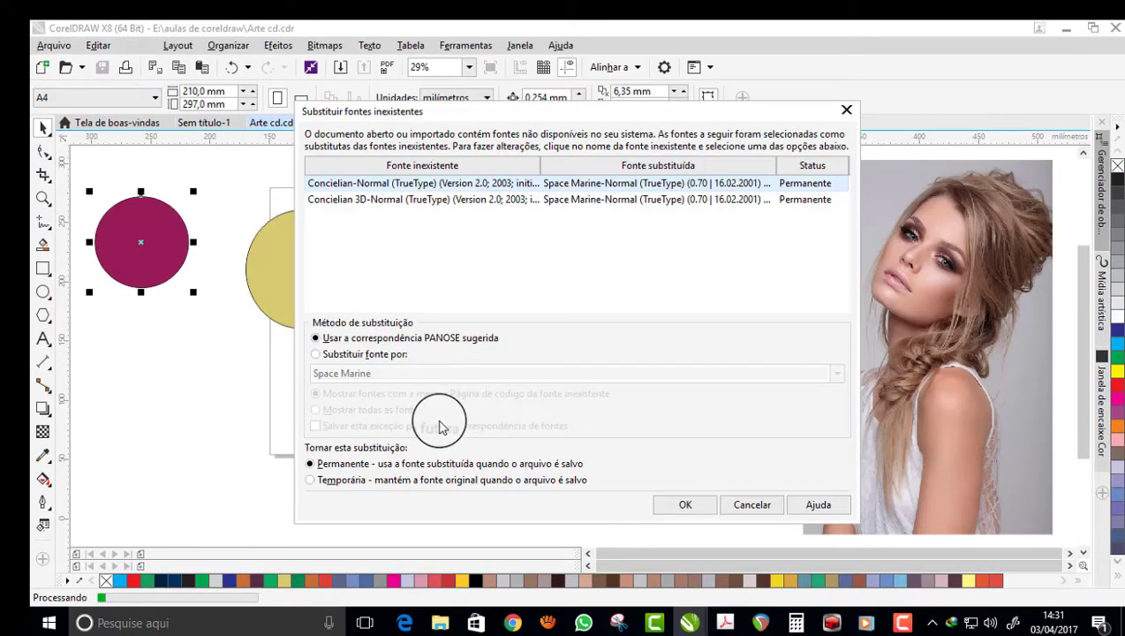
pyautogui.click(689, 503)
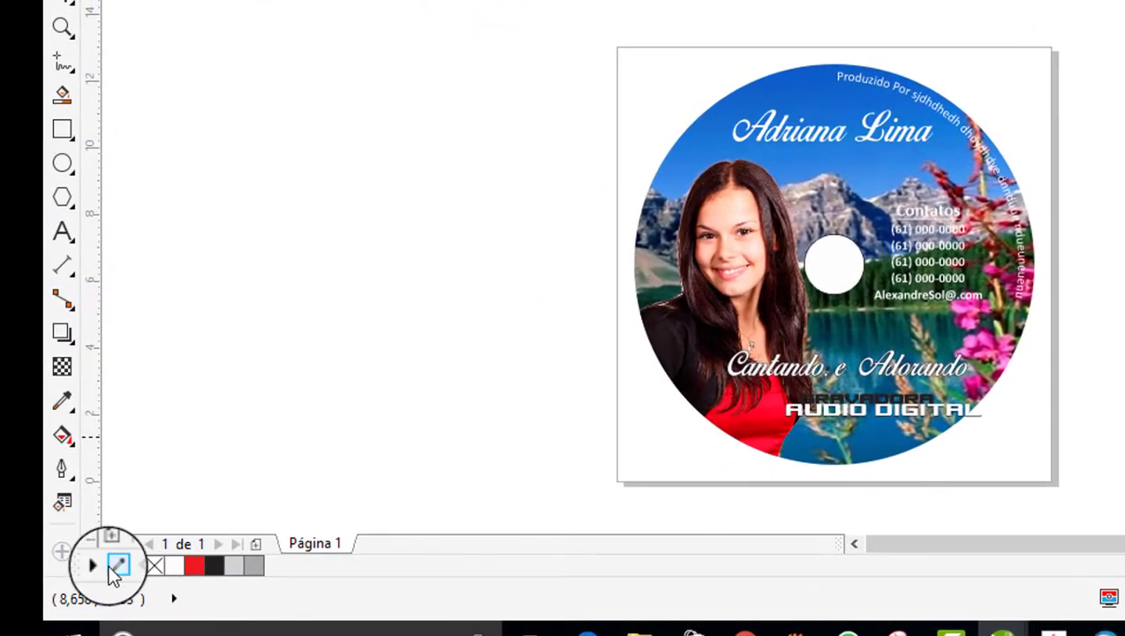
# Step: Add the document's colours to the document palette, 15 per bitmap, and dismiss the defaults prompt
pyautogui.click(94, 565)
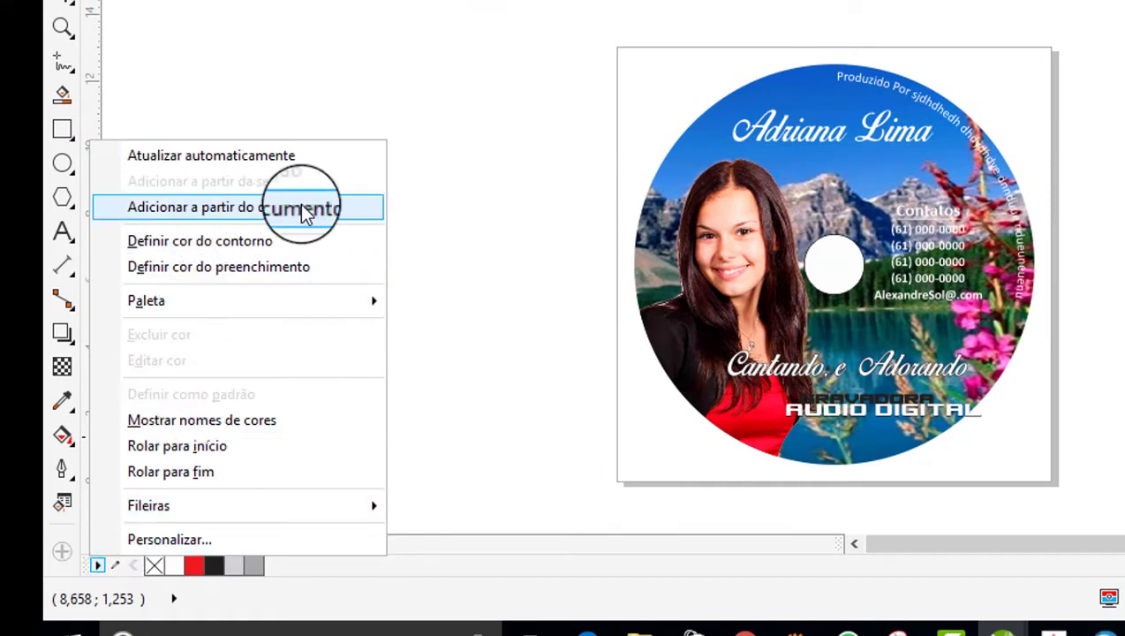
pyautogui.click(248, 205)
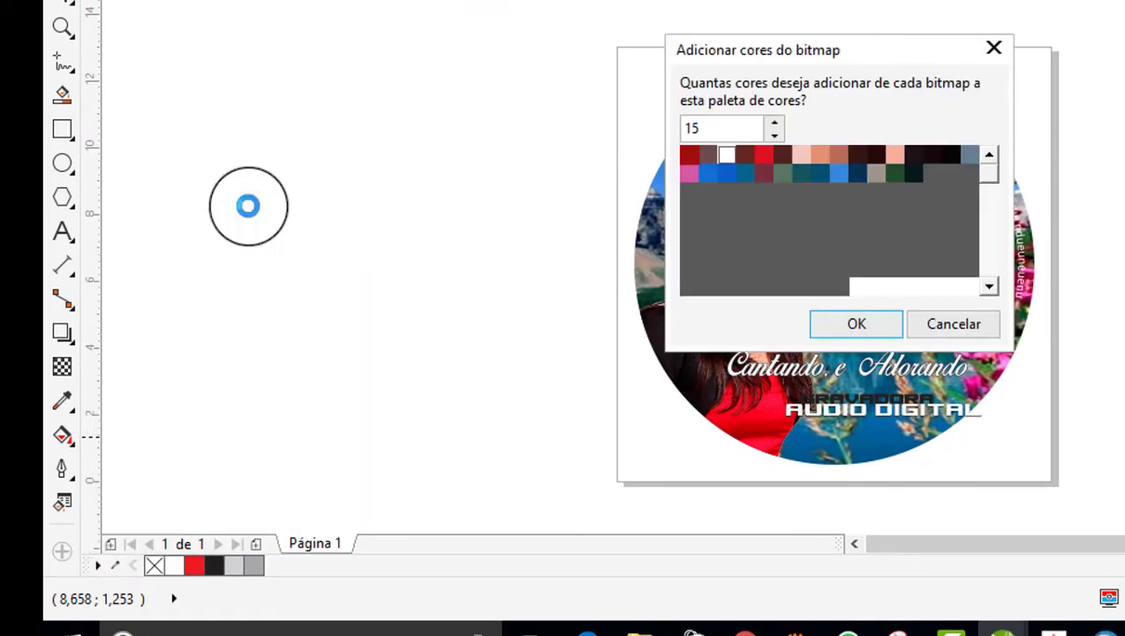
pyautogui.click(856, 325)
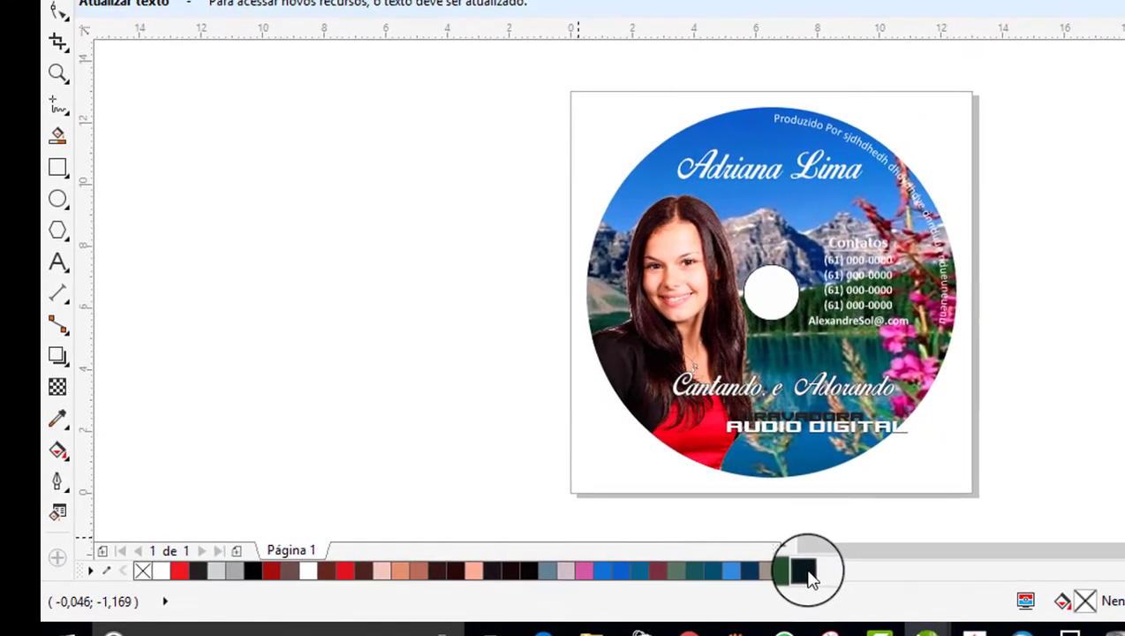
pyautogui.click(877, 572)
pyautogui.click(802, 362)
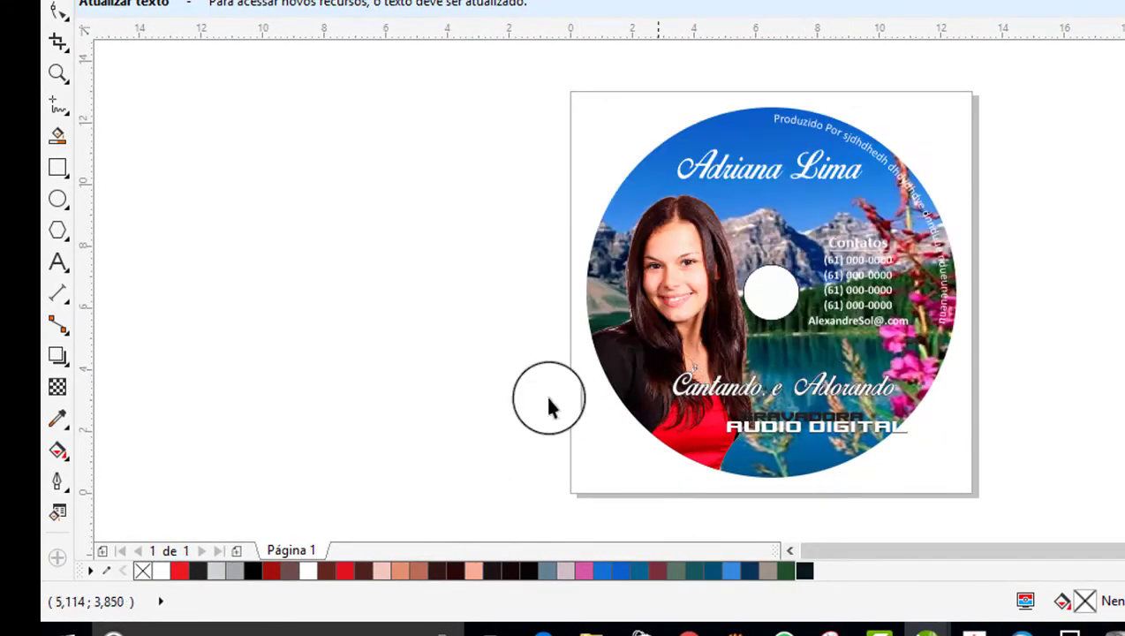
# Step: Choose Excluir cor from the document palette's options to delete a colour
pyautogui.click(90, 571)
pyautogui.click(92, 572)
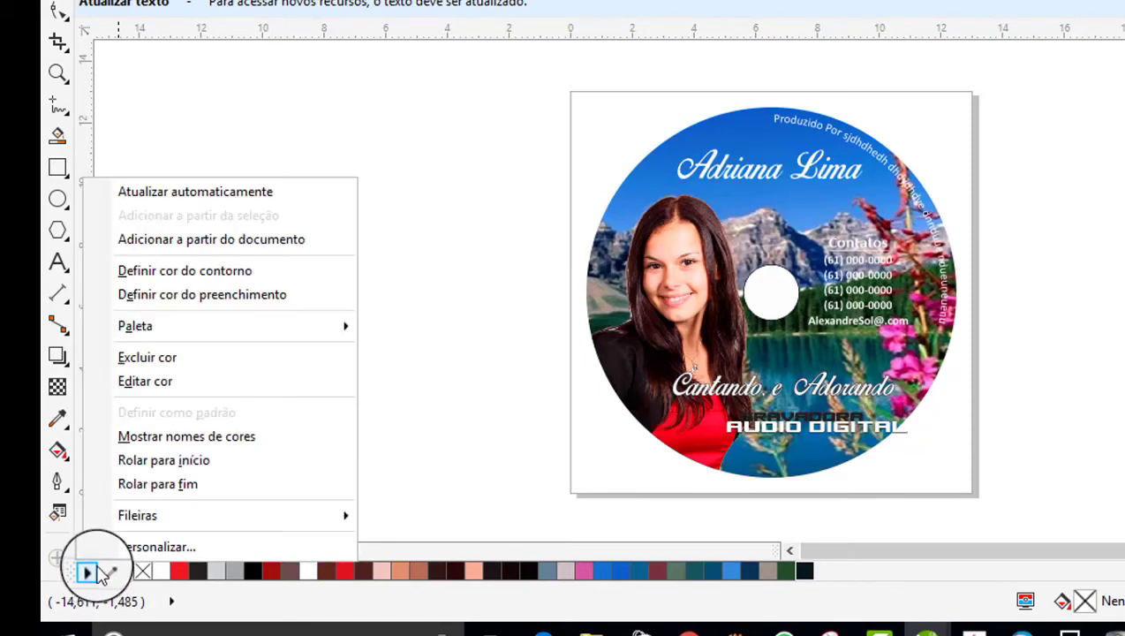
pyautogui.click(87, 571)
pyautogui.click(87, 571)
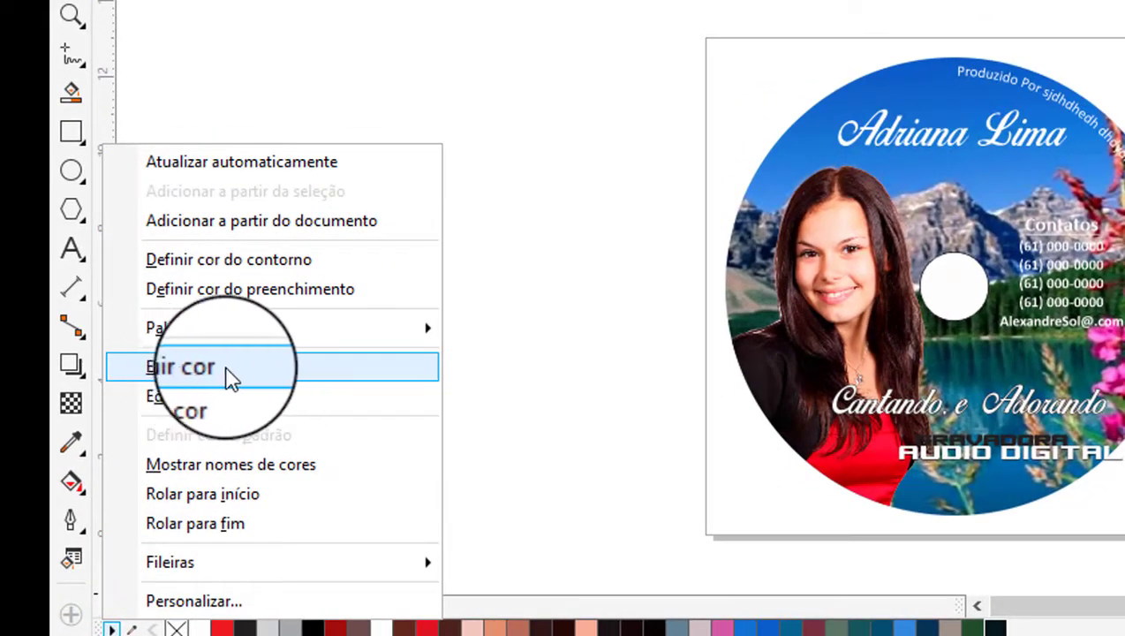
pyautogui.click(251, 377)
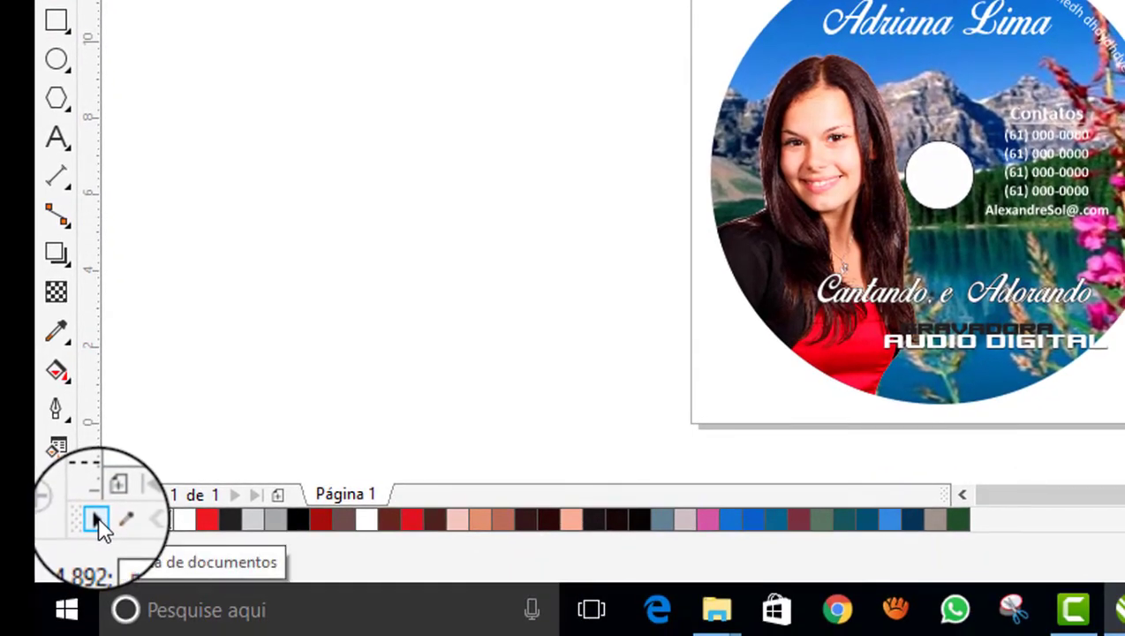
# Step: Reset the document palette with Redefinir paleta and refill it with 0 bitmap colours
pyautogui.click(97, 520)
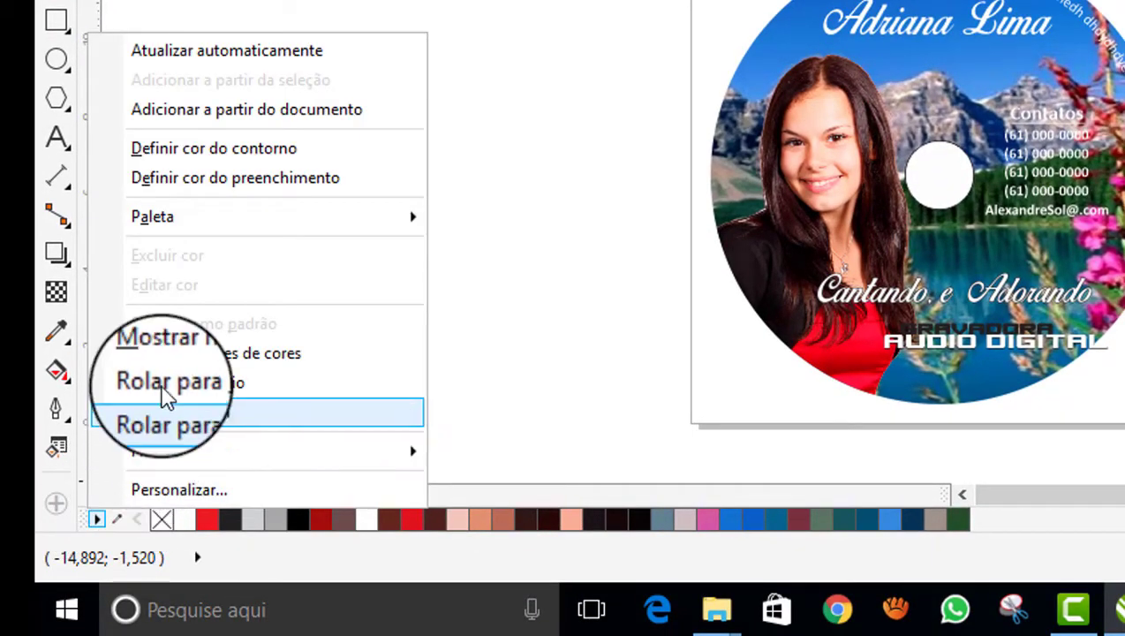
pyautogui.moveTo(256, 216)
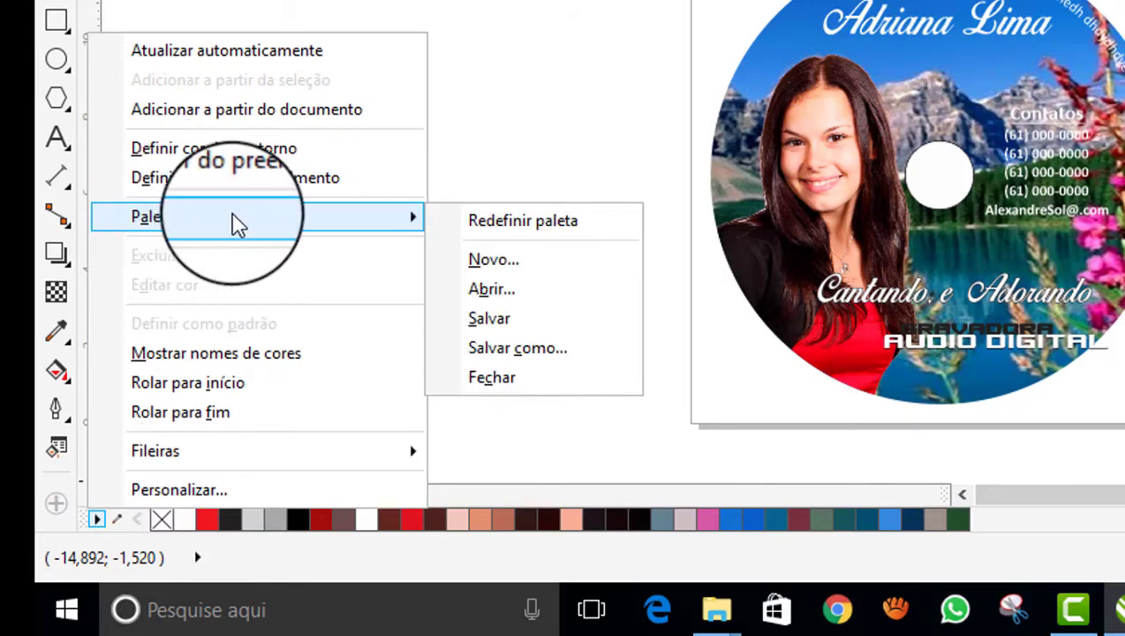
pyautogui.click(544, 230)
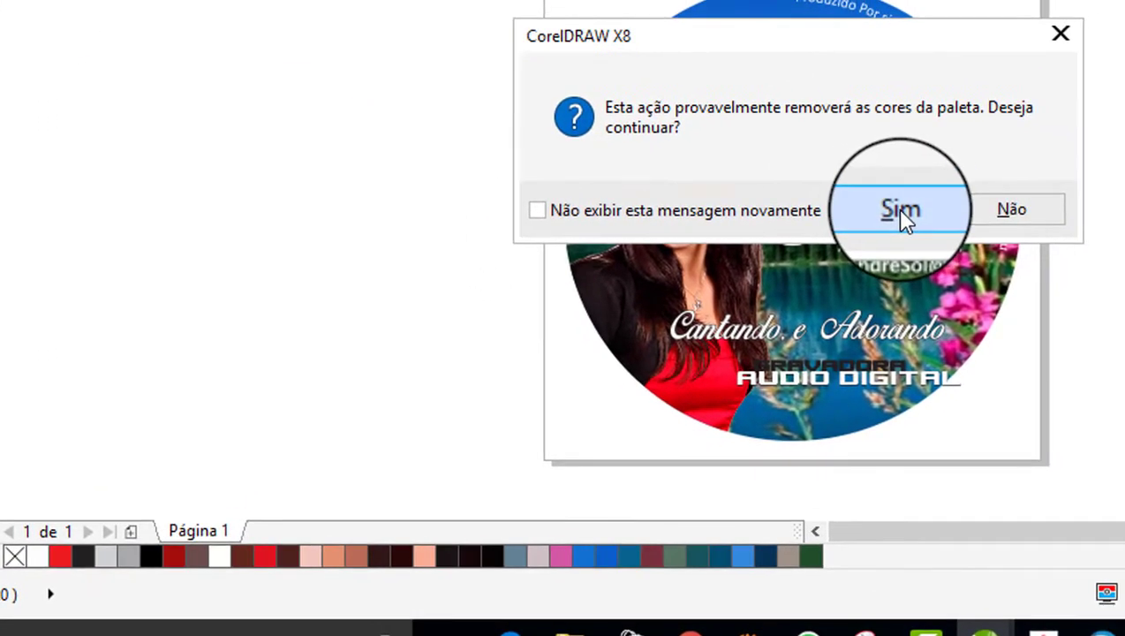
pyautogui.click(898, 208)
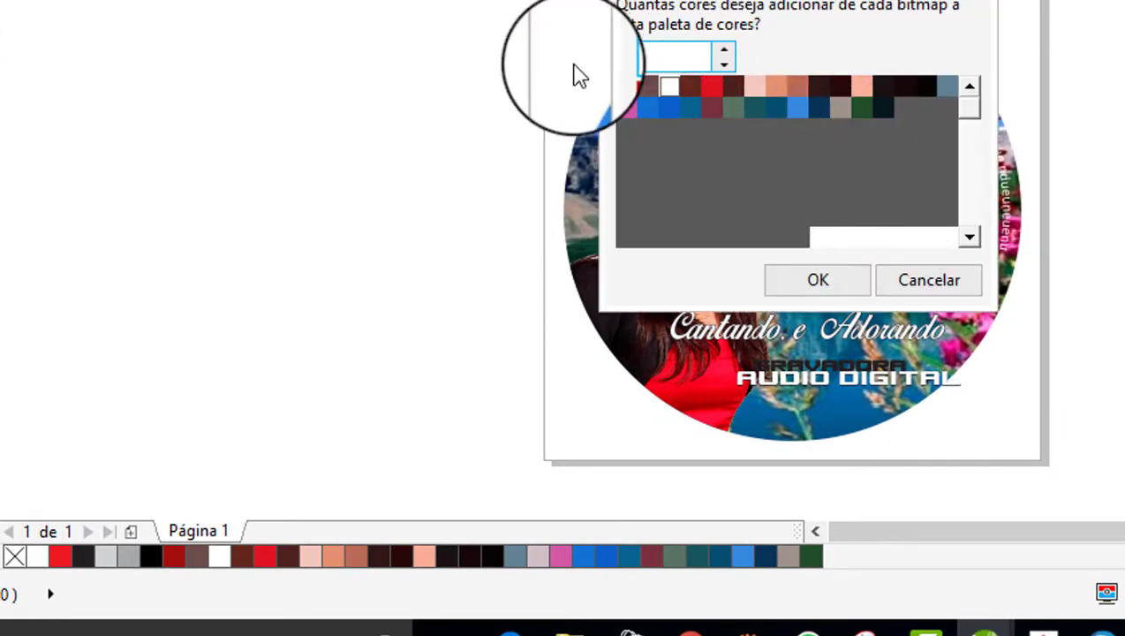
pyautogui.write('0')
pyautogui.click(834, 279)
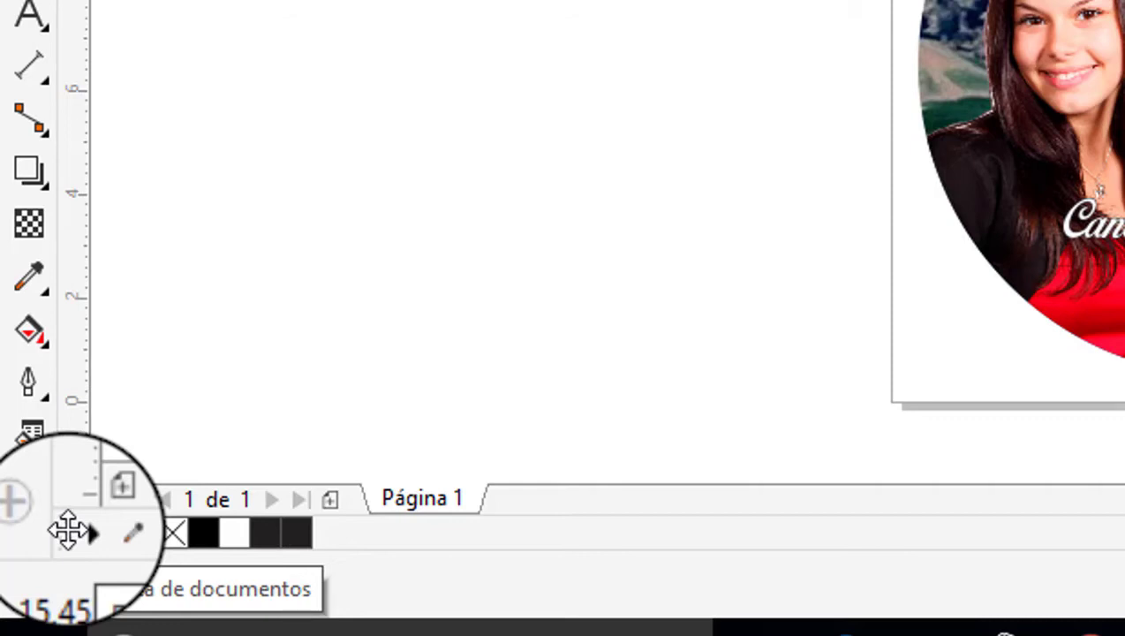
# Step: Undock the Paleta de documentos, reposition it, and dock it back along the bottom edge
pyautogui.moveTo(68, 530)
pyautogui.mouseDown()
pyautogui.moveTo(161, 204)
pyautogui.moveTo(157, 177)
pyautogui.mouseUp()
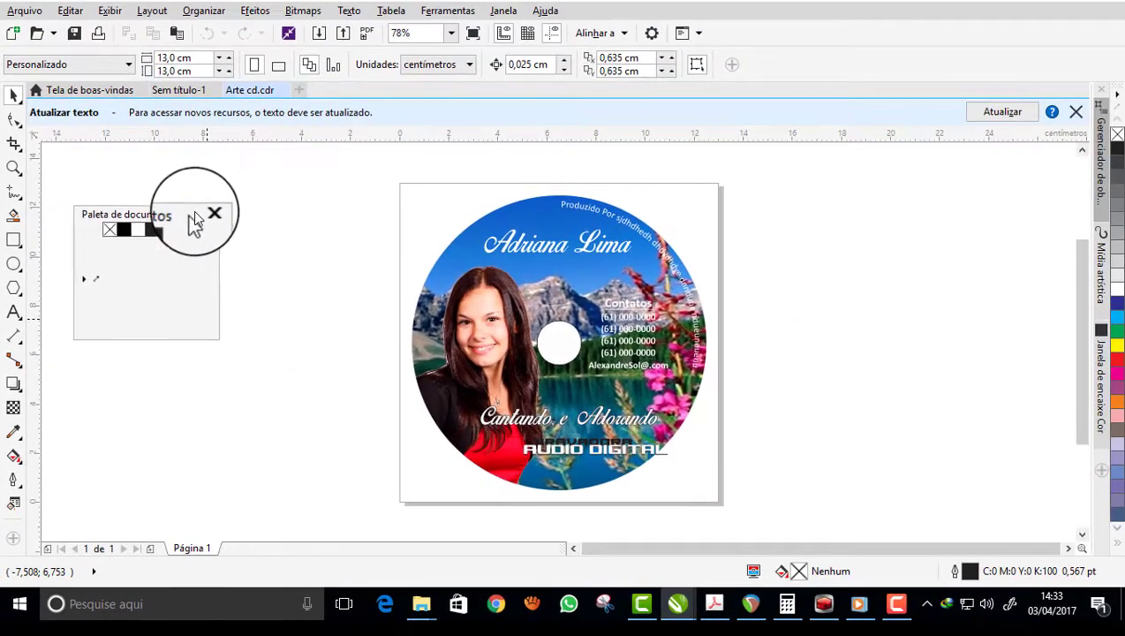
pyautogui.moveTo(196, 219)
pyautogui.mouseDown()
pyautogui.moveTo(371, 186)
pyautogui.moveTo(1072, 179)
pyautogui.mouseUp()
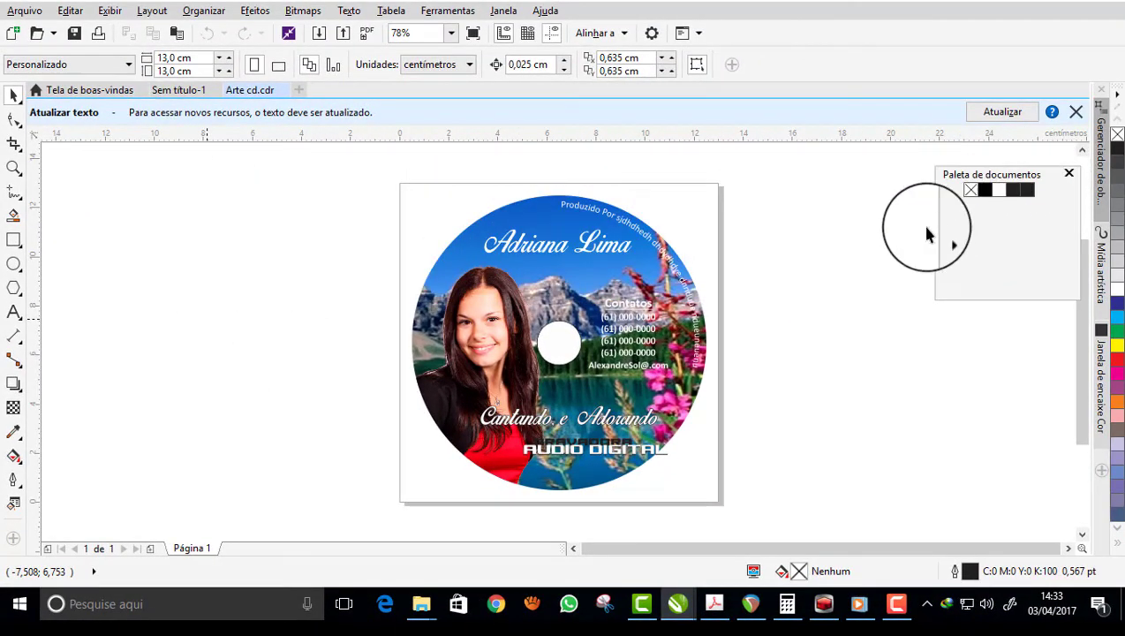
pyautogui.moveTo(935, 299); pyautogui.dragTo(938, 299)
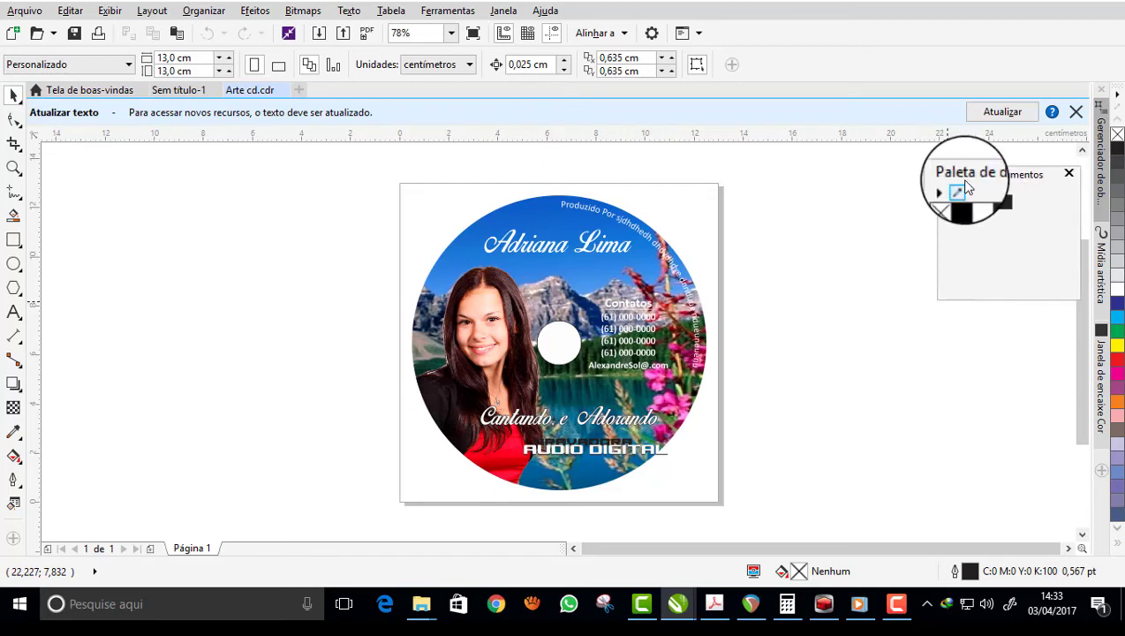
pyautogui.moveTo(967, 187)
pyautogui.mouseDown()
pyautogui.moveTo(1057, 194)
pyautogui.moveTo(26, 168)
pyautogui.mouseUp()
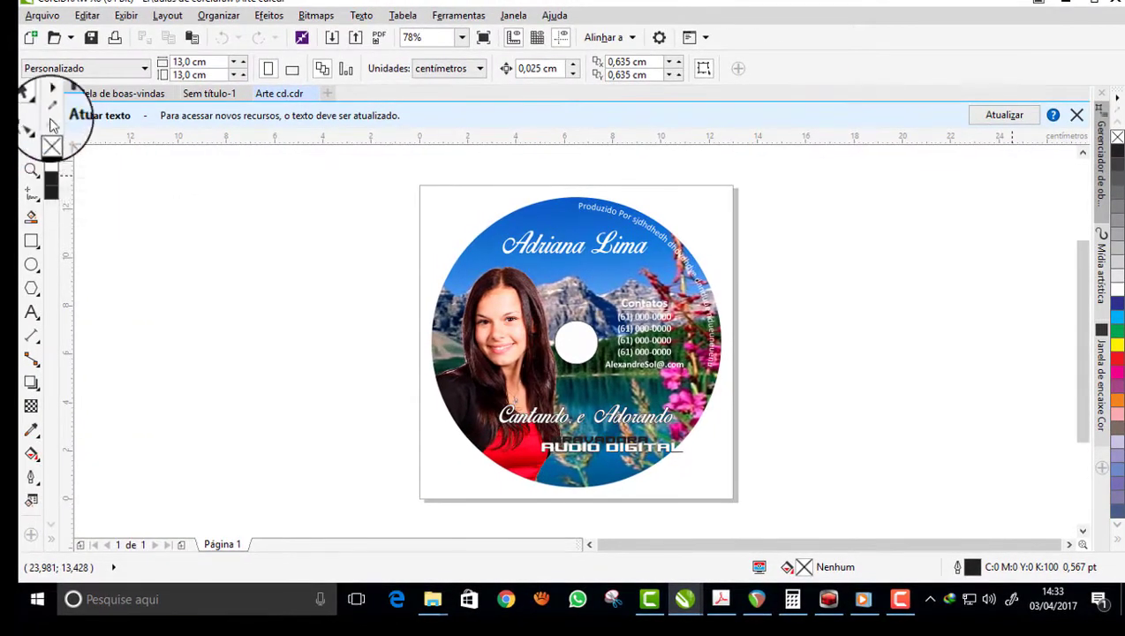
pyautogui.moveTo(52, 98); pyautogui.dragTo(48, 94)
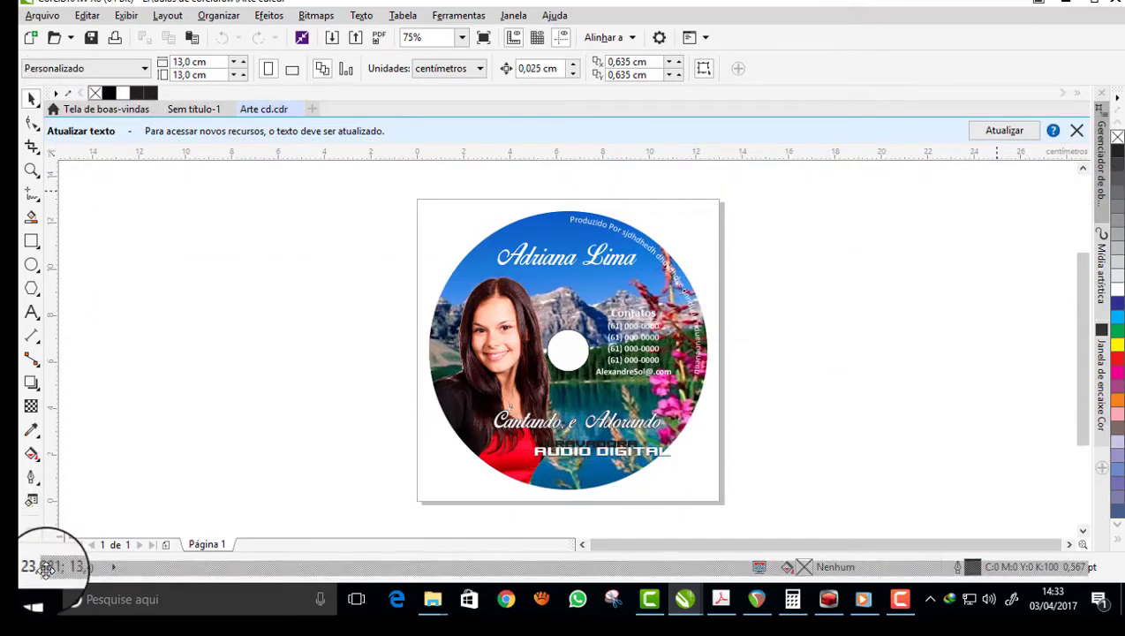
pyautogui.moveTo(45, 567); pyautogui.dragTo(54, 547)
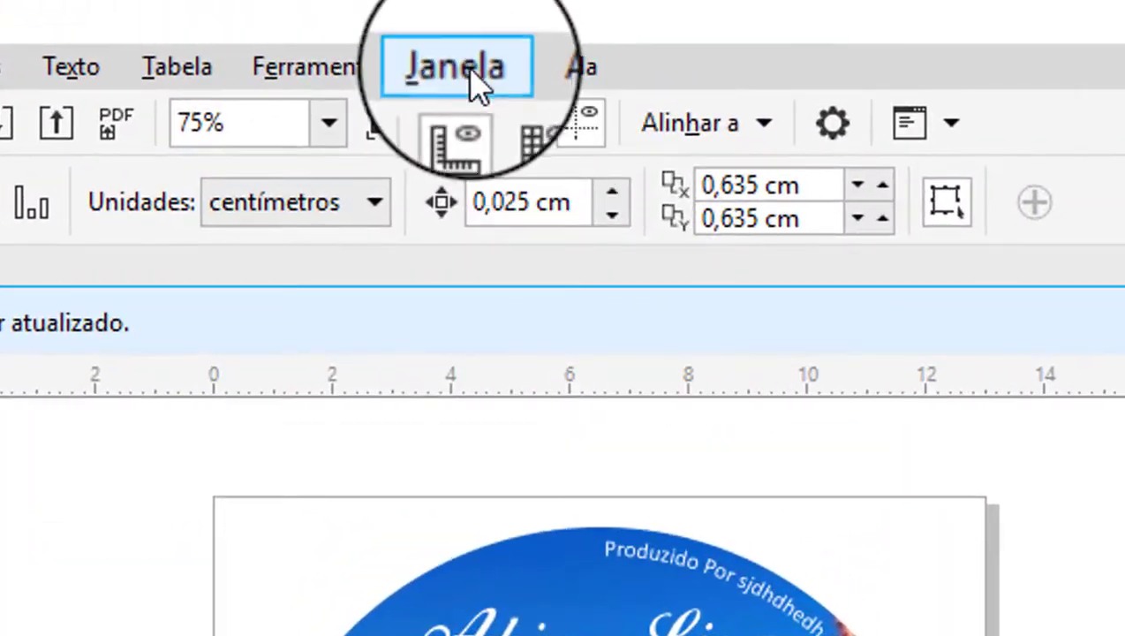
# Step: Toggle Paleta de documentos off and back on under Janela > Paletas de cores
pyautogui.click(477, 84)
pyautogui.moveTo(491, 240)
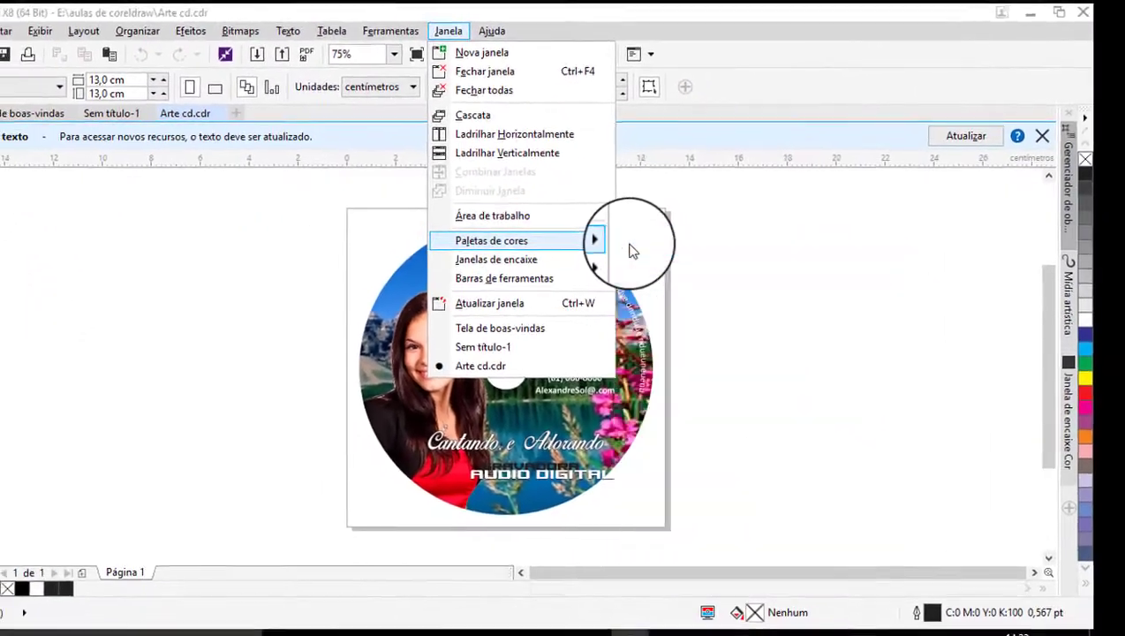
pyautogui.click(246, 414)
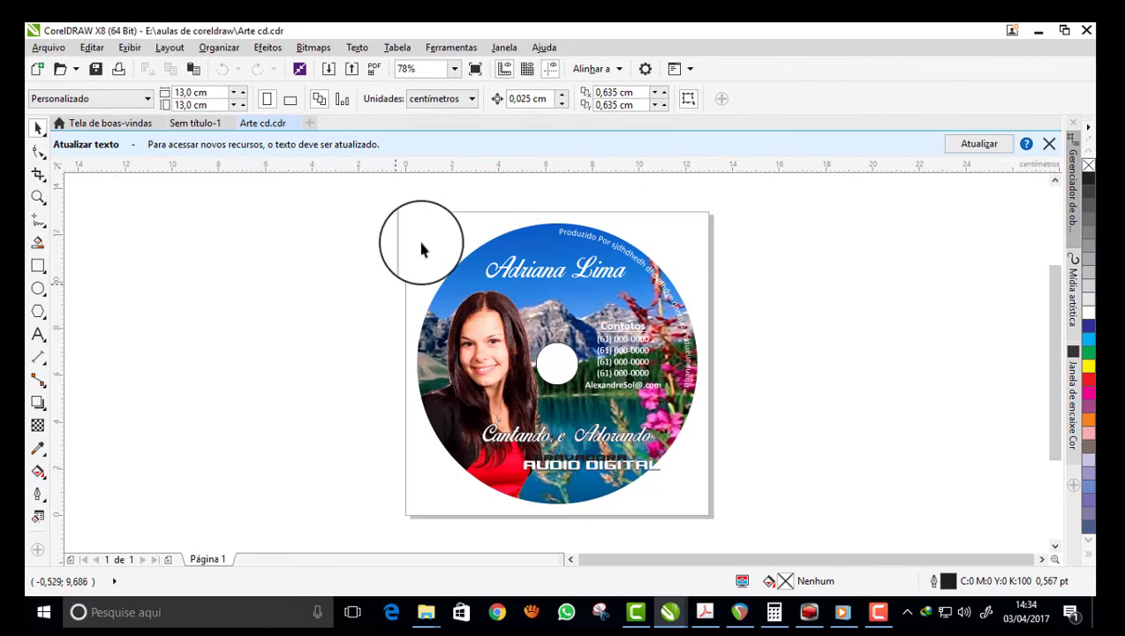
pyautogui.click(502, 46)
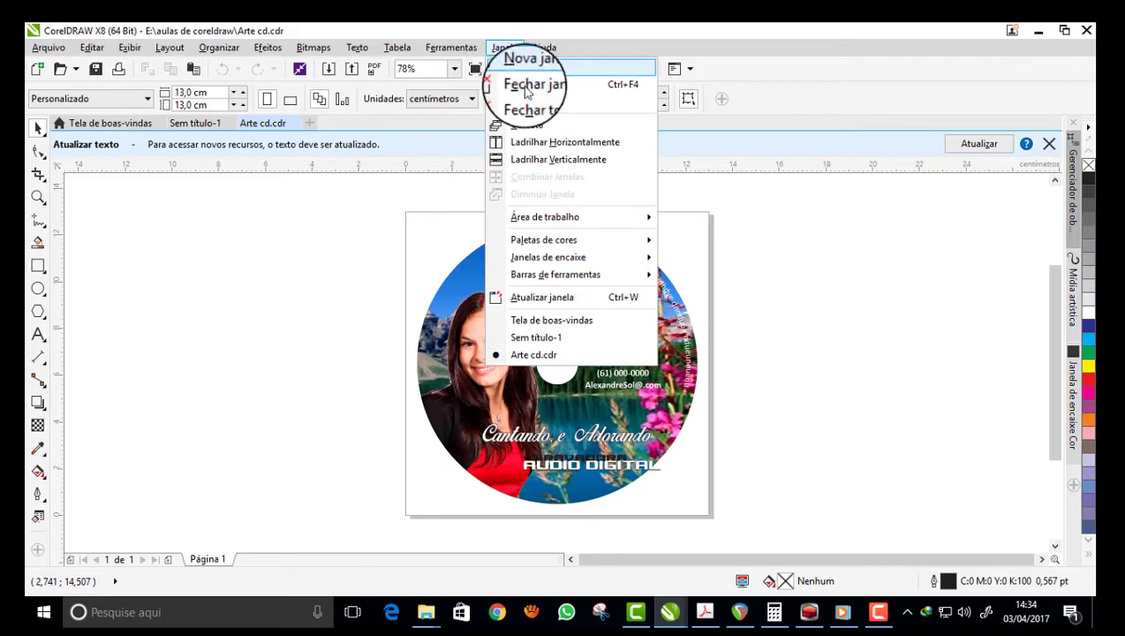
pyautogui.moveTo(544, 239)
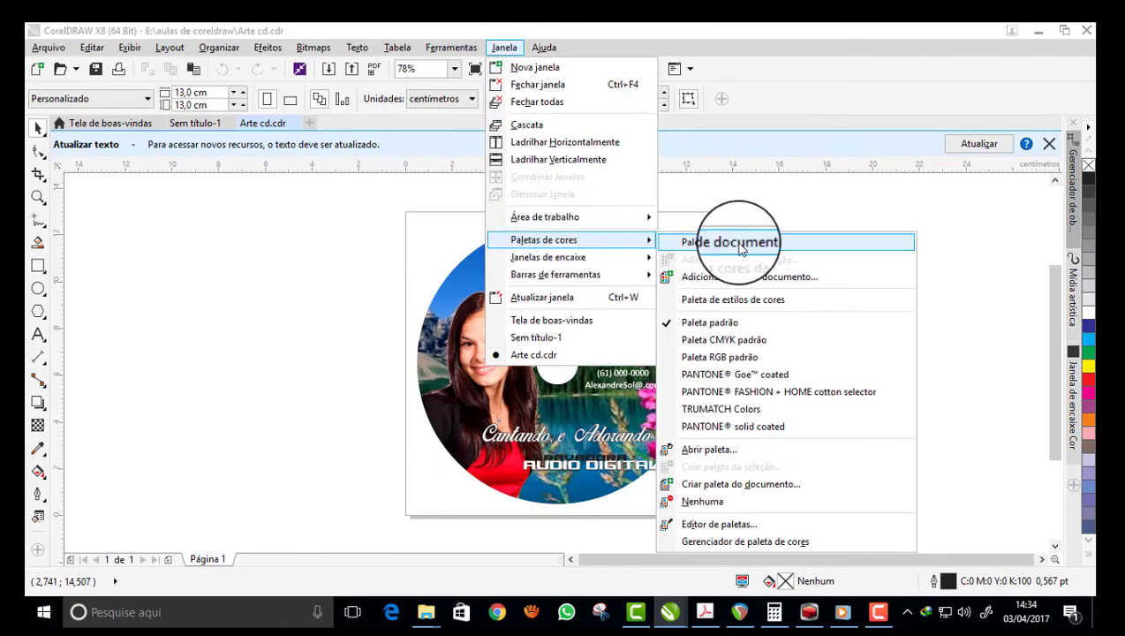
pyautogui.click(678, 249)
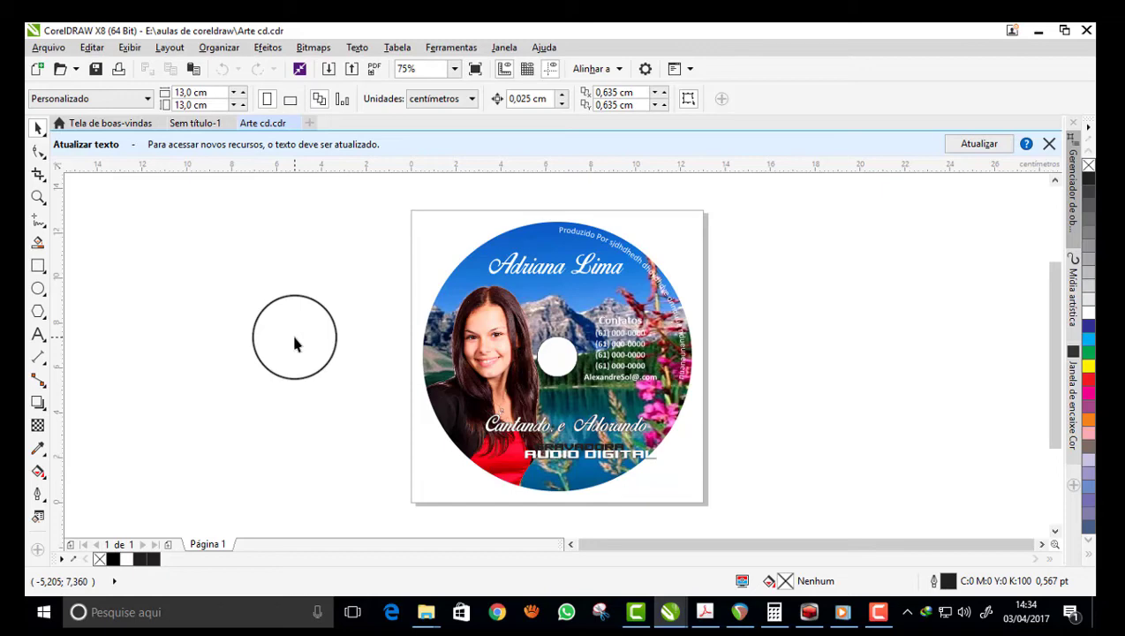
pyautogui.moveTo(296, 343); pyautogui.dragTo(491, 408)
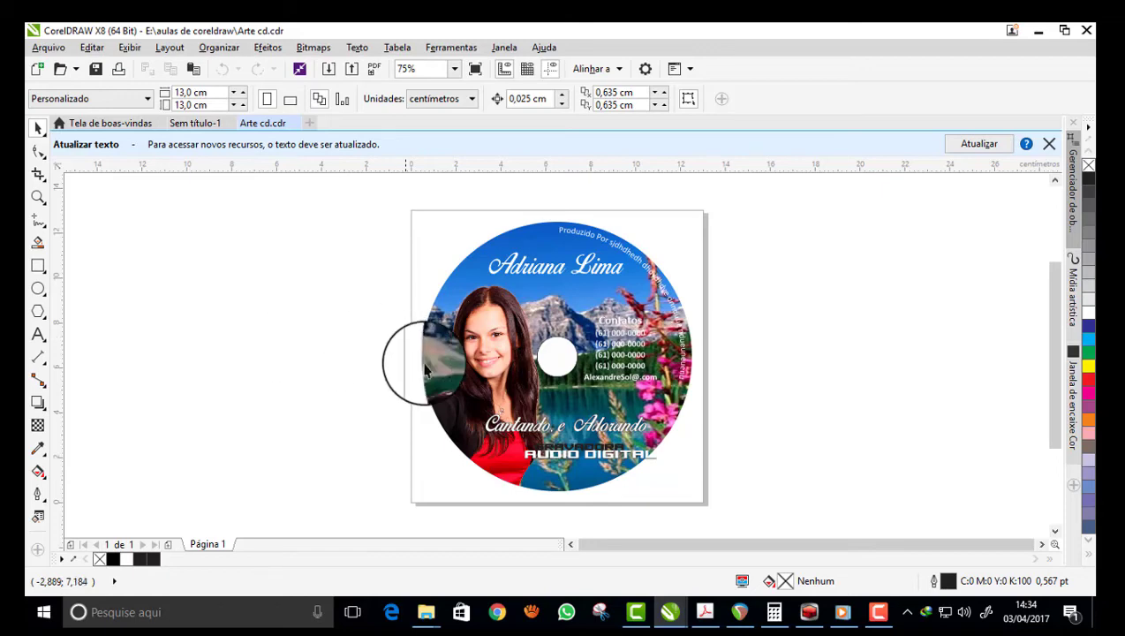
pyautogui.scroll(2, 491, 399)
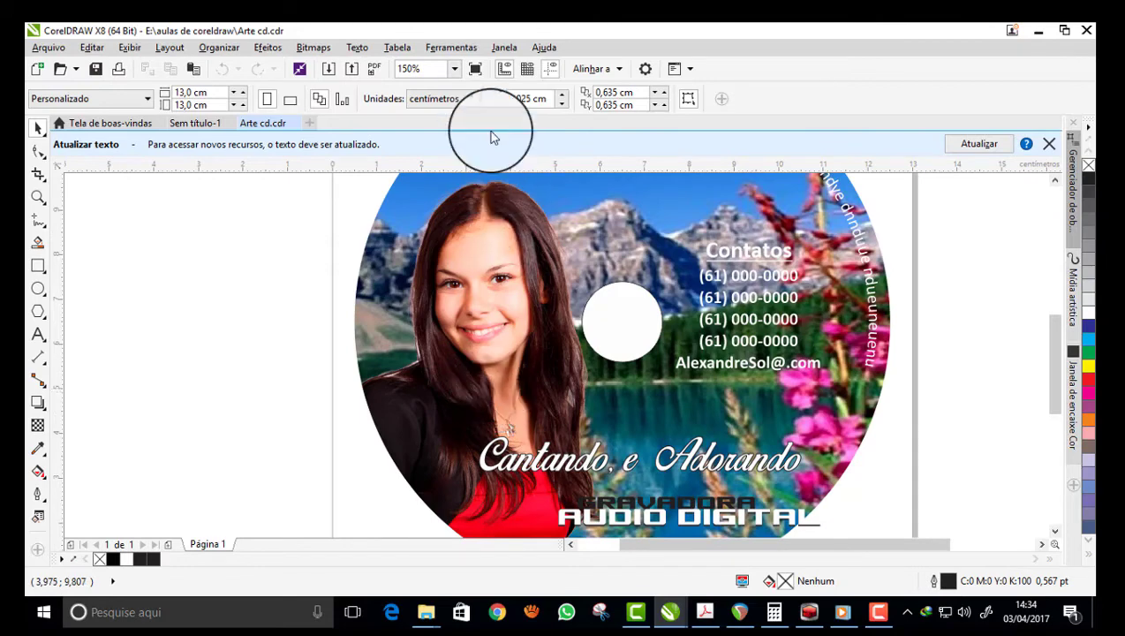
# Step: Show the CD label artwork in full-screen preview
pyautogui.click(475, 69)
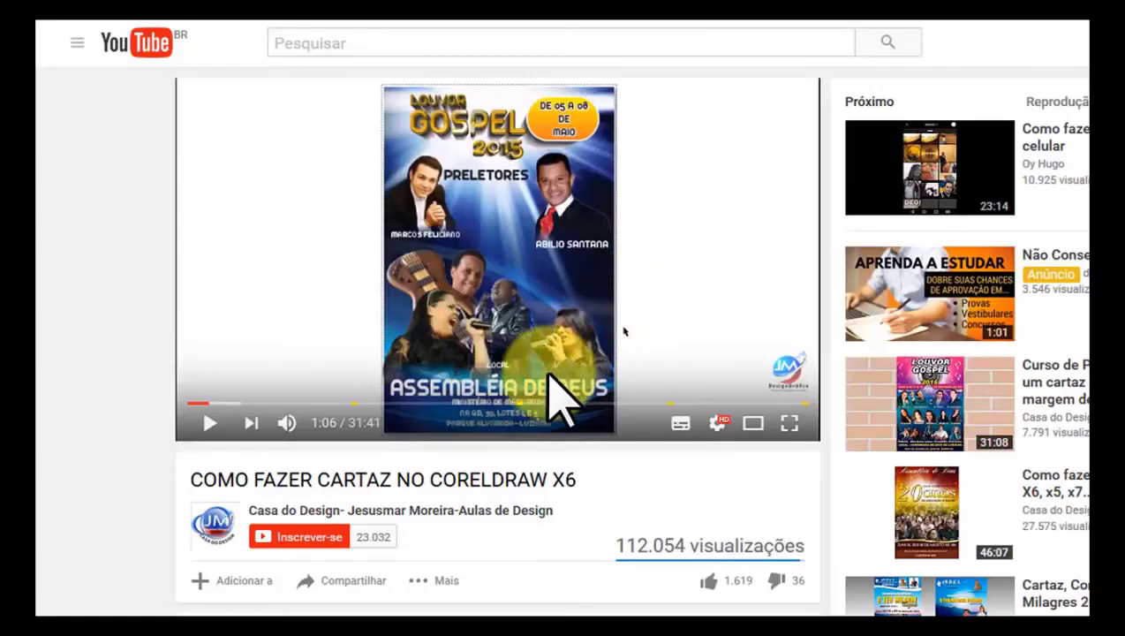
pyautogui.moveTo(402, 488)
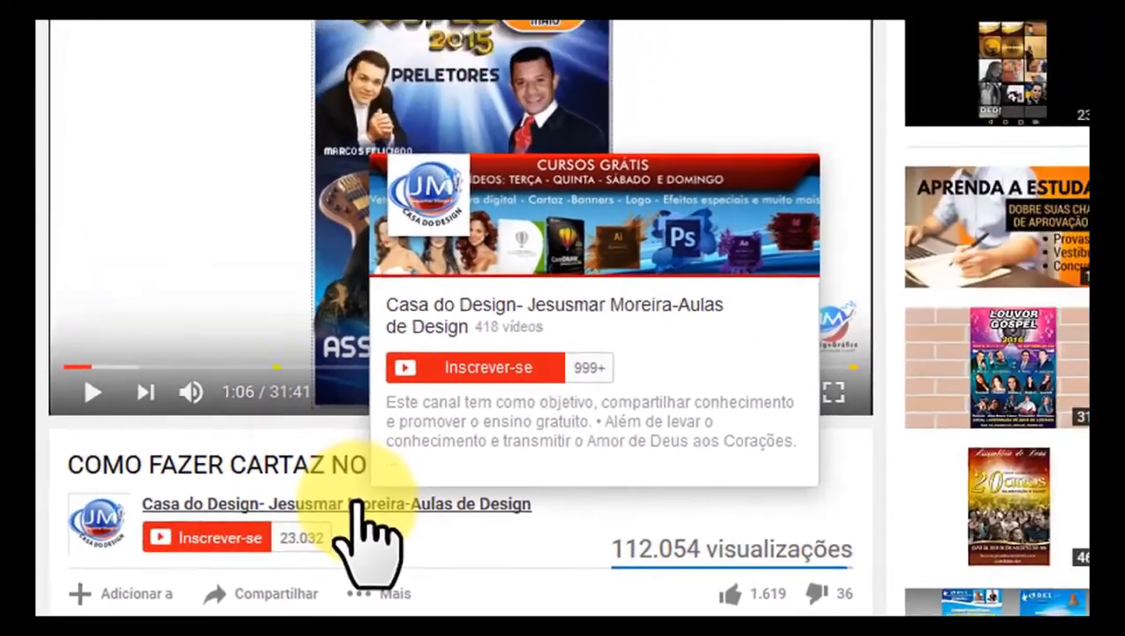
# Step: Open the Casa do Design channel page, pause its featured video and subscribe
pyautogui.click(423, 487)
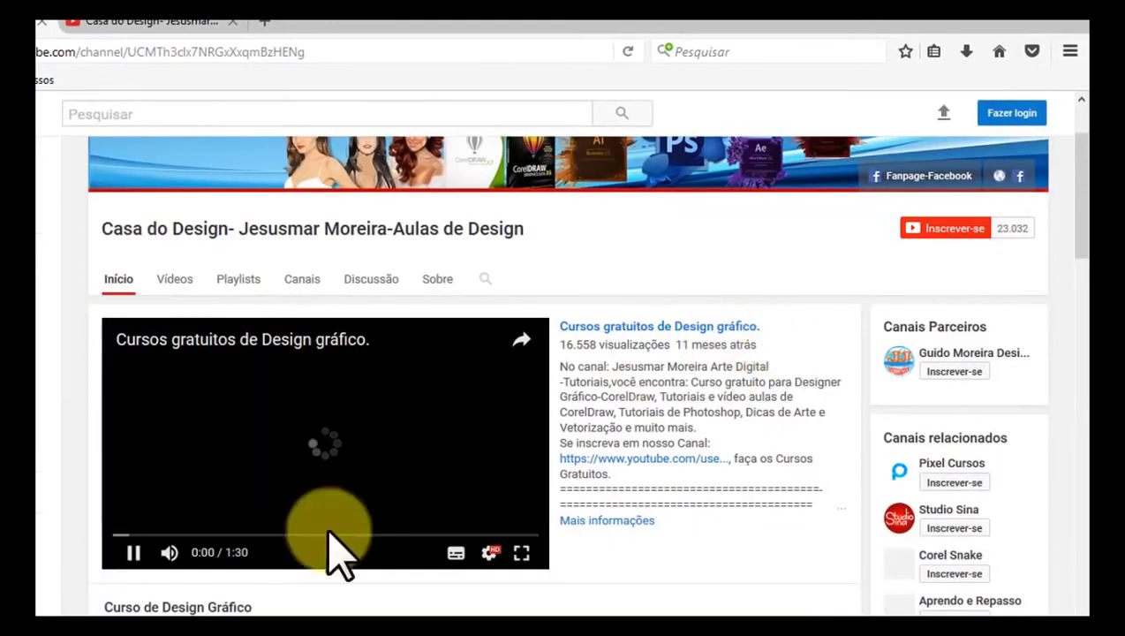
pyautogui.click(133, 552)
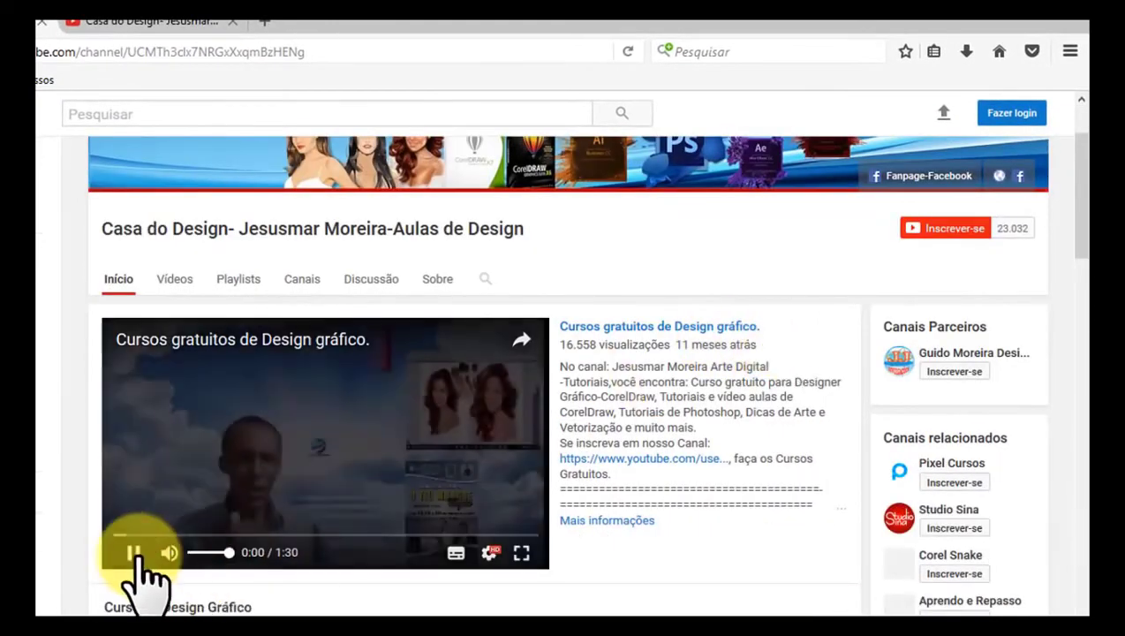
pyautogui.moveTo(1083, 244); pyautogui.dragTo(1082, 206)
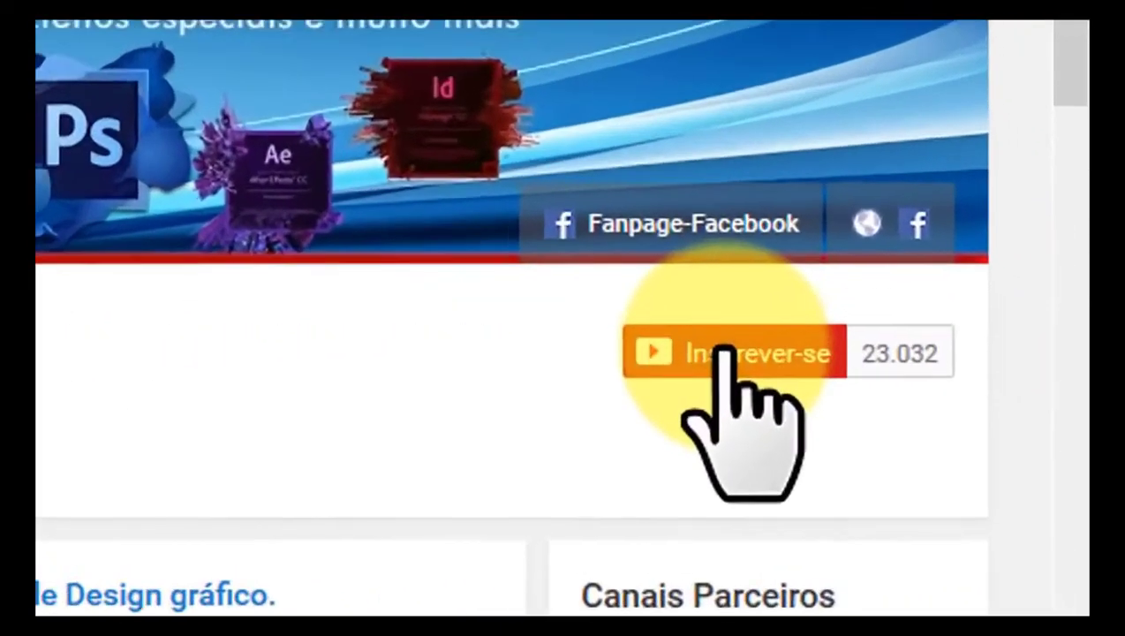
pyautogui.click(940, 333)
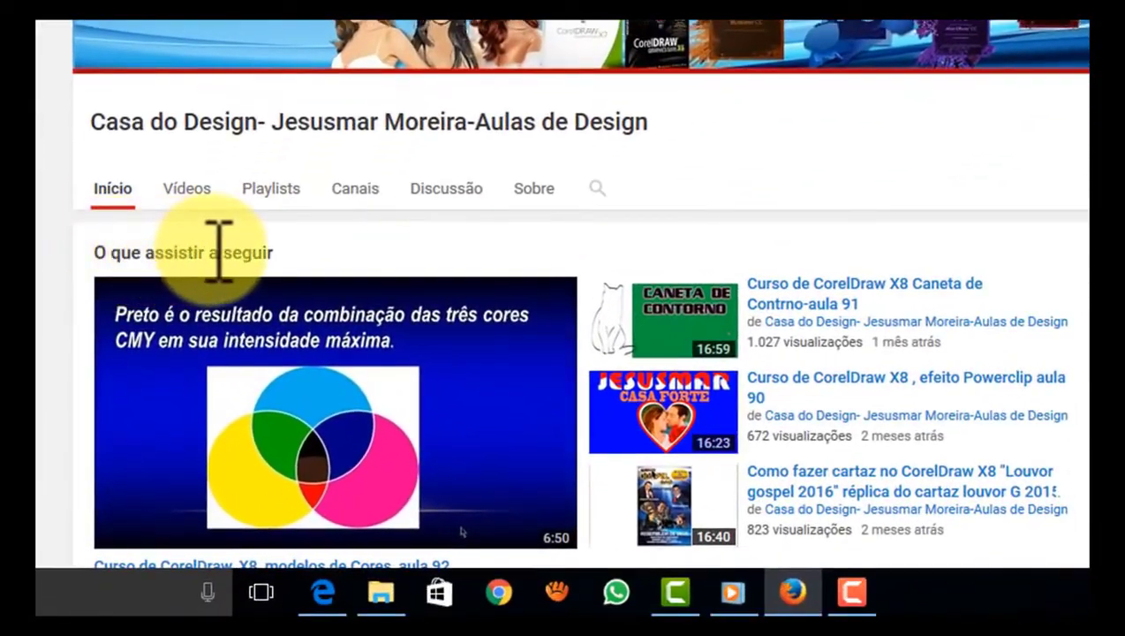
pyautogui.scroll(-5, 319, 264)
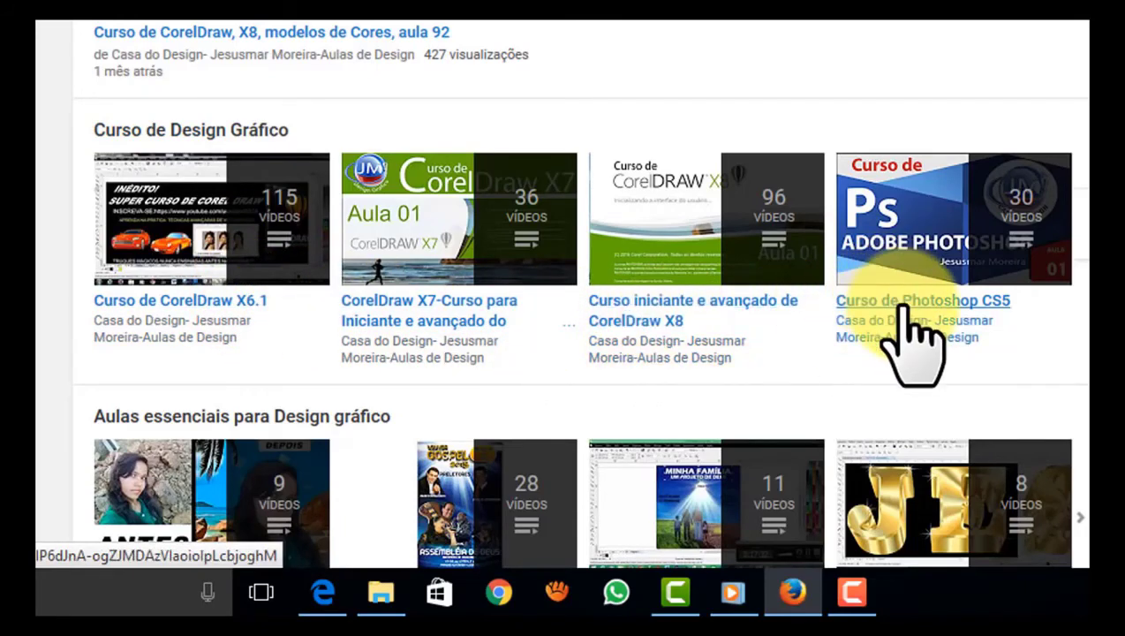
# Step: Page through the Curso de Design Gráfico, Aulas essenciais and Pintura Digital playlist rows
pyautogui.click(1079, 222)
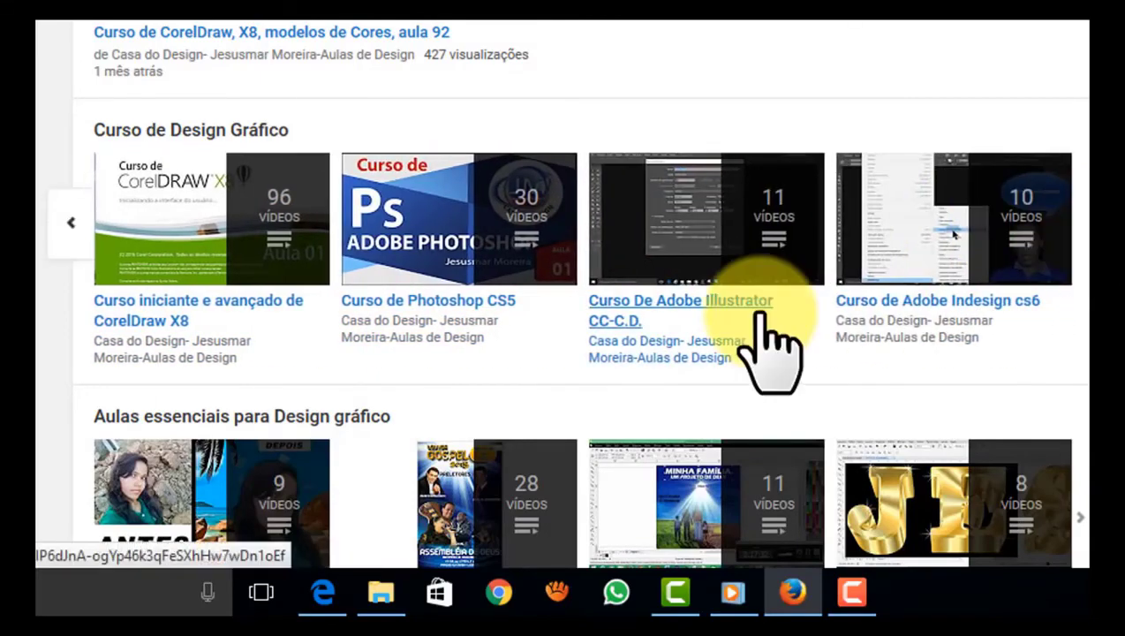
pyautogui.scroll(-5, 853, 377)
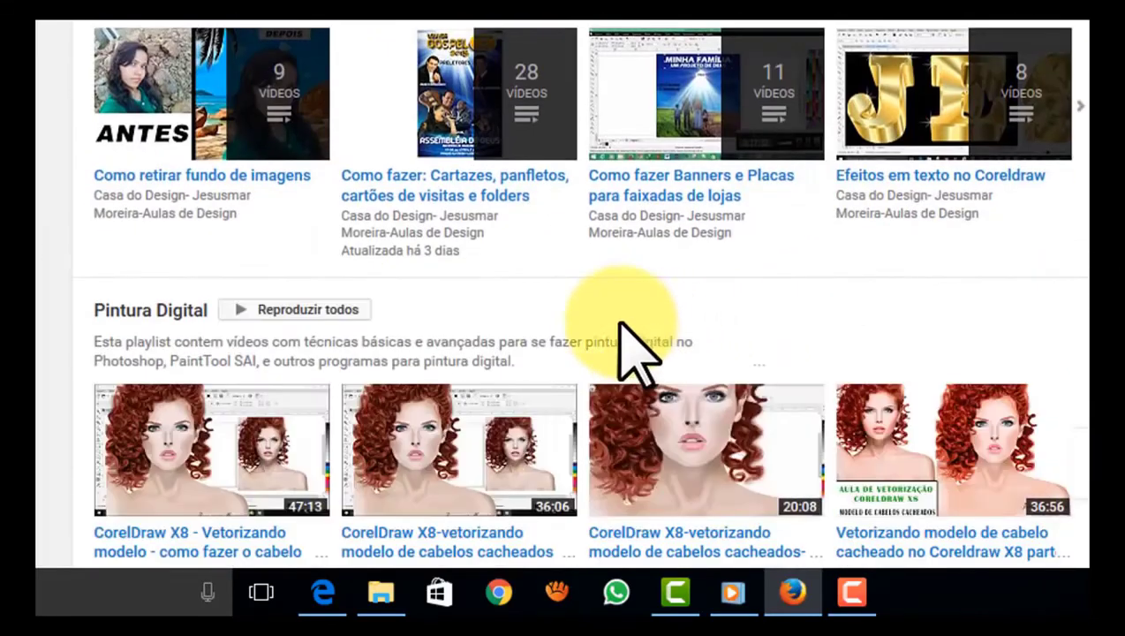
pyautogui.scroll(2, 640, 352)
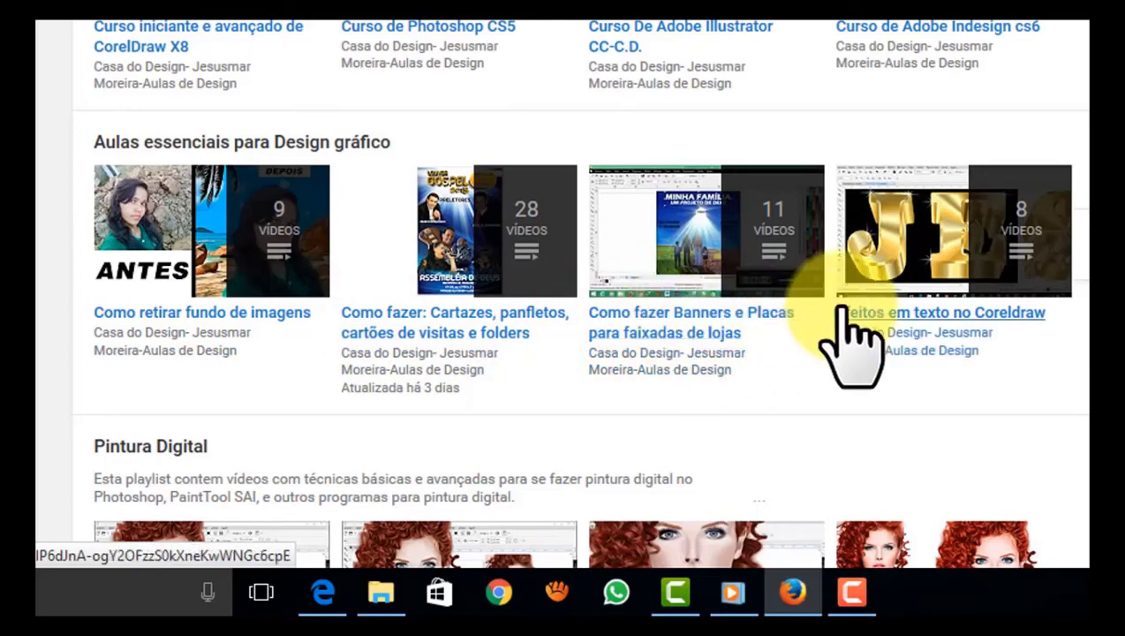
pyautogui.click(1059, 245)
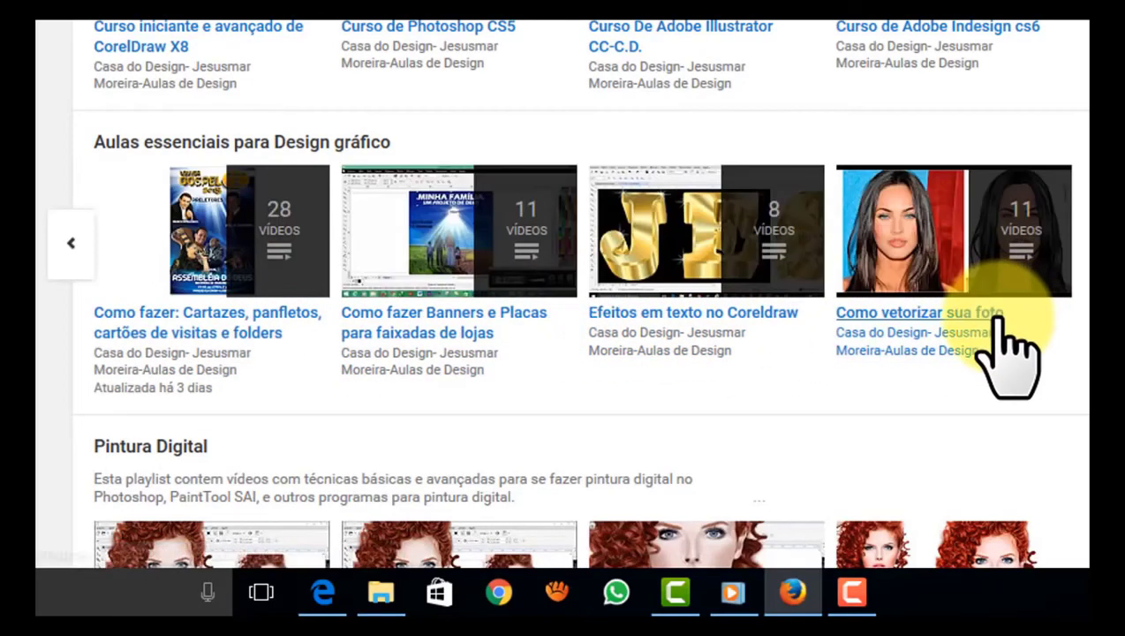
pyautogui.scroll(-5, 1002, 345)
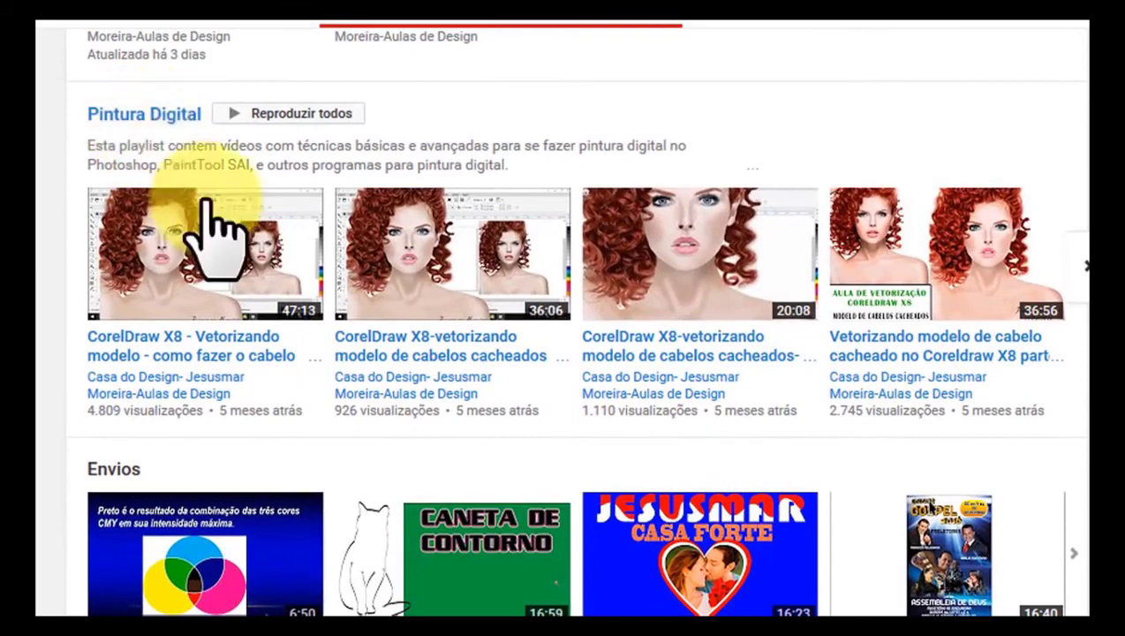
pyautogui.moveTo(785, 247)
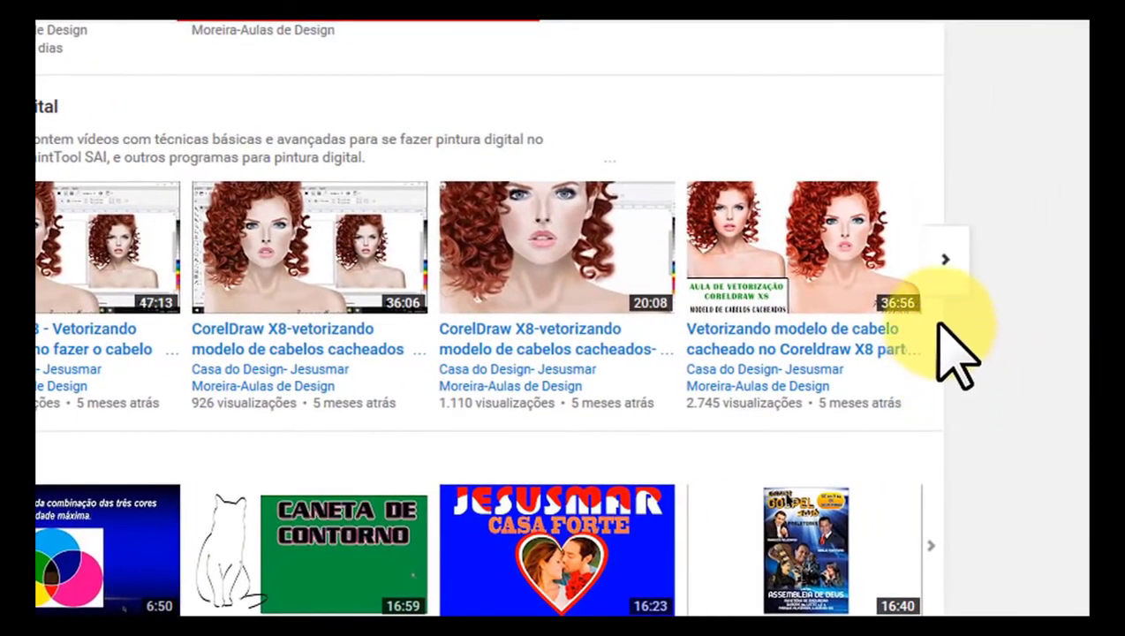
pyautogui.click(939, 262)
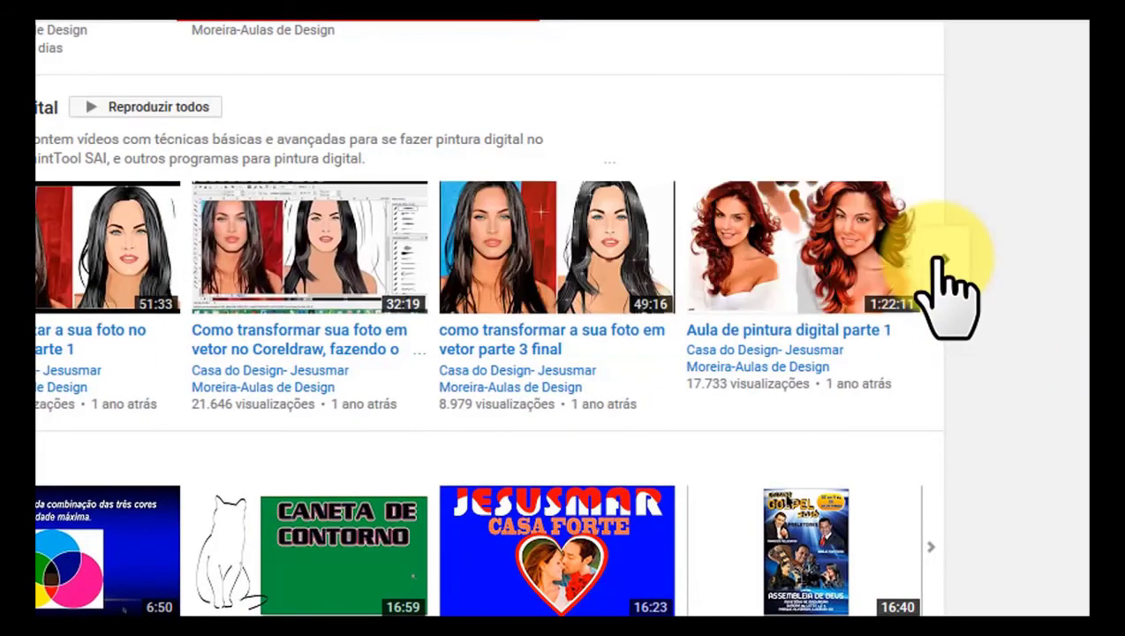
pyautogui.scroll(10, 936, 265)
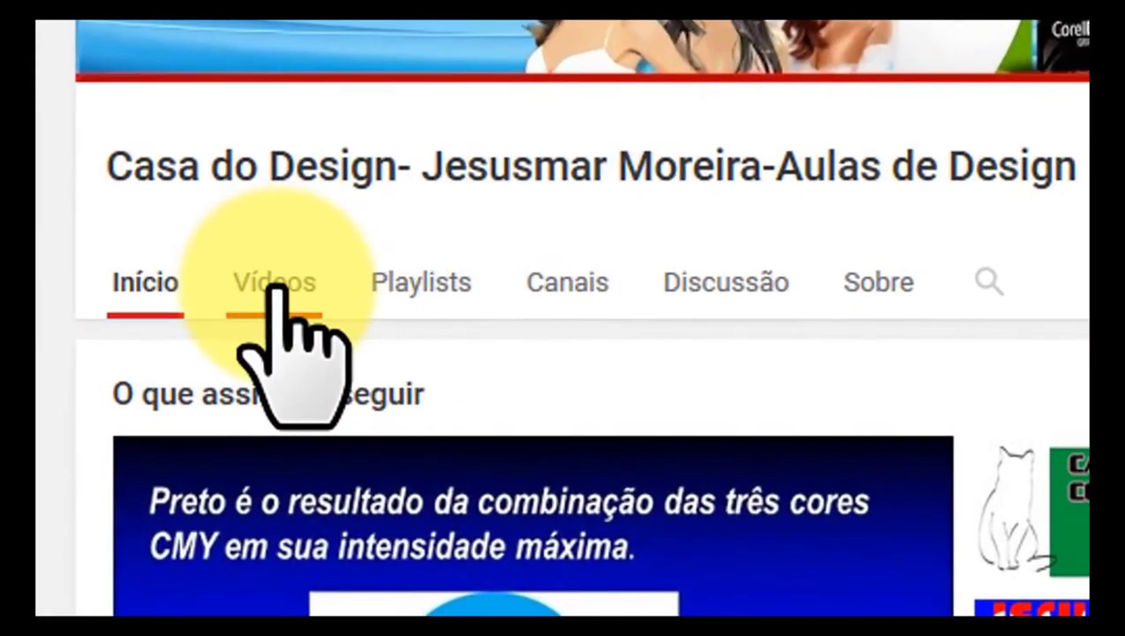
# Step: List the channel's uploads on the Vídeos tab and load one more page
pyautogui.click(276, 286)
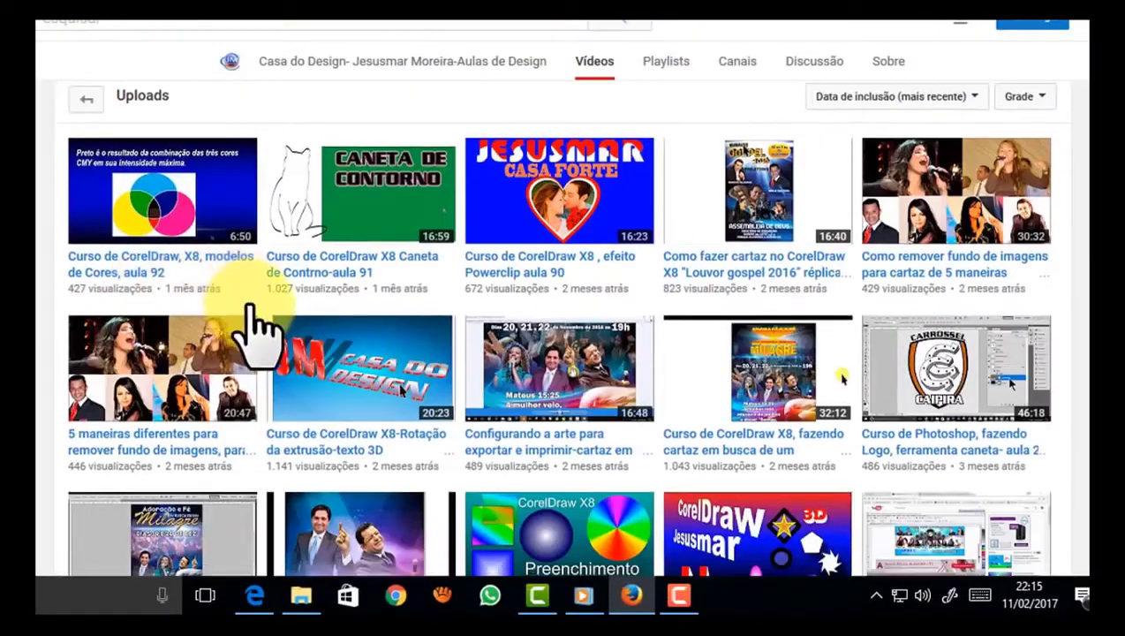
pyautogui.scroll(-7, 264, 318)
pyautogui.scroll(-4, 296, 327)
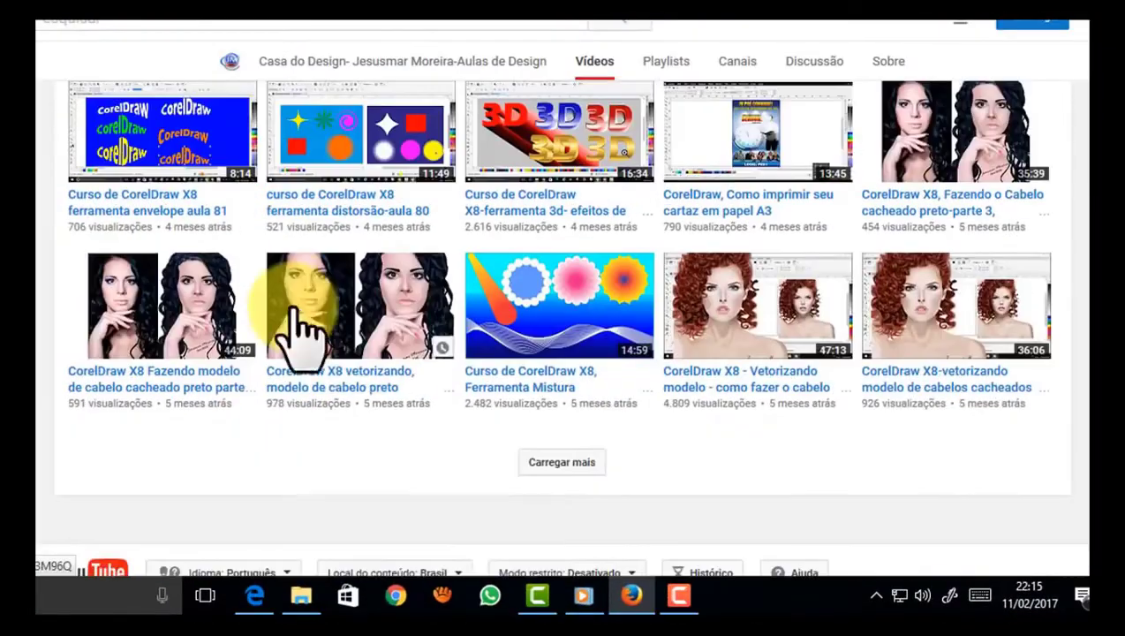
pyautogui.scroll(-2, 441, 371)
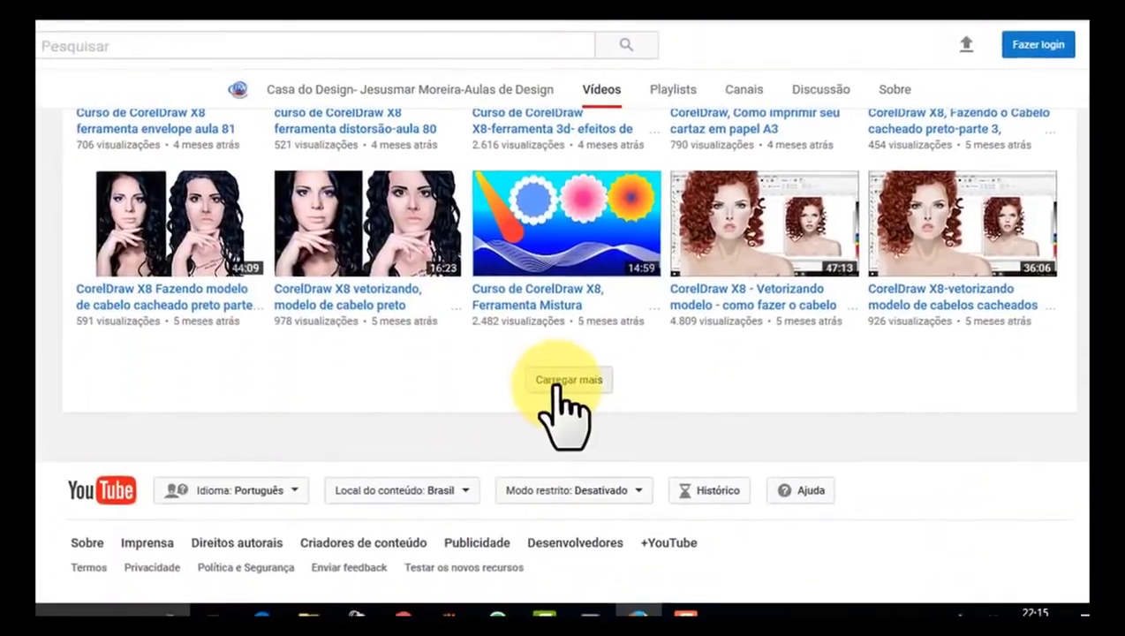
pyautogui.click(556, 386)
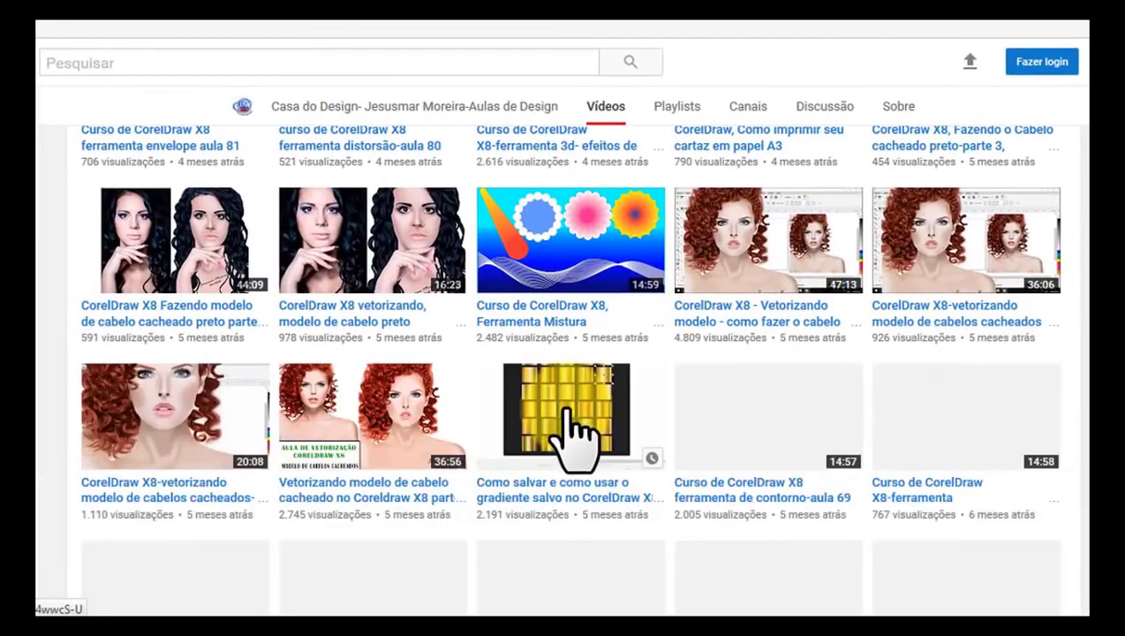
# Step: Scroll through the uploads and load another batch of older videos
pyautogui.scroll(-5, 566, 415)
pyautogui.scroll(-5, 568, 415)
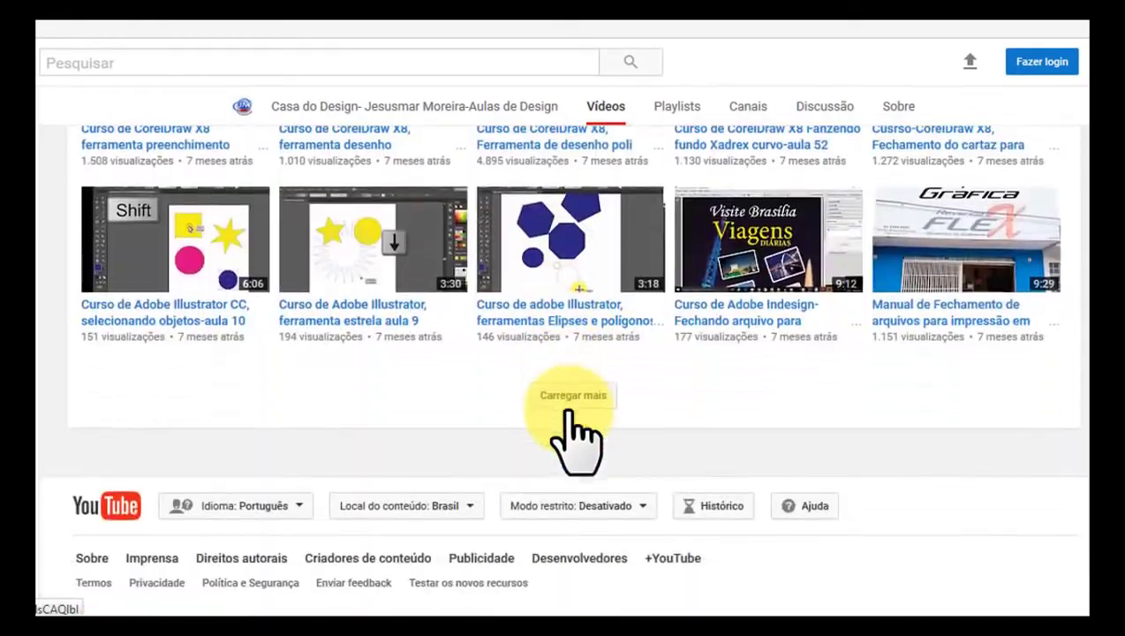
pyautogui.scroll(-5, 568, 411)
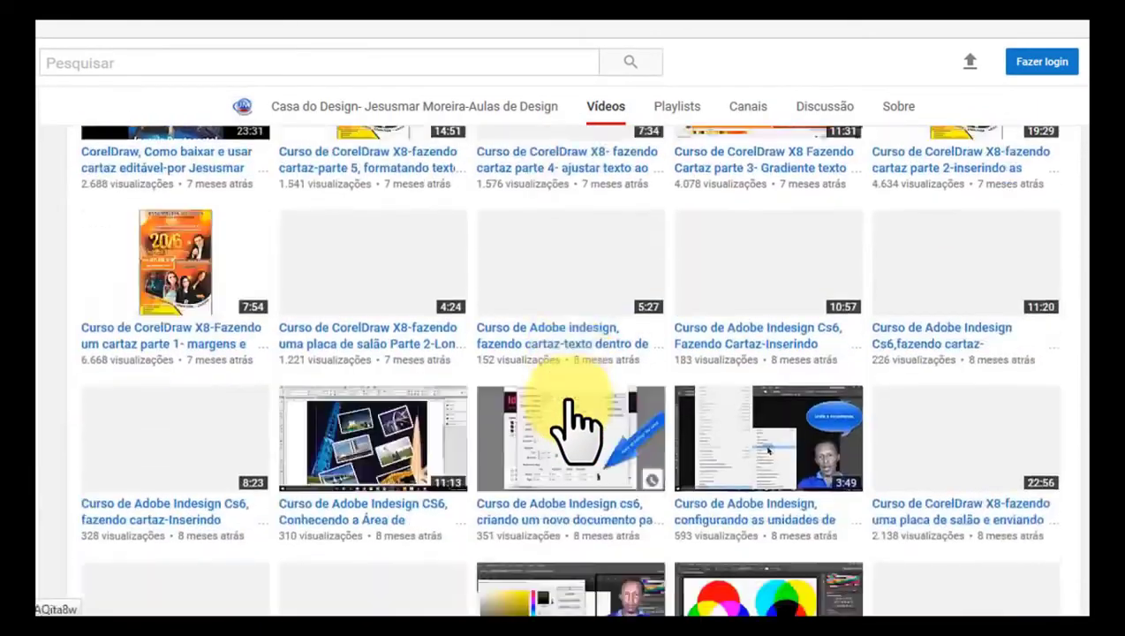
pyautogui.scroll(-5, 568, 410)
pyautogui.scroll(-5, 570, 410)
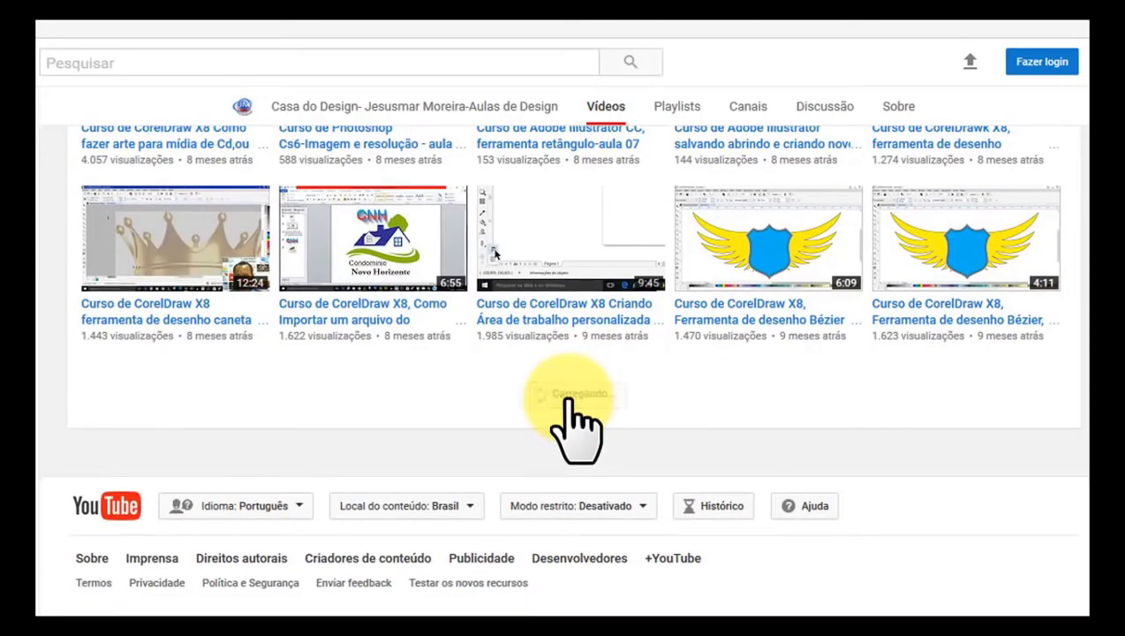
pyautogui.scroll(-5, 575, 428)
pyautogui.scroll(-3, 576, 428)
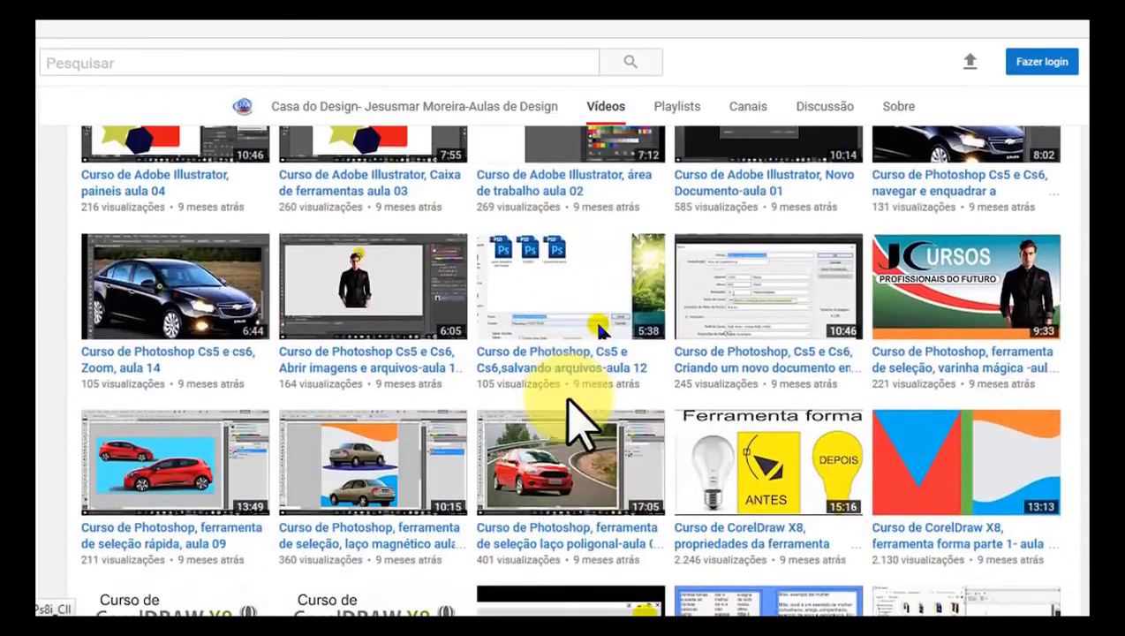
pyautogui.scroll(-4, 576, 428)
pyautogui.scroll(-2, 569, 414)
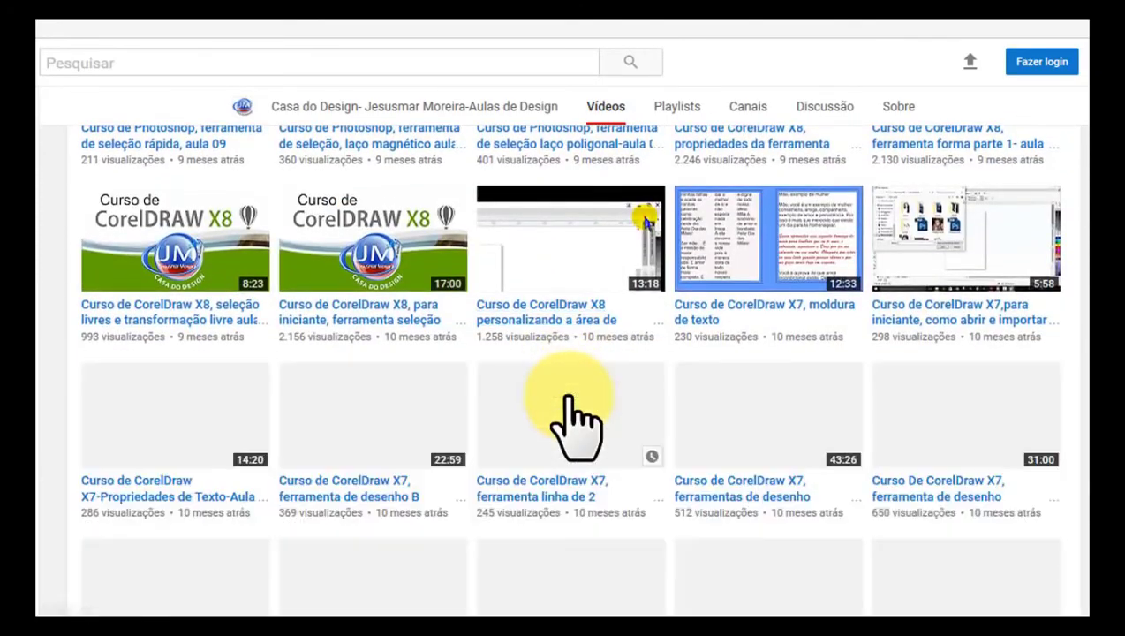
pyautogui.scroll(-1, 572, 422)
pyautogui.scroll(-5, 573, 422)
pyautogui.scroll(-5, 572, 422)
pyautogui.scroll(-1, 567, 399)
pyautogui.click(568, 397)
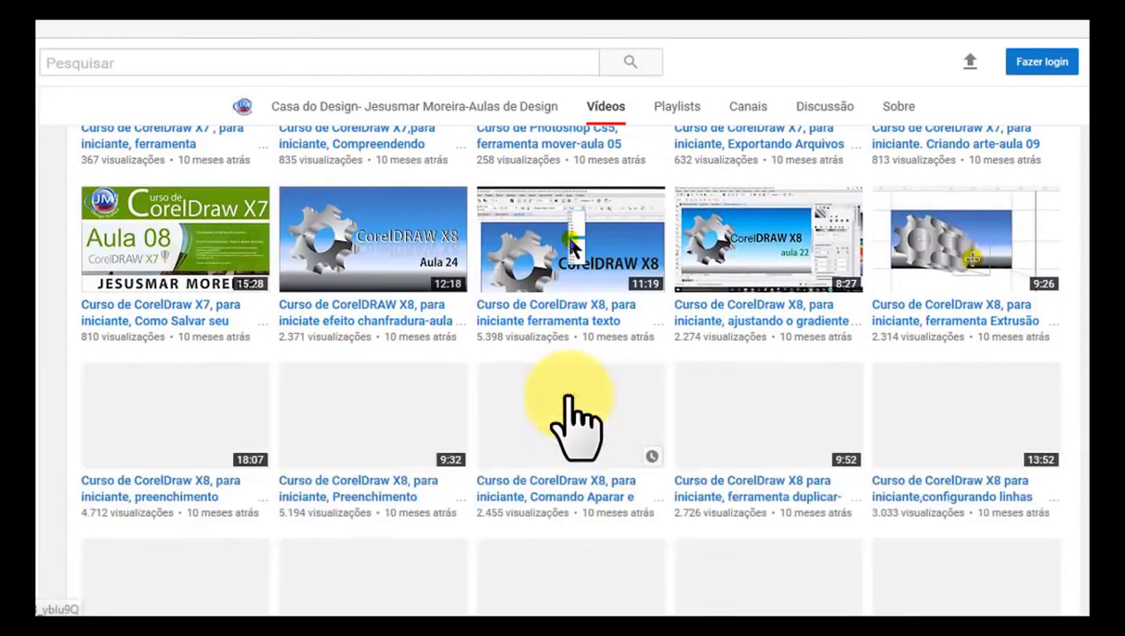
pyautogui.scroll(-5, 572, 422)
pyautogui.scroll(-5, 572, 422)
pyautogui.scroll(10, 554, 415)
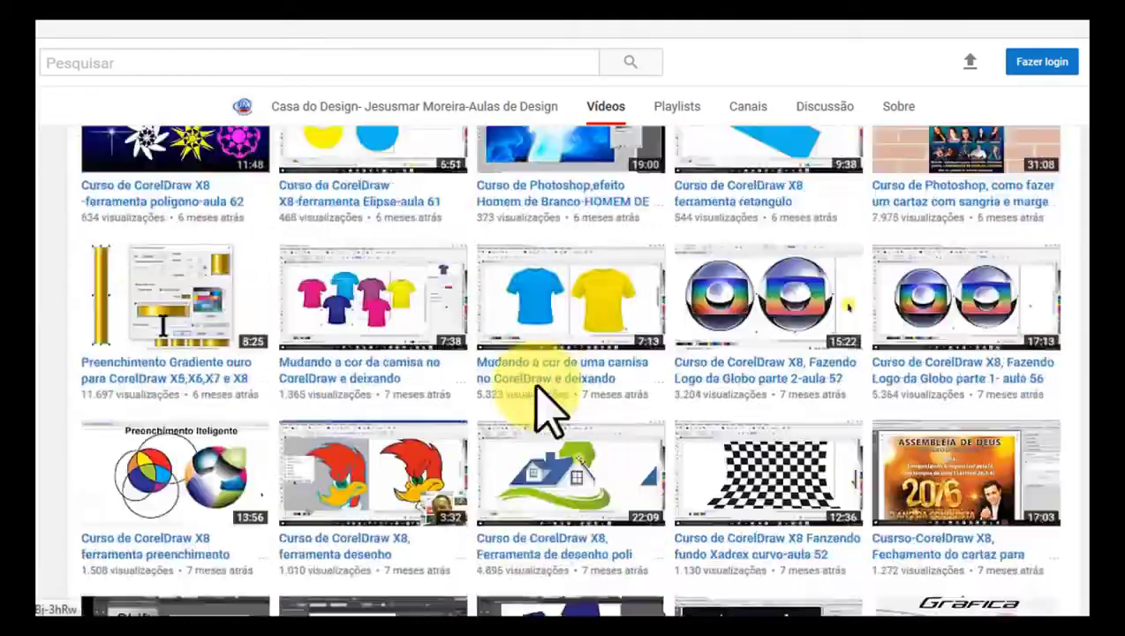
pyautogui.scroll(10, 548, 401)
pyautogui.scroll(5, 535, 408)
pyautogui.scroll(2, 540, 402)
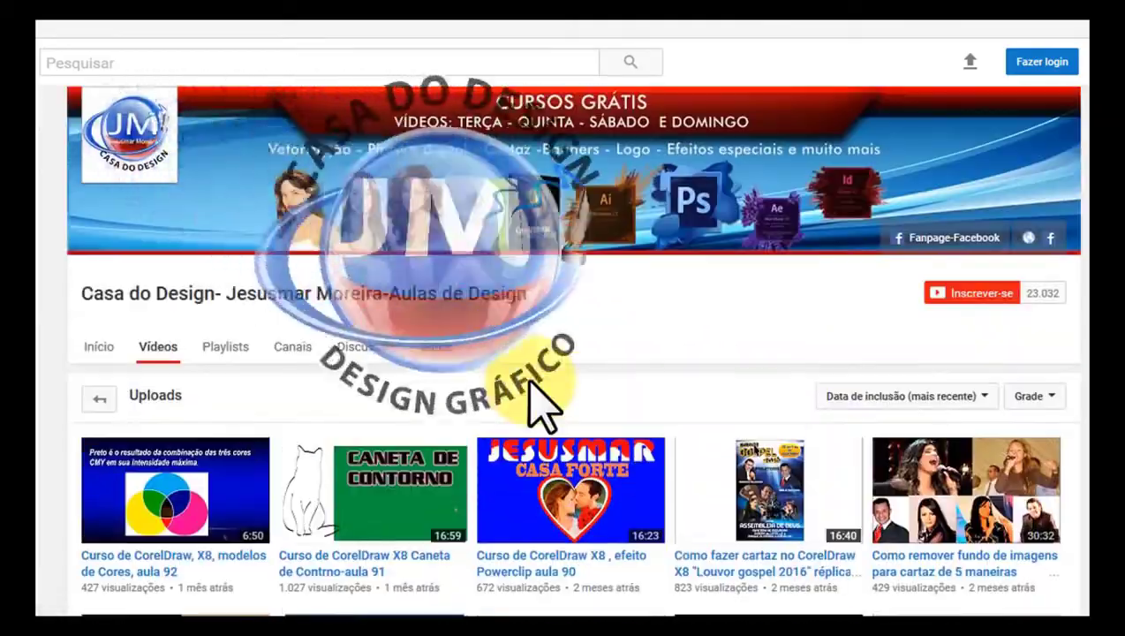